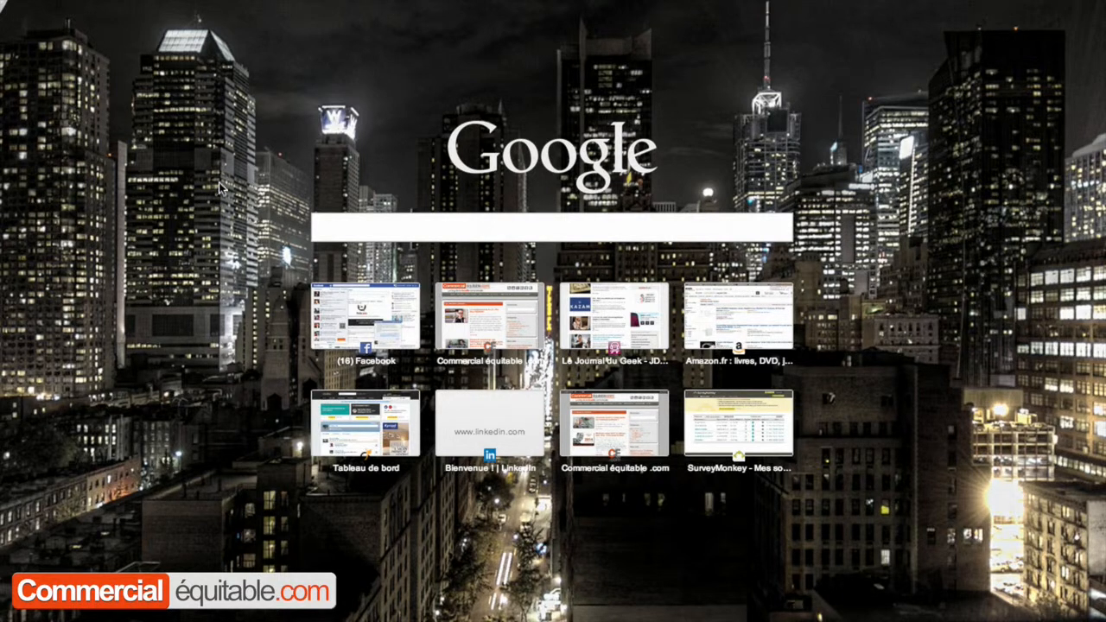
Search Google for "pixlr"
{"action": "left_click", "coordinate": [353, 223]}
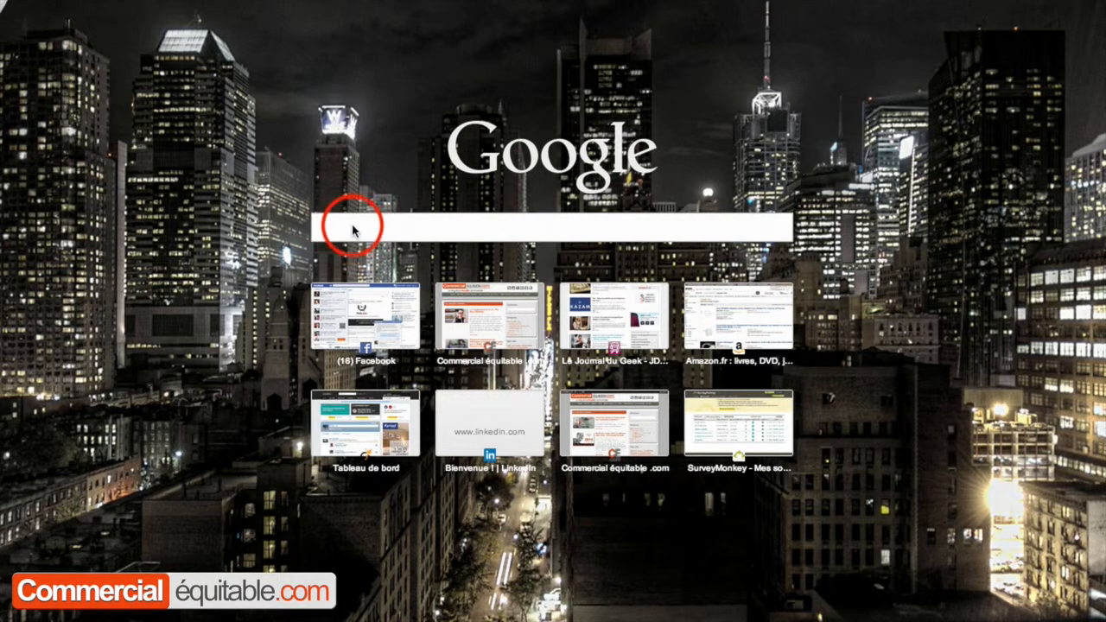
{"action": "left_click", "coordinate": [381, 228]}
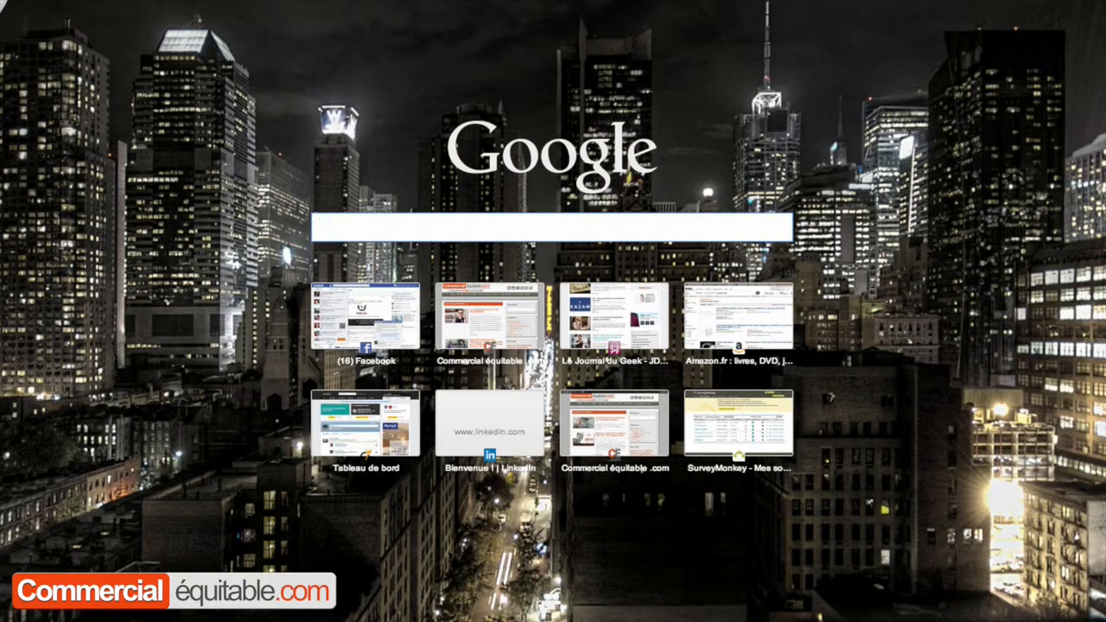
{"action": "type", "text": "pil"}
{"action": "key", "text": "BackSpace"}
{"action": "type", "text": "xlr"}
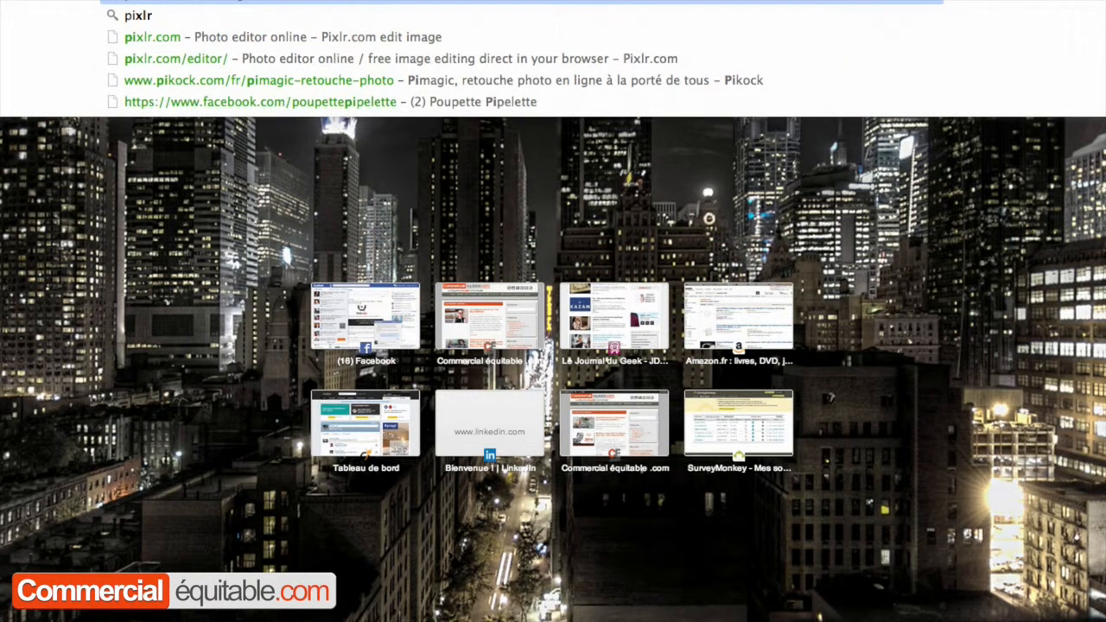
{"action": "key", "text": "BackSpace"}
{"action": "key", "text": "BackSpace"}
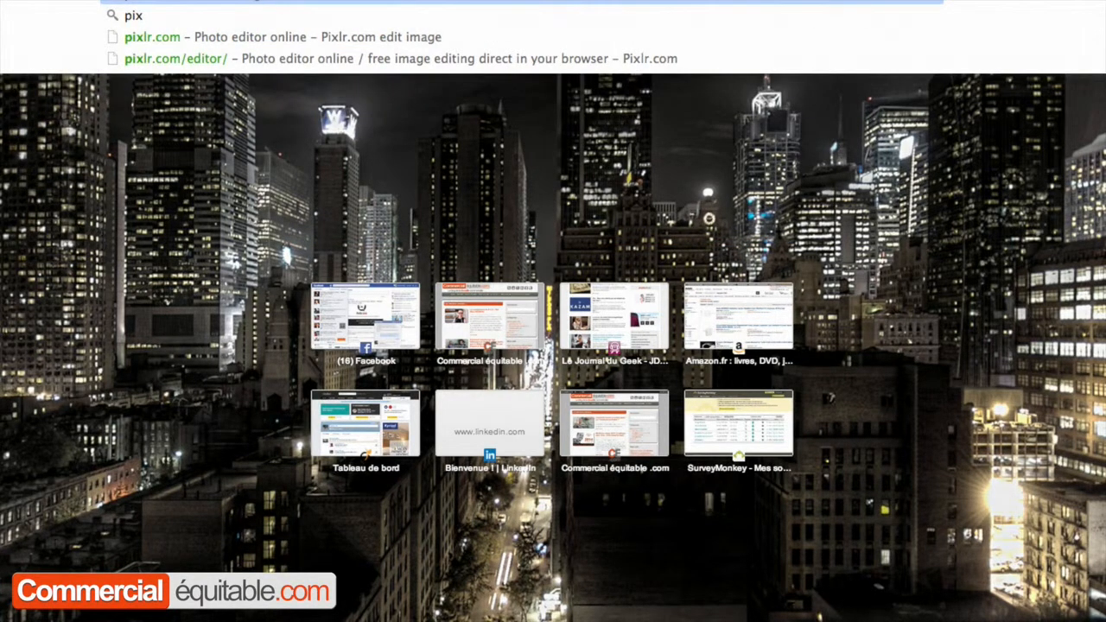
{"action": "key", "text": "Return"}
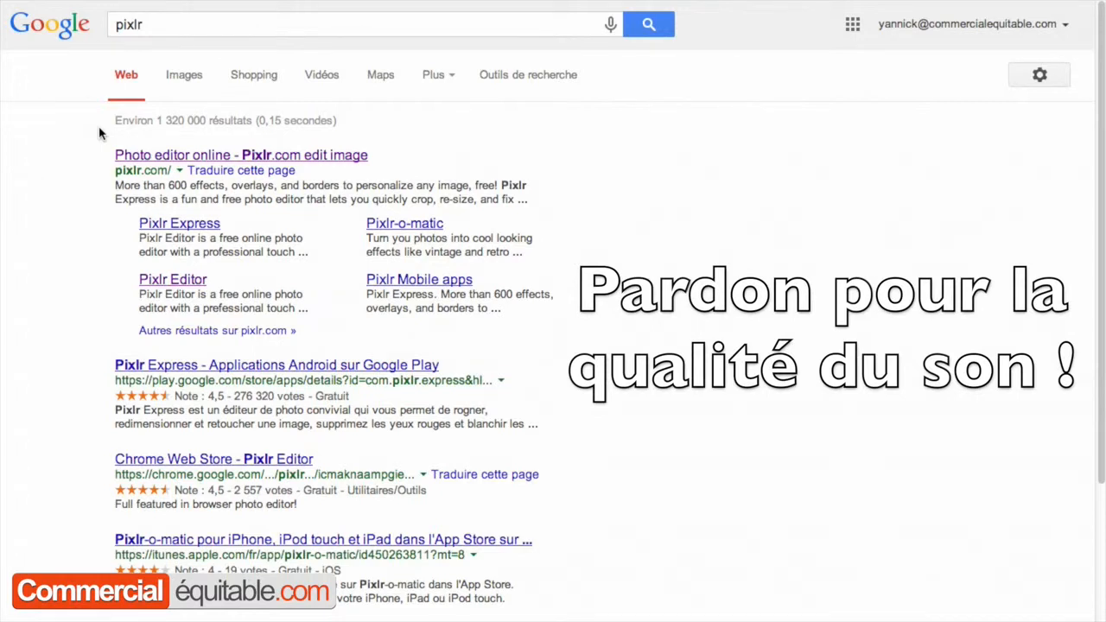
Open the Pixlr.com website from the search results and launch Pixlr Editor
{"action": "left_click", "coordinate": [136, 160]}
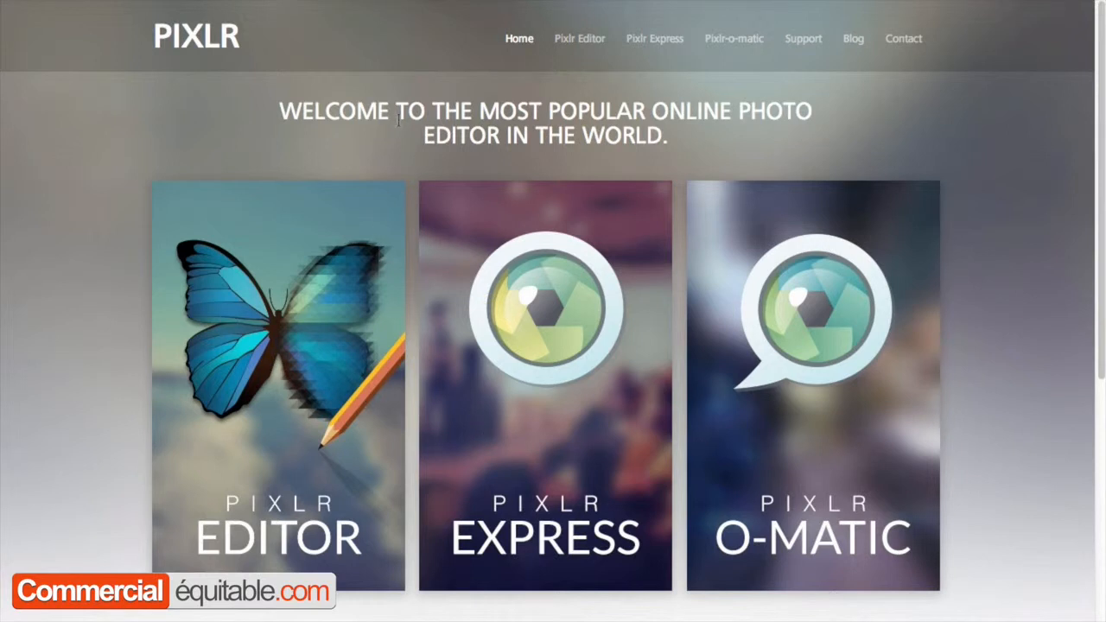
{"action": "left_click", "coordinate": [268, 459]}
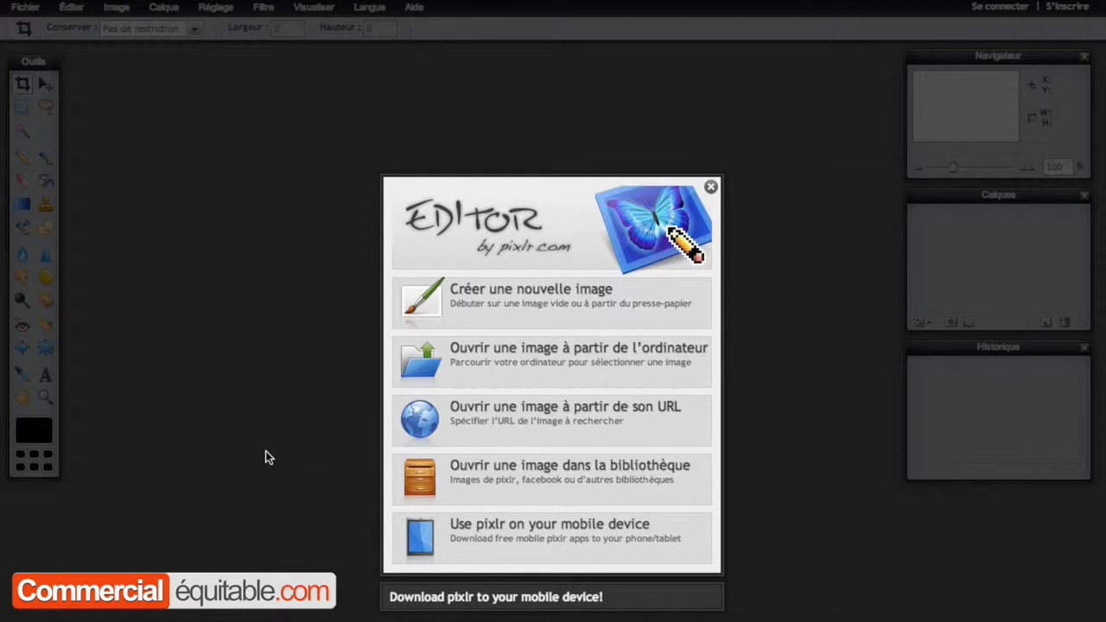
Open the image blonde.jpg from the computer, in the retouches folder on the NO NAME drive
{"action": "left_click", "coordinate": [531, 360]}
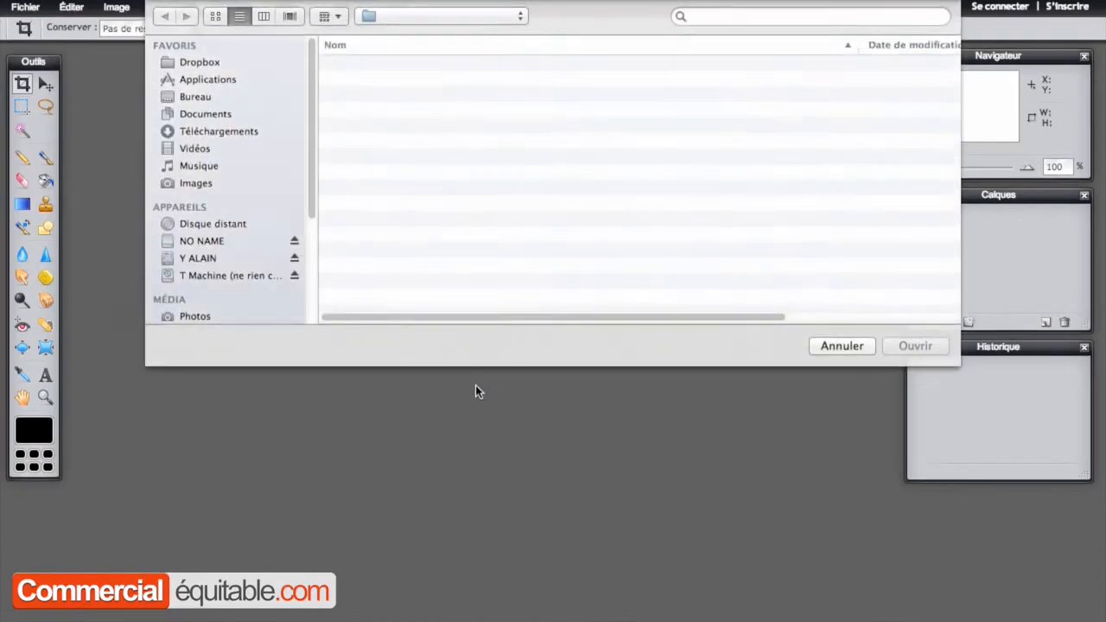
{"action": "left_click", "coordinate": [207, 242]}
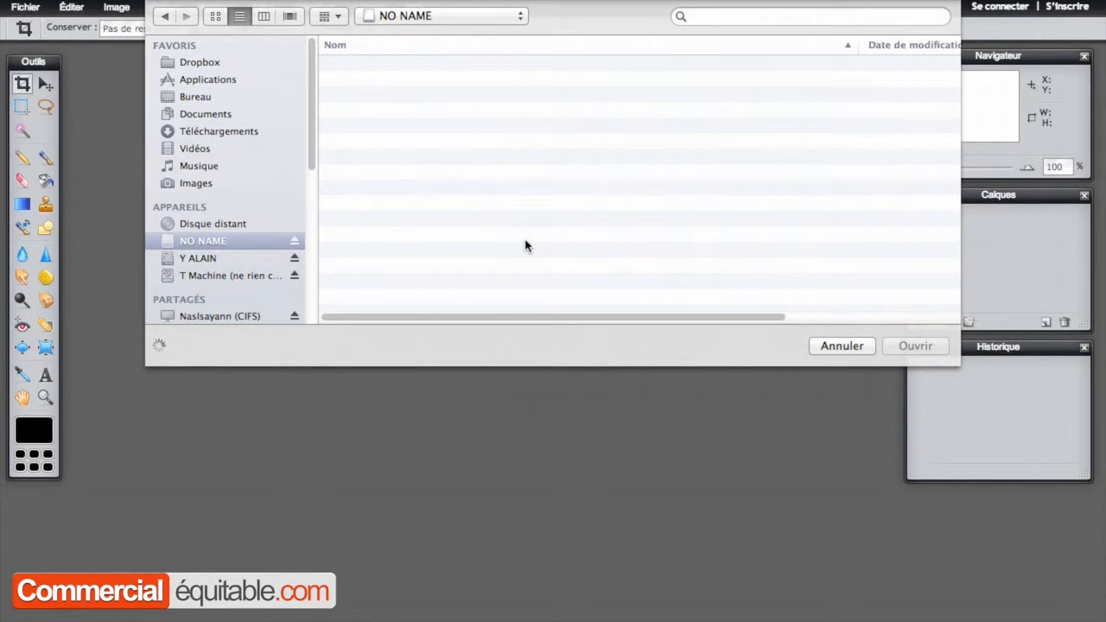
{"action": "left_click", "coordinate": [691, 321]}
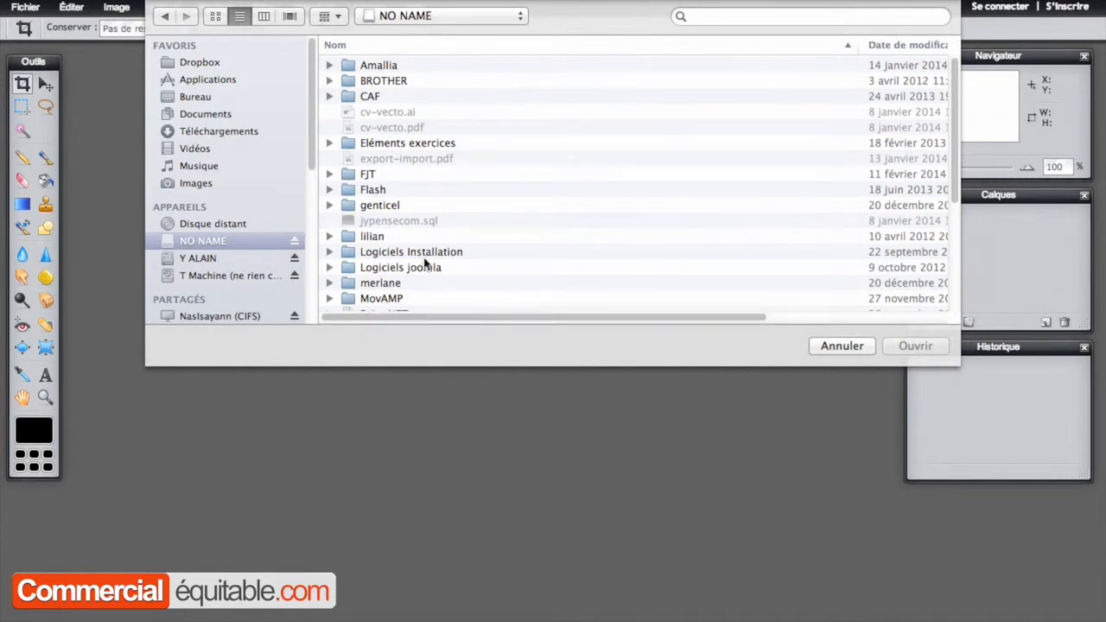
{"action": "left_click_drag", "start_coordinate": [955, 130], "coordinate": [957, 199]}
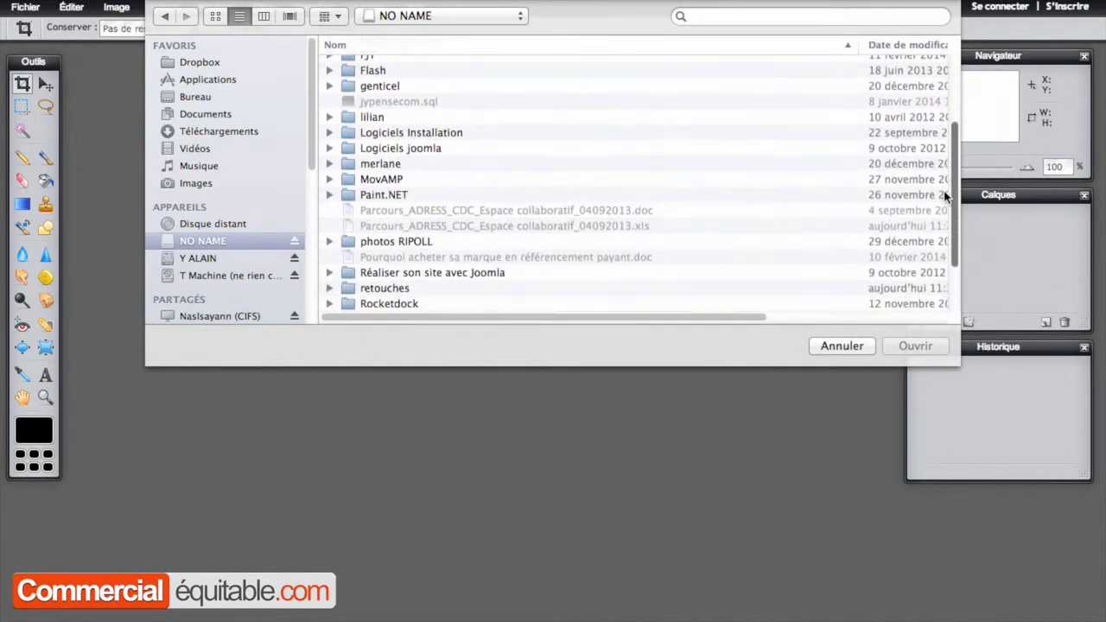
{"action": "left_click", "coordinate": [395, 290]}
{"action": "double_click", "coordinate": [397, 292]}
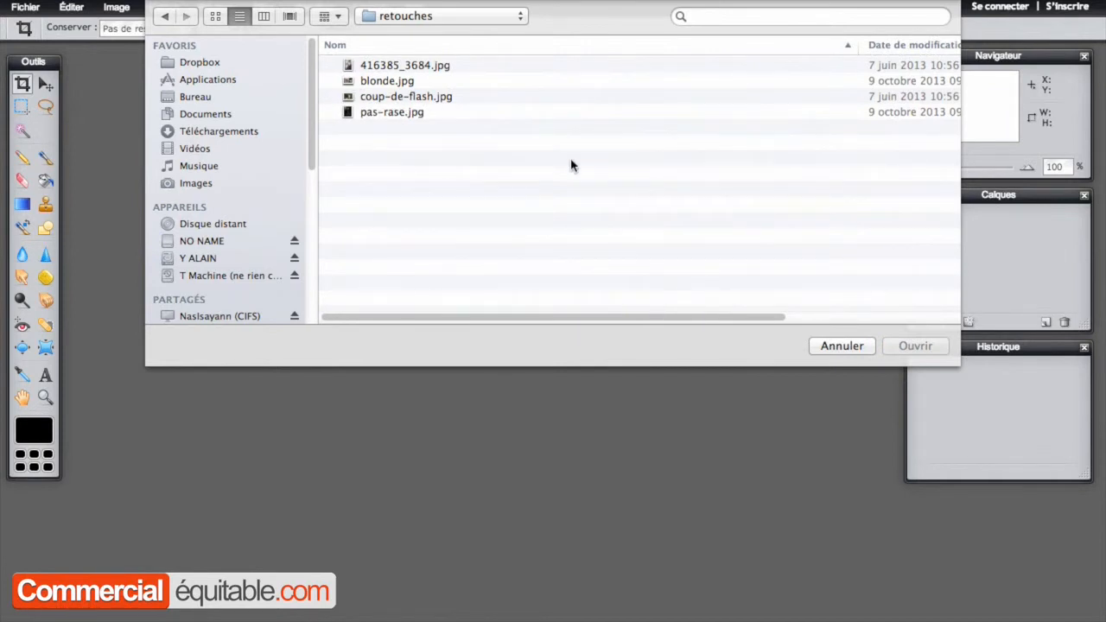
{"action": "left_click", "coordinate": [380, 85]}
{"action": "left_click", "coordinate": [913, 345]}
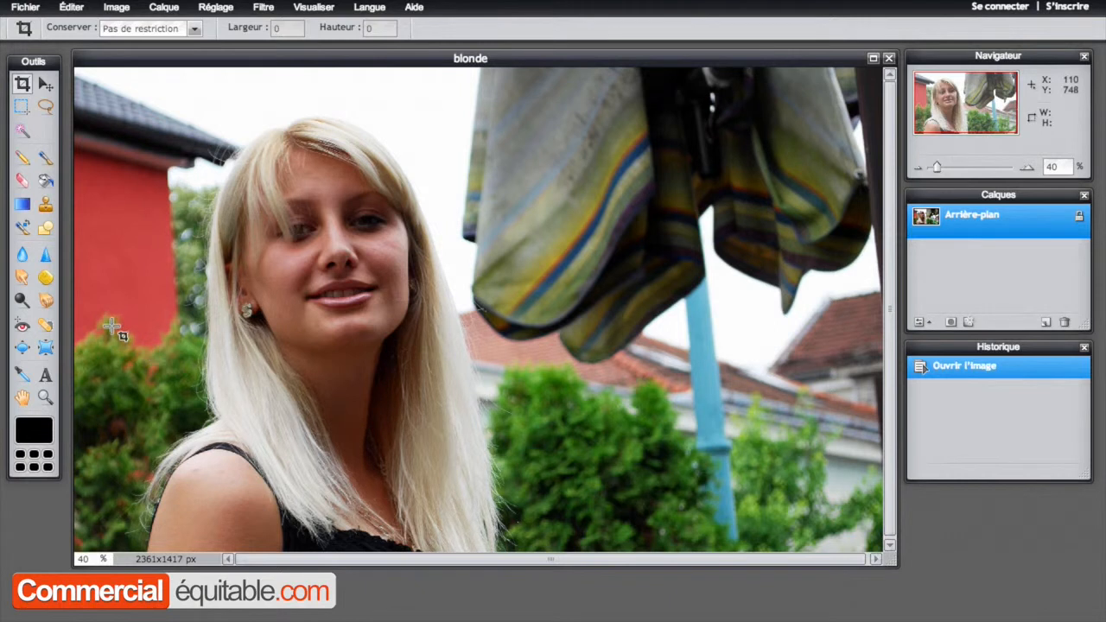
Set up the Brush tool with the soft-edged 150 tip and the main colour white (ffffff)
{"action": "left_click", "coordinate": [46, 158]}
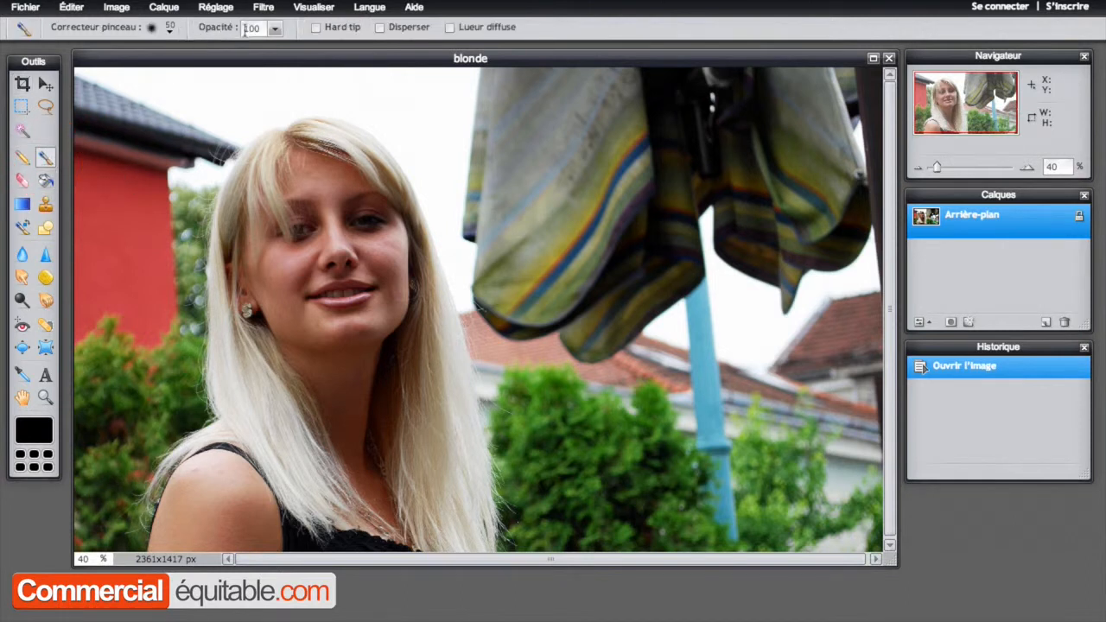
{"action": "left_click", "coordinate": [170, 35]}
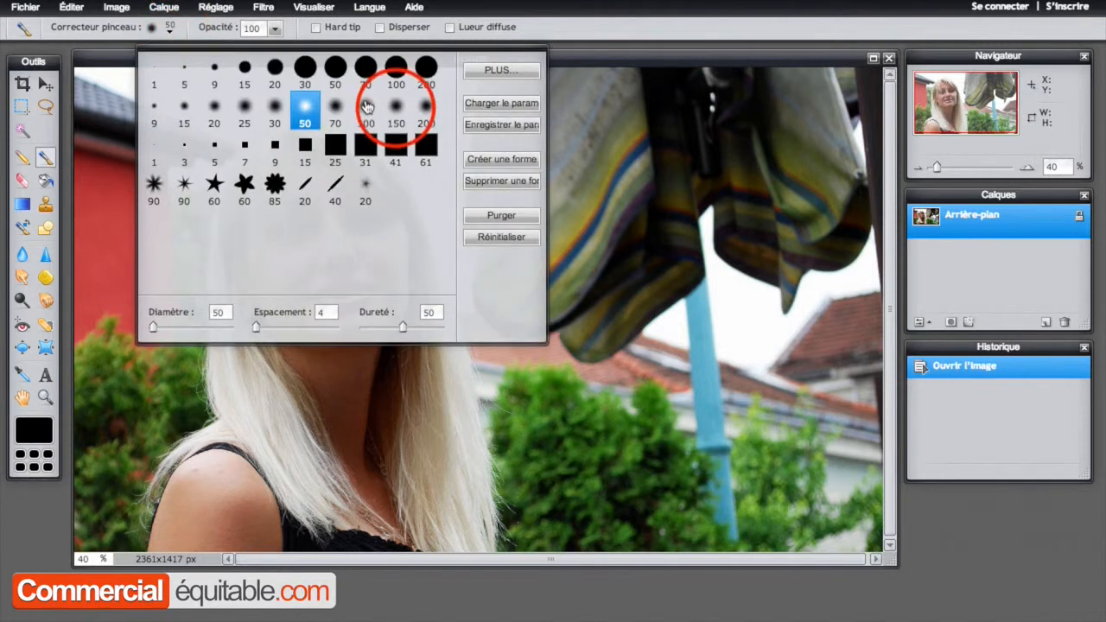
{"action": "left_click", "coordinate": [396, 111]}
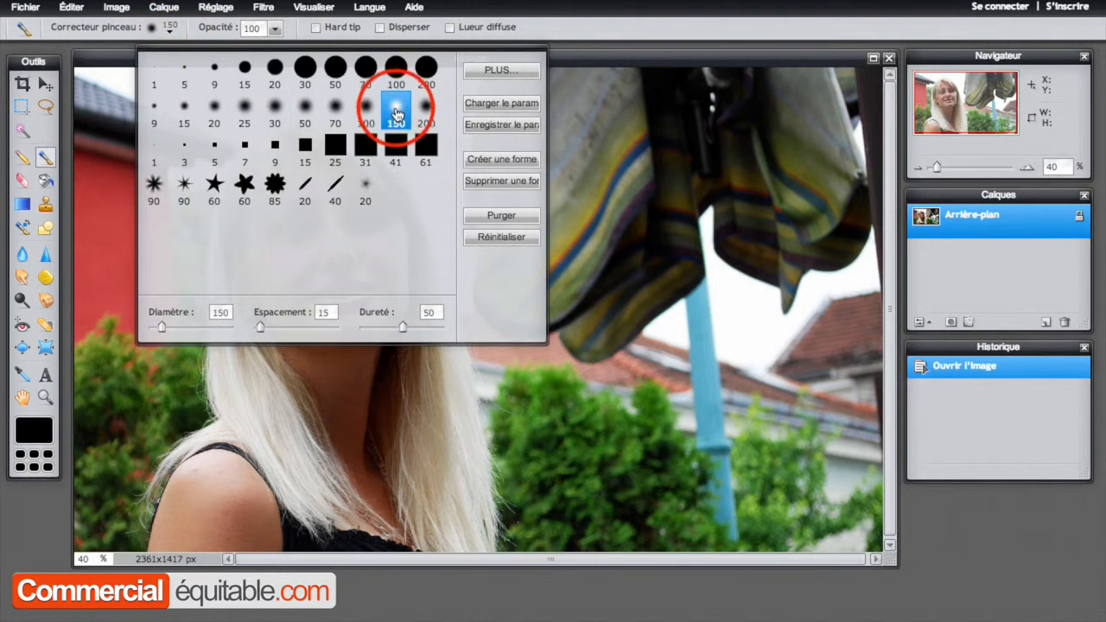
{"action": "left_click", "coordinate": [36, 429]}
{"action": "left_click", "coordinate": [447, 294]}
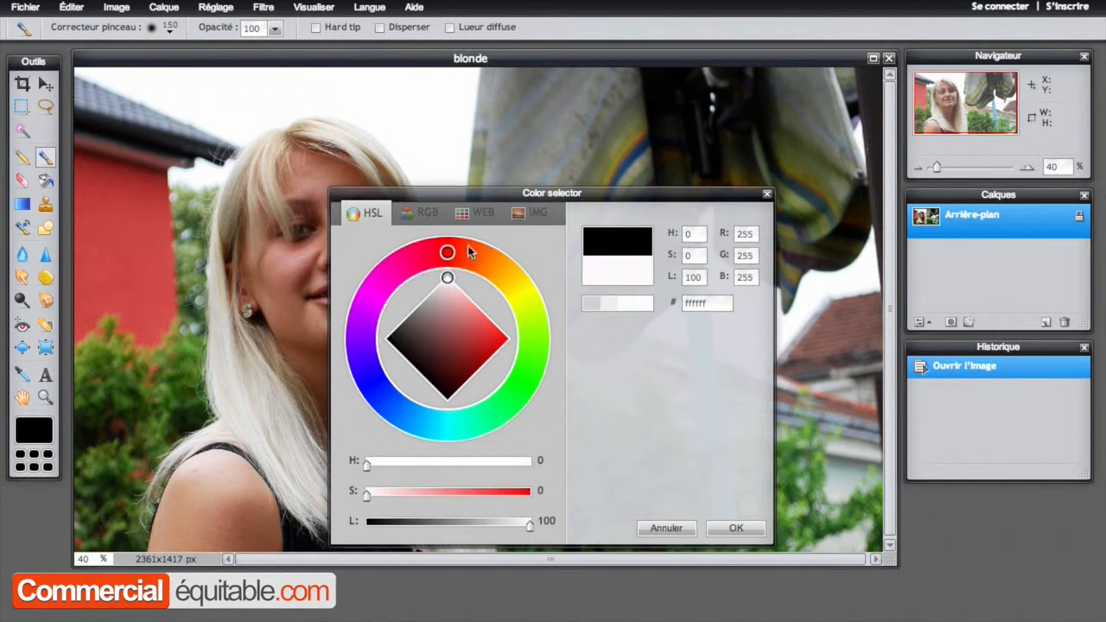
{"action": "left_click", "coordinate": [731, 527]}
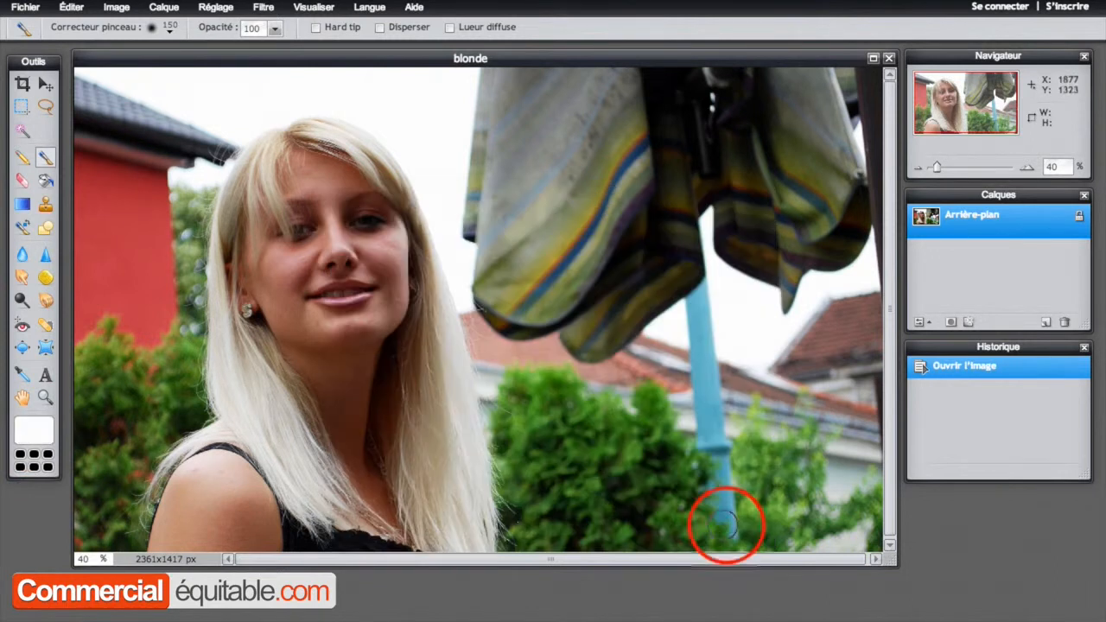
Paint white over the edge of the striped parasol nearest the woman's hair
{"action": "left_click_drag", "start_coordinate": [478, 95], "coordinate": [472, 141]}
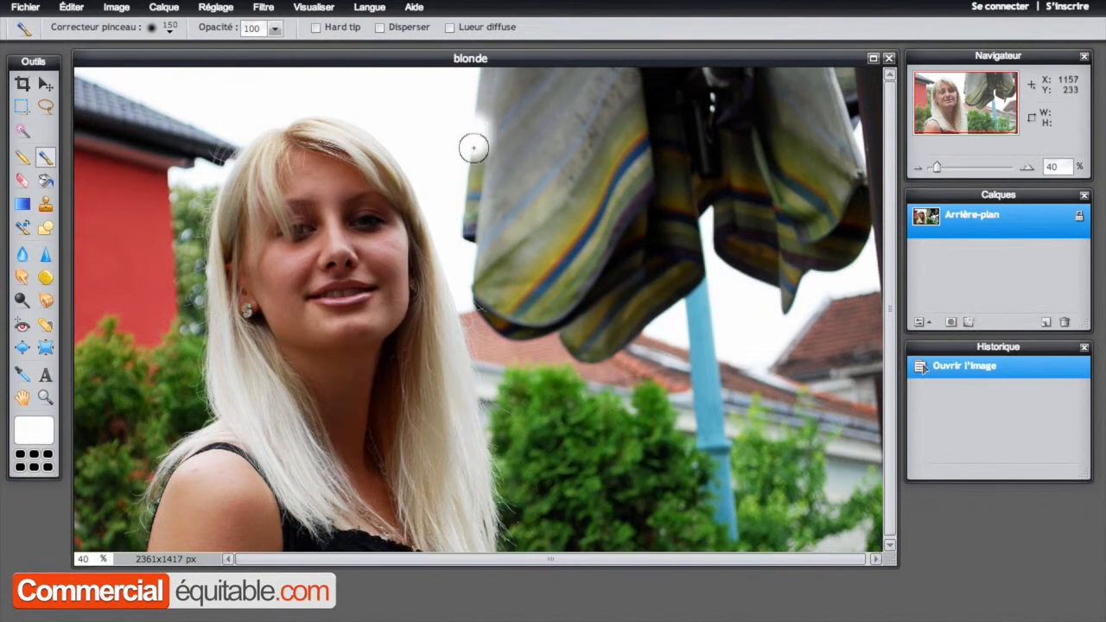
{"action": "mouse_move", "coordinate": [457, 196]}
{"action": "left_mouse_down"}
{"action": "mouse_move", "coordinate": [458, 238]}
{"action": "mouse_move", "coordinate": [474, 230]}
{"action": "mouse_move", "coordinate": [485, 162]}
{"action": "mouse_move", "coordinate": [467, 255]}
{"action": "mouse_move", "coordinate": [481, 310]}
{"action": "mouse_move", "coordinate": [507, 177]}
{"action": "mouse_move", "coordinate": [491, 291]}
{"action": "mouse_move", "coordinate": [499, 331]}
{"action": "mouse_move", "coordinate": [521, 192]}
{"action": "mouse_move", "coordinate": [499, 341]}
{"action": "mouse_move", "coordinate": [481, 322]}
{"action": "left_mouse_up"}
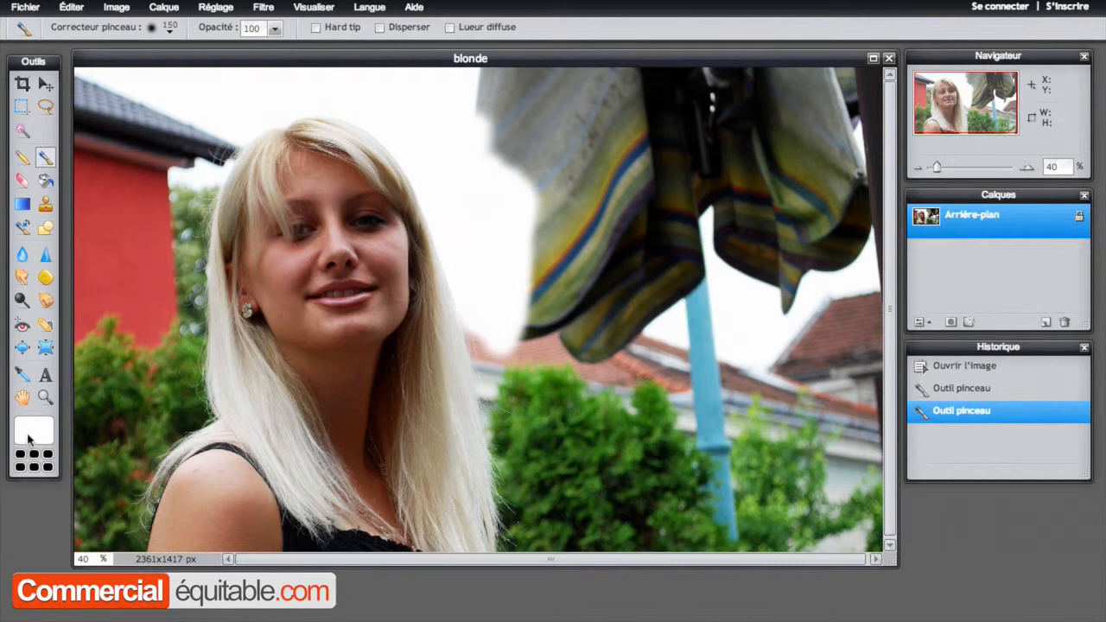
Sample the whitish sky beside the woman's head as the main colour with the colour picker
{"action": "left_click", "coordinate": [23, 375]}
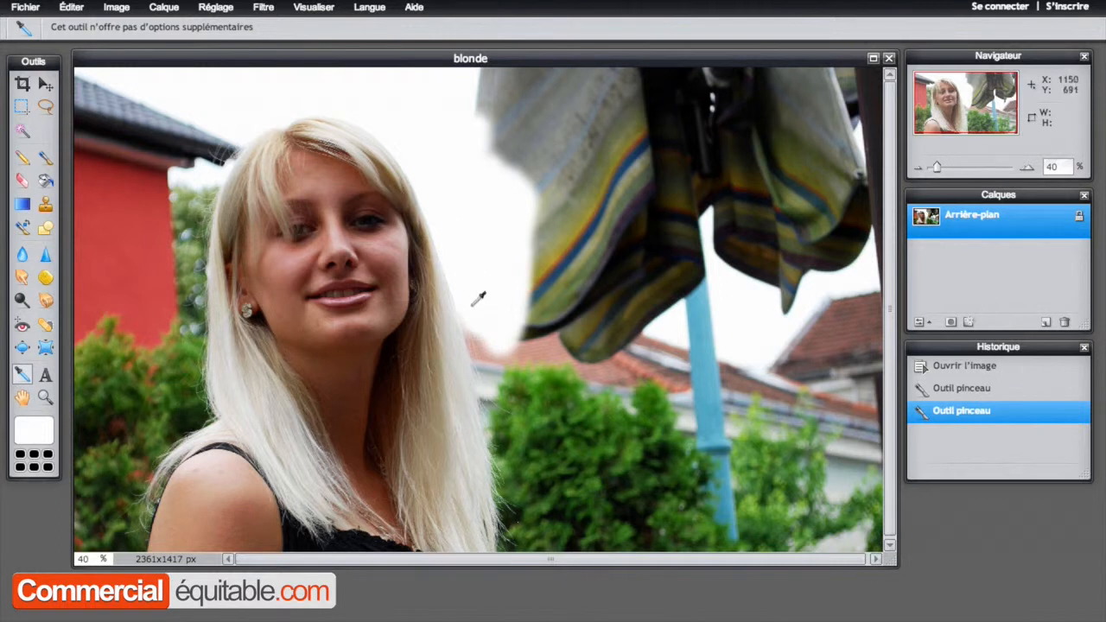
{"action": "left_click", "coordinate": [454, 212]}
{"action": "left_click", "coordinate": [45, 426]}
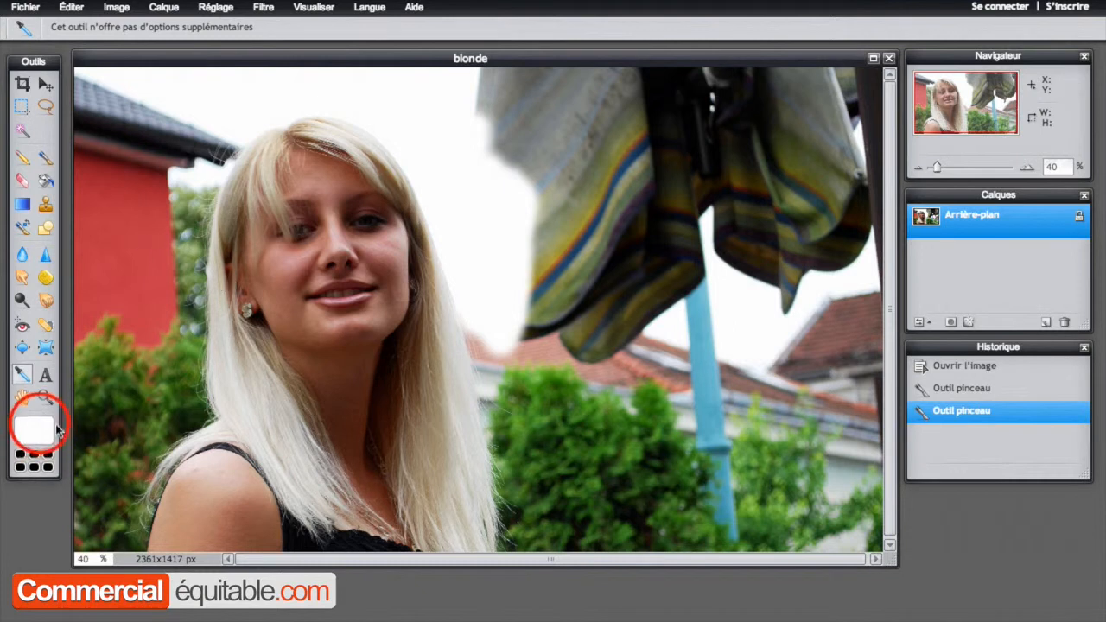
{"action": "left_click", "coordinate": [666, 484]}
{"action": "left_click", "coordinate": [427, 135]}
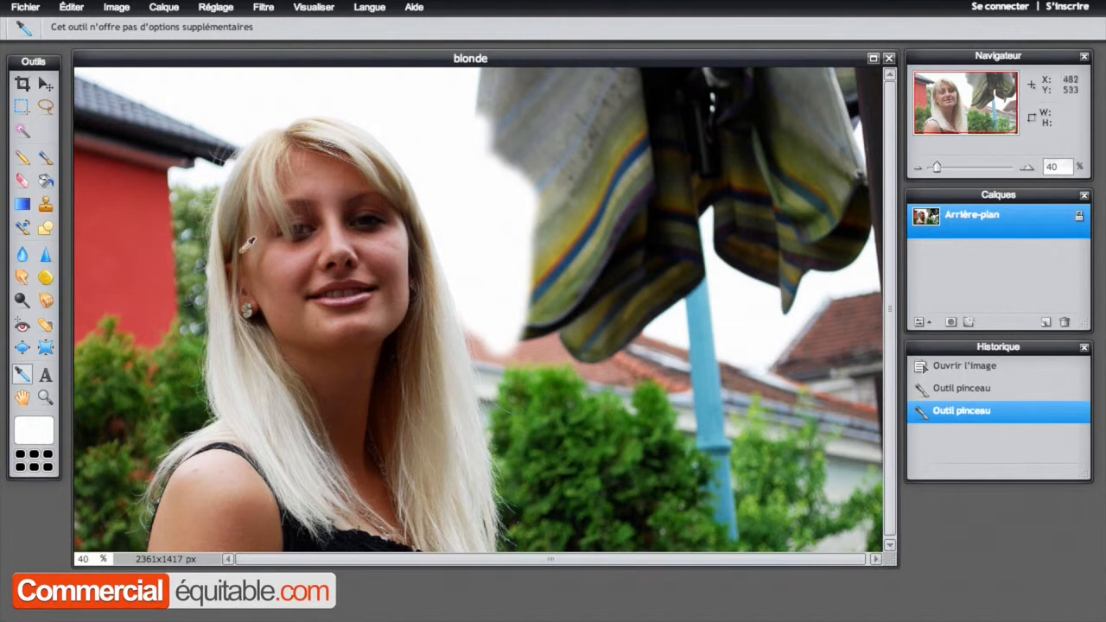
Brush the sampled sky colour over more of the parasol's edge and the red roof beside the woman's hair
{"action": "left_click", "coordinate": [45, 157]}
{"action": "left_click", "coordinate": [514, 311]}
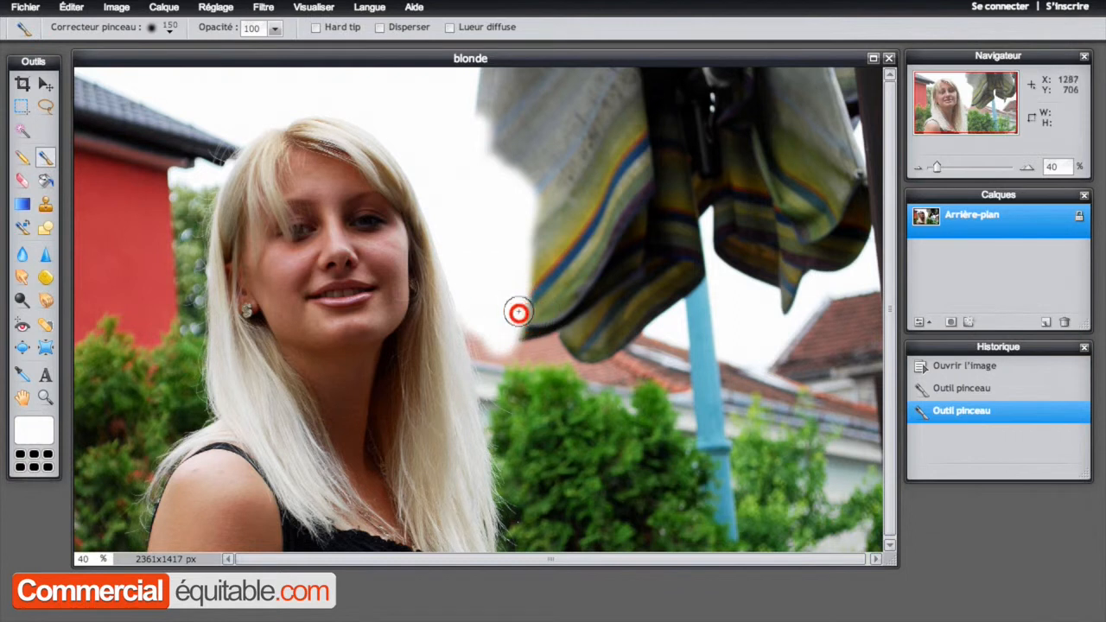
{"action": "left_click_drag", "start_coordinate": [516, 262], "coordinate": [533, 355]}
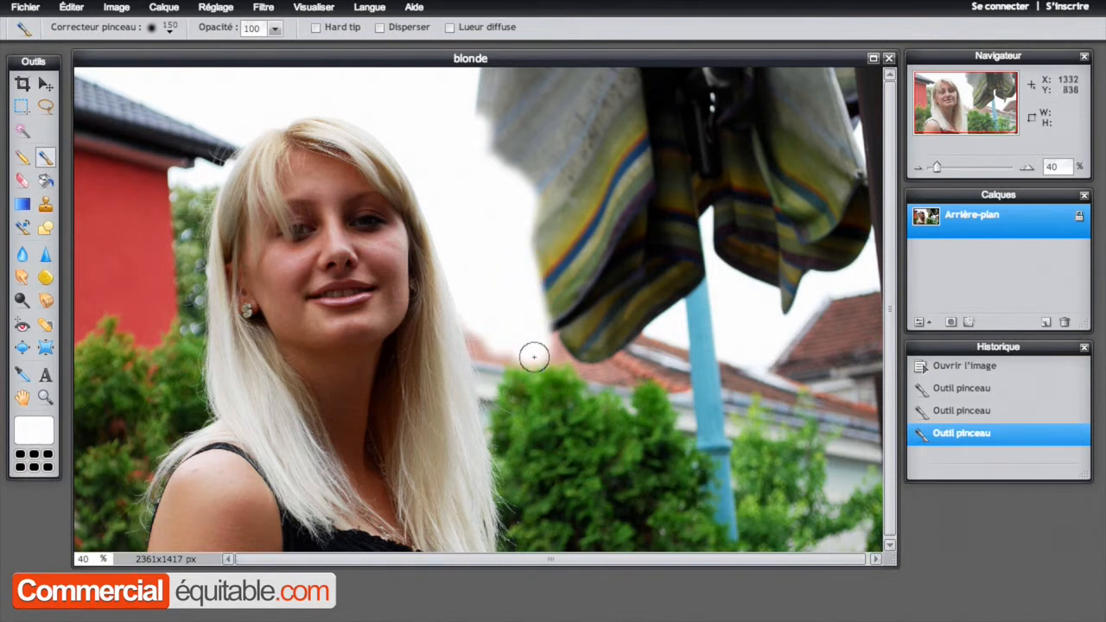
{"action": "left_click", "coordinate": [490, 314]}
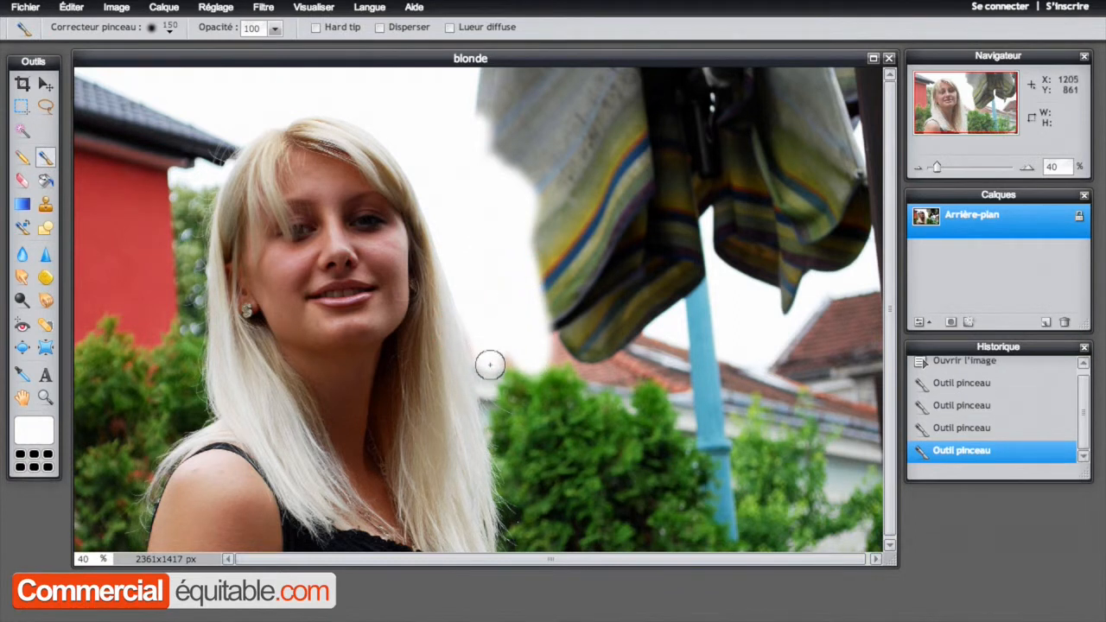
{"action": "mouse_move", "coordinate": [486, 365]}
{"action": "left_mouse_down"}
{"action": "mouse_move", "coordinate": [493, 407]}
{"action": "mouse_move", "coordinate": [507, 367]}
{"action": "mouse_move", "coordinate": [525, 358]}
{"action": "mouse_move", "coordinate": [528, 326]}
{"action": "mouse_move", "coordinate": [517, 184]}
{"action": "mouse_move", "coordinate": [478, 103]}
{"action": "mouse_move", "coordinate": [487, 76]}
{"action": "mouse_move", "coordinate": [498, 152]}
{"action": "left_mouse_up"}
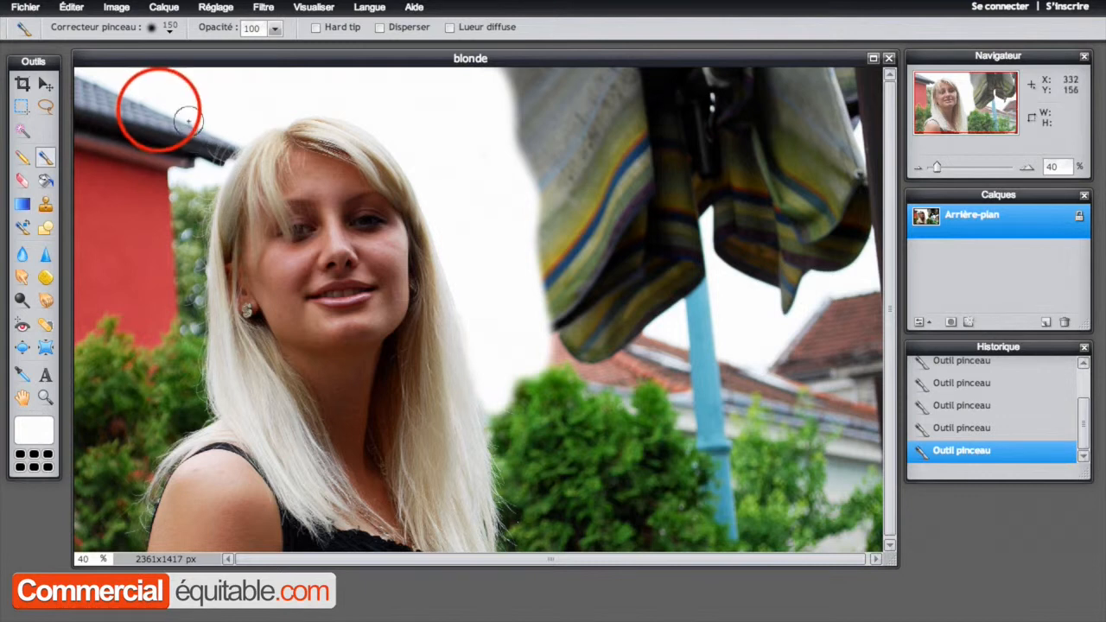
Brush the sky colour over the dark roof, part of the red wall and the greenery beside the woman's head
{"action": "mouse_move", "coordinate": [157, 108]}
{"action": "left_mouse_down"}
{"action": "mouse_move", "coordinate": [162, 139]}
{"action": "mouse_move", "coordinate": [186, 127]}
{"action": "mouse_move", "coordinate": [188, 143]}
{"action": "mouse_move", "coordinate": [206, 124]}
{"action": "mouse_move", "coordinate": [195, 150]}
{"action": "mouse_move", "coordinate": [221, 157]}
{"action": "left_mouse_up"}
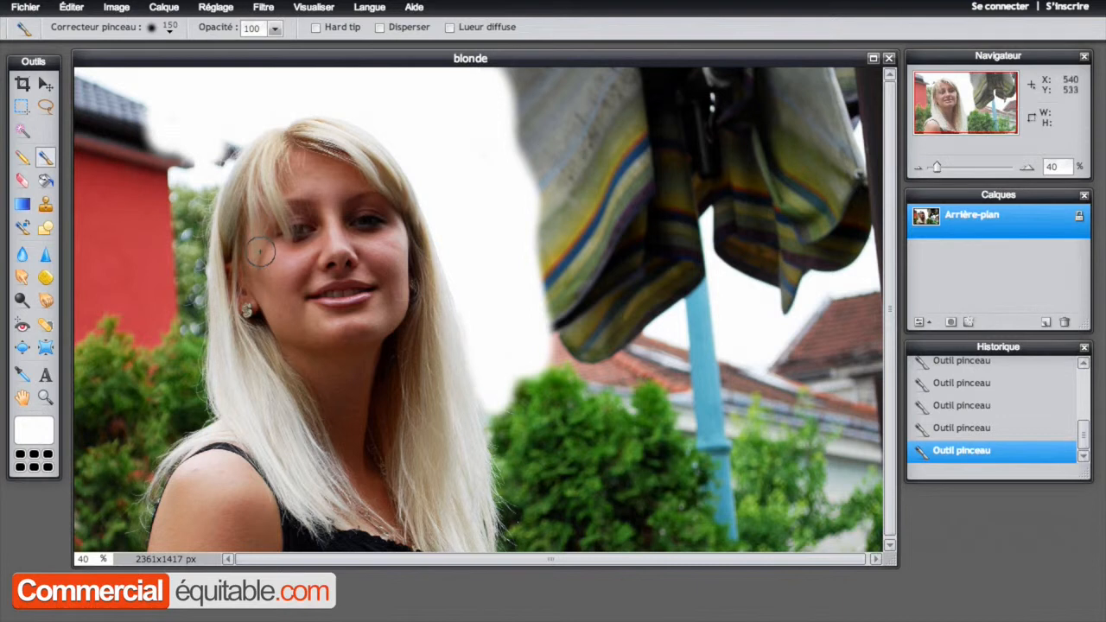
{"action": "scroll", "coordinate": [245, 331], "scroll_direction": "down", "scroll_amount": 1}
{"action": "scroll", "coordinate": [244, 331], "scroll_direction": "up", "scroll_amount": 5}
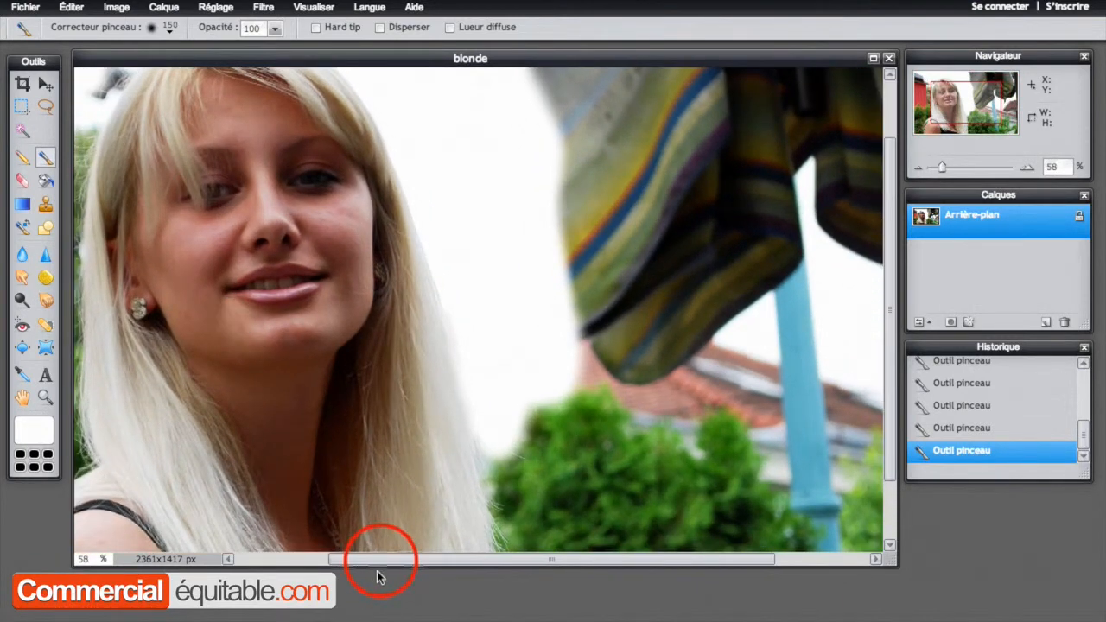
{"action": "left_click_drag", "start_coordinate": [380, 559], "coordinate": [283, 565]}
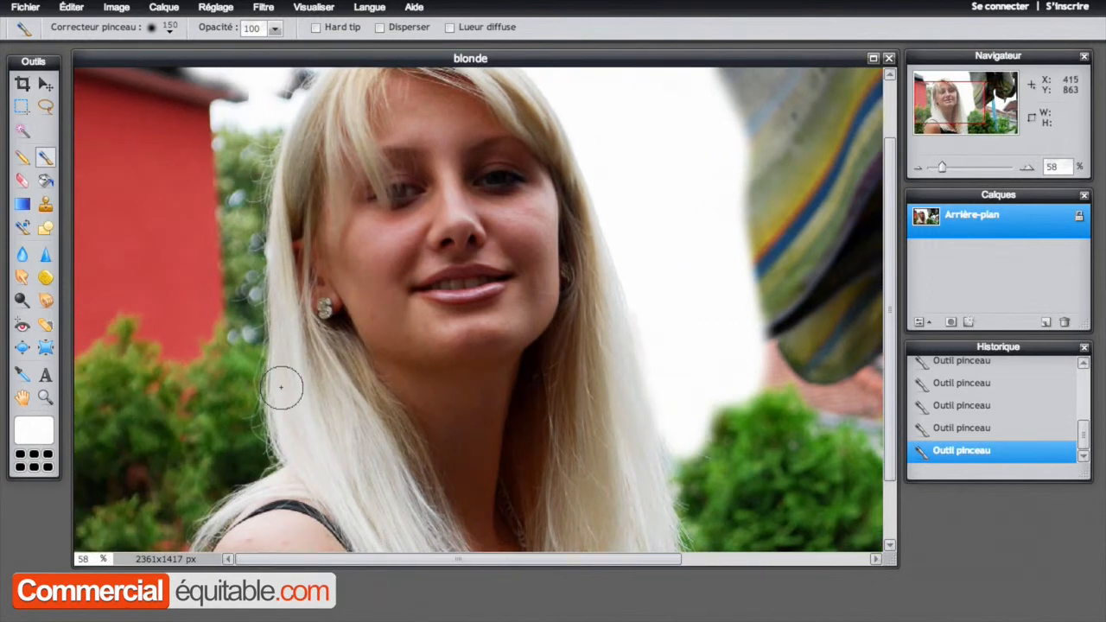
{"action": "scroll", "coordinate": [279, 384], "scroll_direction": "up", "scroll_amount": 2}
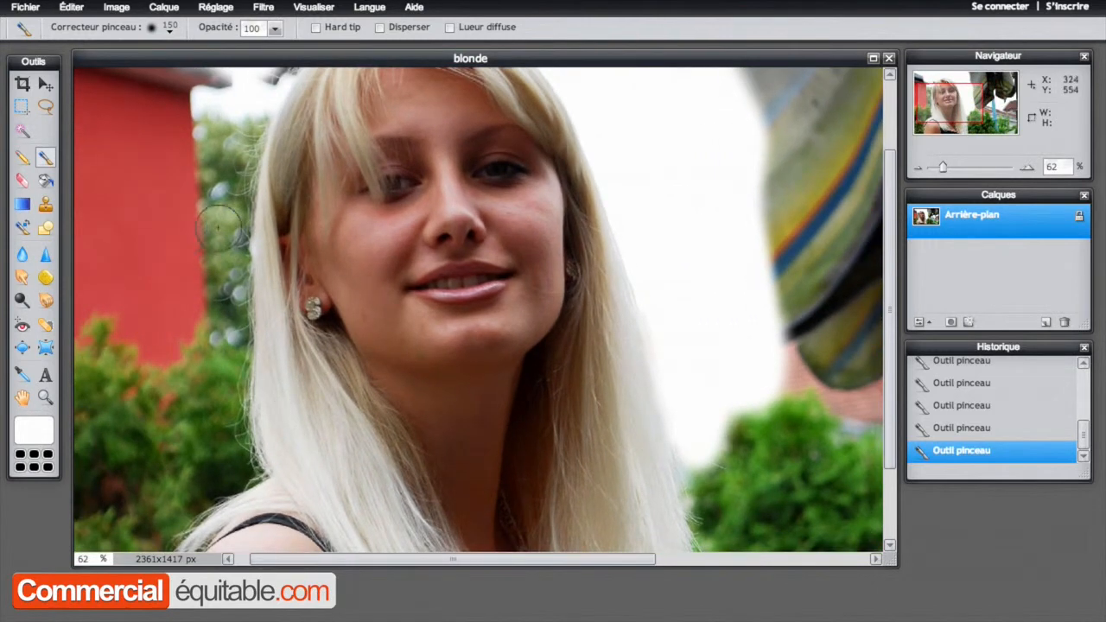
{"action": "left_click_drag", "start_coordinate": [889, 234], "coordinate": [894, 164]}
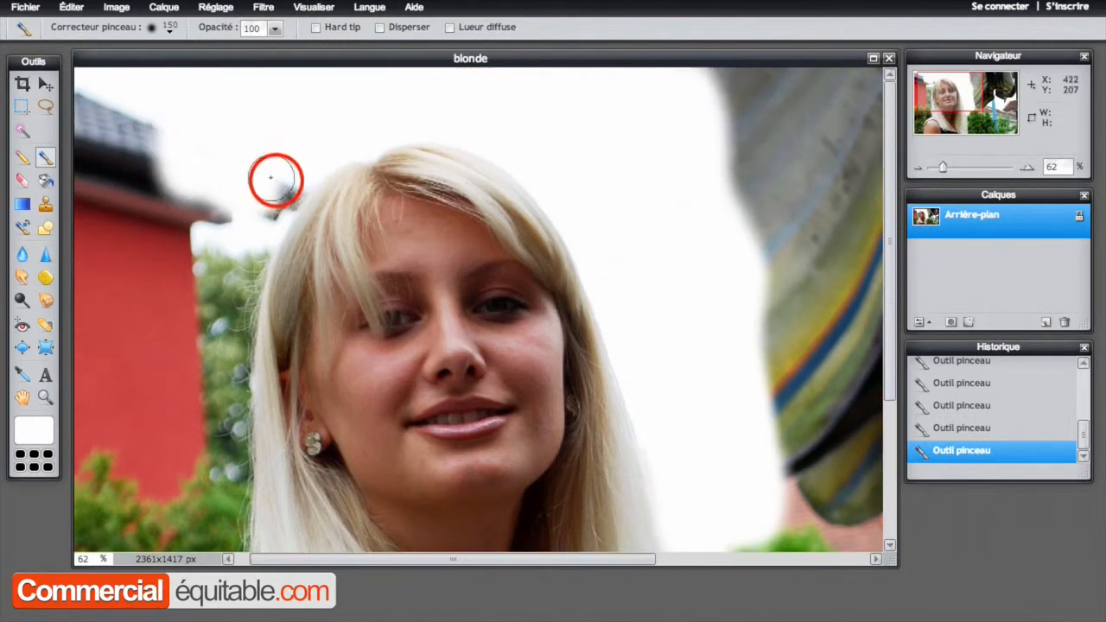
{"action": "mouse_move", "coordinate": [271, 188]}
{"action": "left_mouse_down"}
{"action": "mouse_move", "coordinate": [226, 233]}
{"action": "mouse_move", "coordinate": [223, 273]}
{"action": "mouse_move", "coordinate": [242, 246]}
{"action": "mouse_move", "coordinate": [236, 281]}
{"action": "mouse_move", "coordinate": [251, 244]}
{"action": "mouse_move", "coordinate": [223, 340]}
{"action": "mouse_move", "coordinate": [230, 304]}
{"action": "mouse_move", "coordinate": [228, 328]}
{"action": "mouse_move", "coordinate": [197, 282]}
{"action": "mouse_move", "coordinate": [177, 432]}
{"action": "mouse_move", "coordinate": [171, 332]}
{"action": "mouse_move", "coordinate": [180, 267]}
{"action": "mouse_move", "coordinate": [207, 200]}
{"action": "mouse_move", "coordinate": [177, 181]}
{"action": "mouse_move", "coordinate": [144, 328]}
{"action": "mouse_move", "coordinate": [135, 171]}
{"action": "mouse_move", "coordinate": [153, 139]}
{"action": "mouse_move", "coordinate": [141, 128]}
{"action": "mouse_move", "coordinate": [155, 407]}
{"action": "left_mouse_up"}
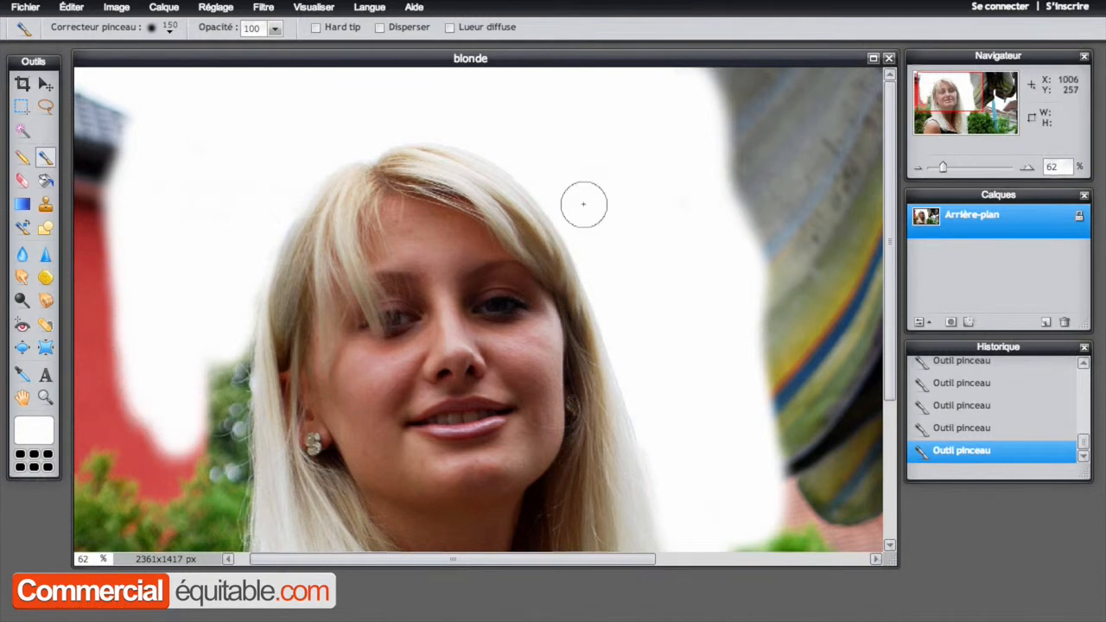
Clone shrub foliage with the size 50 Clone Stamp into the white gap between the woman's hair and the parasol
{"action": "scroll", "coordinate": [578, 214], "scroll_direction": "down", "scroll_amount": 3}
{"action": "scroll", "coordinate": [575, 224], "scroll_direction": "down", "scroll_amount": 1}
{"action": "scroll", "coordinate": [568, 225], "scroll_direction": "down", "scroll_amount": 3}
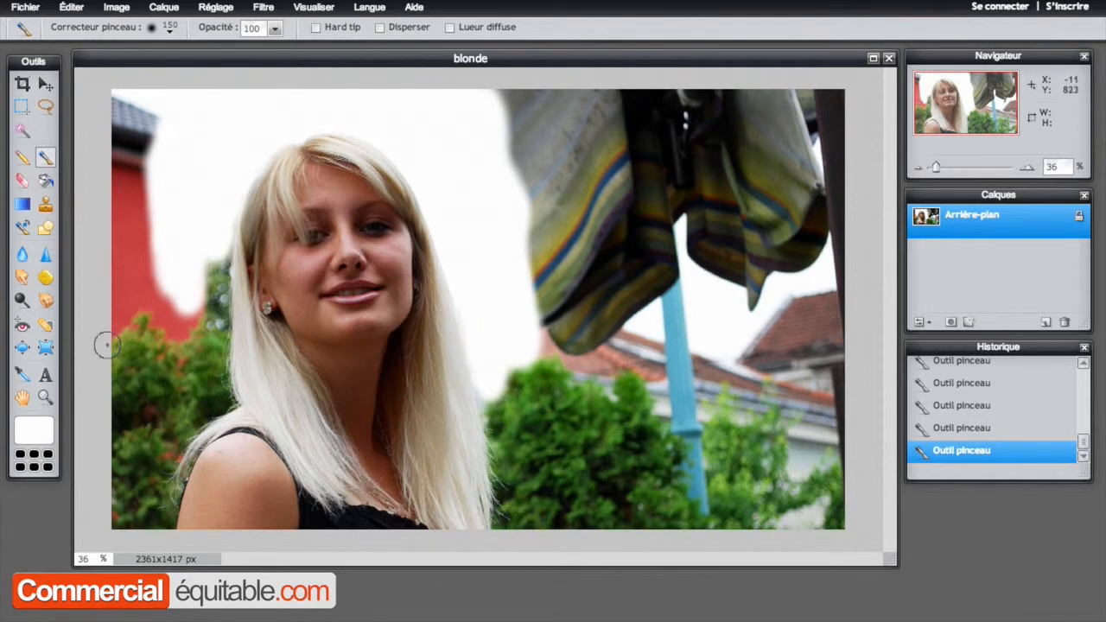
{"action": "left_click", "coordinate": [45, 208]}
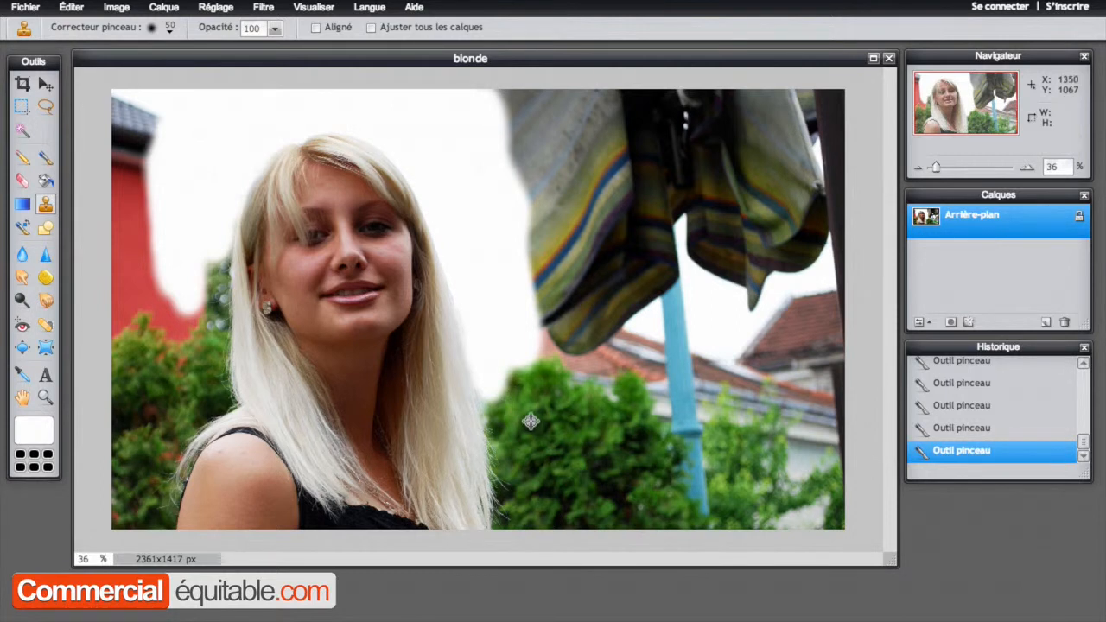
{"action": "right_click", "coordinate": [524, 418]}
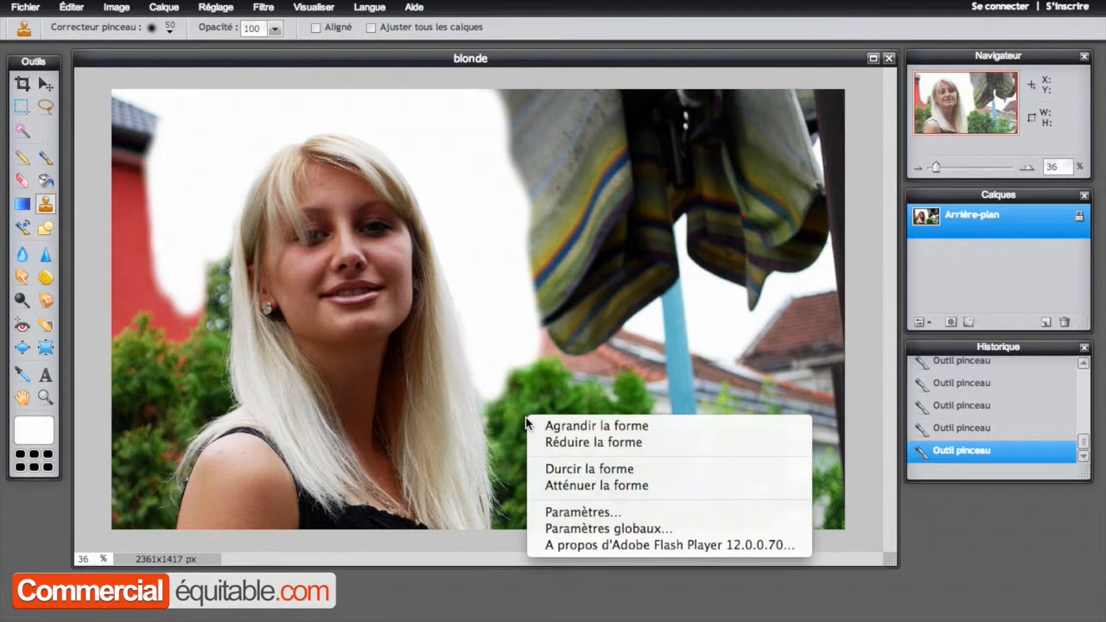
{"action": "left_click", "coordinate": [519, 418]}
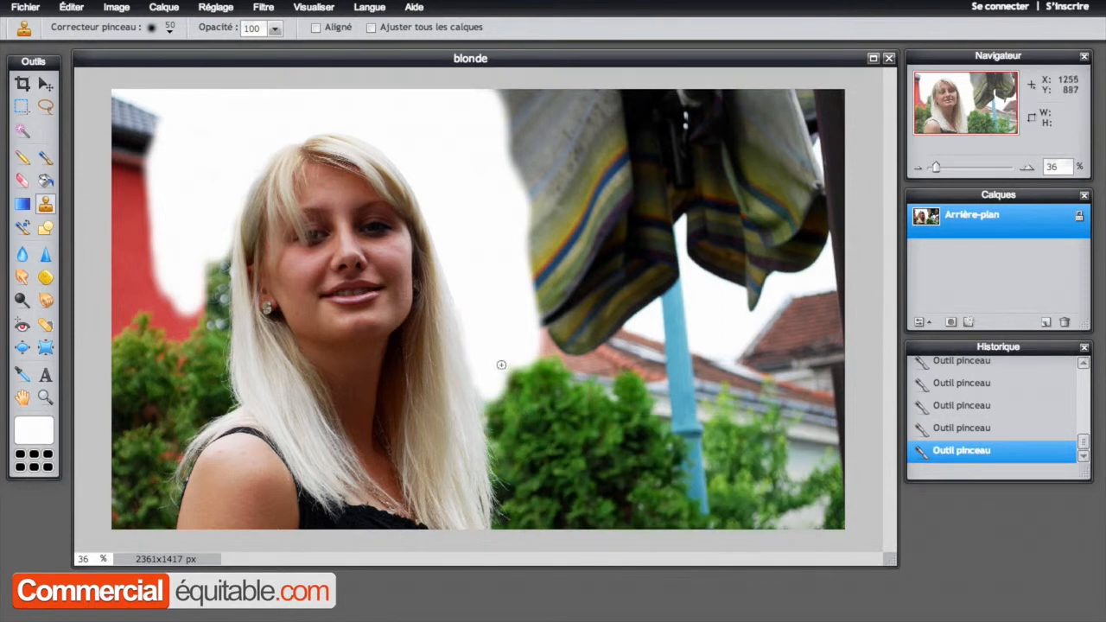
{"action": "left_click", "coordinate": [488, 331]}
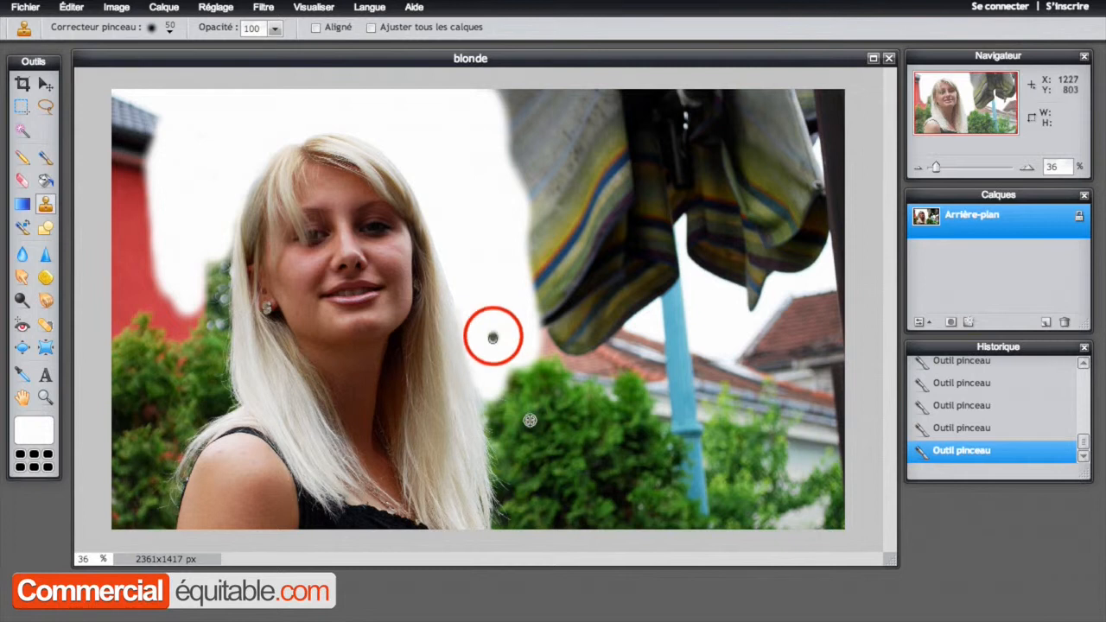
{"action": "mouse_move", "coordinate": [499, 352]}
{"action": "left_mouse_down"}
{"action": "mouse_move", "coordinate": [500, 313]}
{"action": "mouse_move", "coordinate": [519, 314]}
{"action": "mouse_move", "coordinate": [520, 325]}
{"action": "mouse_move", "coordinate": [504, 326]}
{"action": "mouse_move", "coordinate": [511, 335]}
{"action": "mouse_move", "coordinate": [509, 321]}
{"action": "mouse_move", "coordinate": [493, 326]}
{"action": "mouse_move", "coordinate": [522, 342]}
{"action": "mouse_move", "coordinate": [517, 332]}
{"action": "mouse_move", "coordinate": [508, 338]}
{"action": "mouse_move", "coordinate": [516, 368]}
{"action": "left_mouse_up"}
{"action": "mouse_move", "coordinate": [555, 448]}
{"action": "left_mouse_down"}
{"action": "mouse_move", "coordinate": [558, 457]}
{"action": "mouse_move", "coordinate": [539, 460]}
{"action": "mouse_move", "coordinate": [524, 436]}
{"action": "mouse_move", "coordinate": [531, 455]}
{"action": "left_mouse_up"}
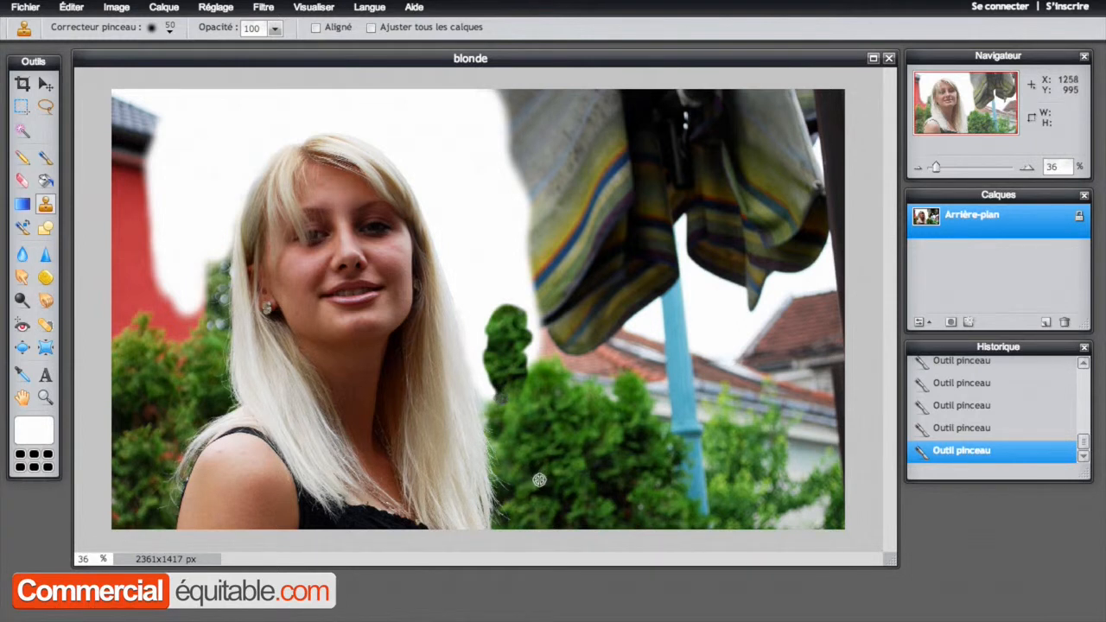
{"action": "left_click_drag", "start_coordinate": [493, 392], "coordinate": [490, 397]}
{"action": "mouse_move", "coordinate": [491, 400]}
{"action": "left_mouse_down"}
{"action": "mouse_move", "coordinate": [485, 376]}
{"action": "mouse_move", "coordinate": [489, 416]}
{"action": "mouse_move", "coordinate": [485, 386]}
{"action": "mouse_move", "coordinate": [507, 362]}
{"action": "mouse_move", "coordinate": [528, 354]}
{"action": "mouse_move", "coordinate": [530, 373]}
{"action": "left_mouse_up"}
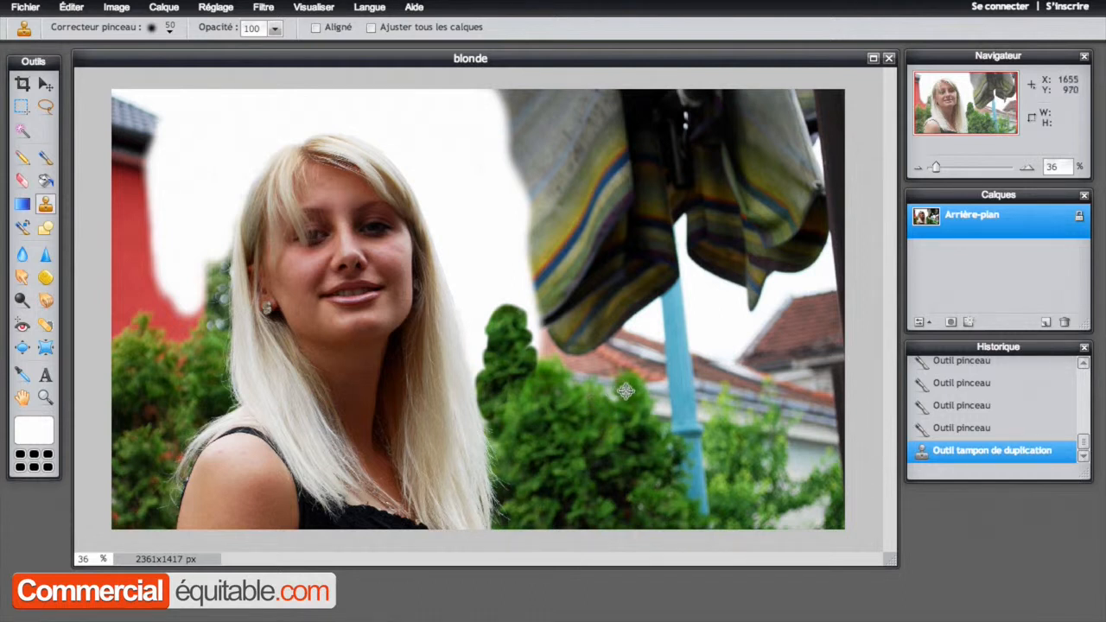
Extend the cloned foliage upward and out to the edge of the woman's hair on the parasol side
{"action": "mouse_move", "coordinate": [500, 304]}
{"action": "left_mouse_down"}
{"action": "mouse_move", "coordinate": [521, 313]}
{"action": "mouse_move", "coordinate": [489, 320]}
{"action": "mouse_move", "coordinate": [487, 332]}
{"action": "mouse_move", "coordinate": [507, 292]}
{"action": "mouse_move", "coordinate": [486, 302]}
{"action": "mouse_move", "coordinate": [482, 348]}
{"action": "left_mouse_up"}
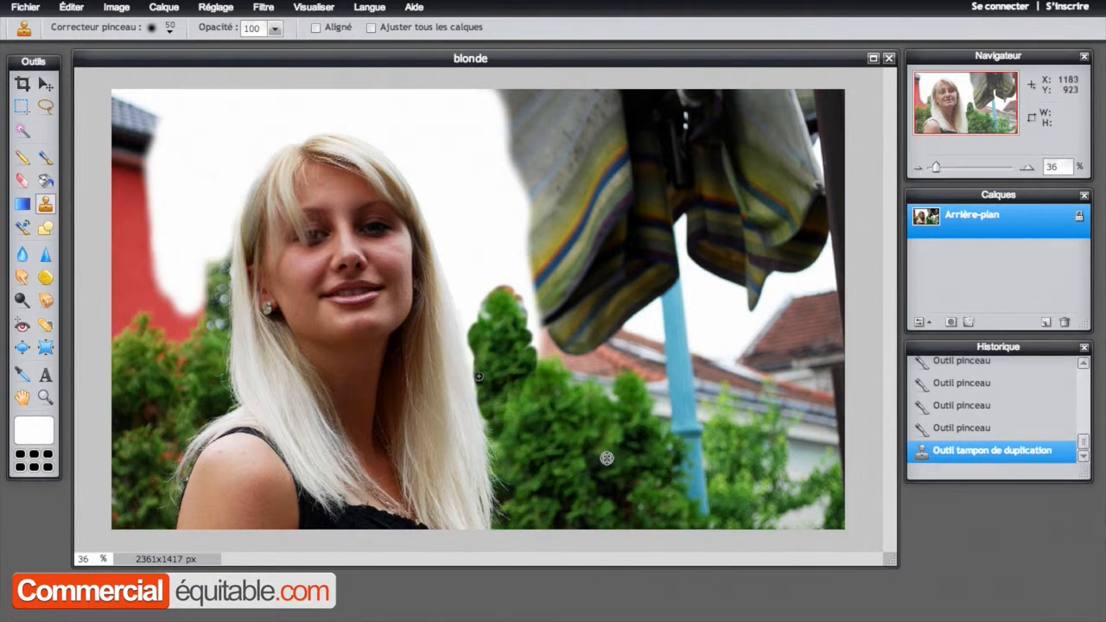
{"action": "left_click", "coordinate": [474, 343]}
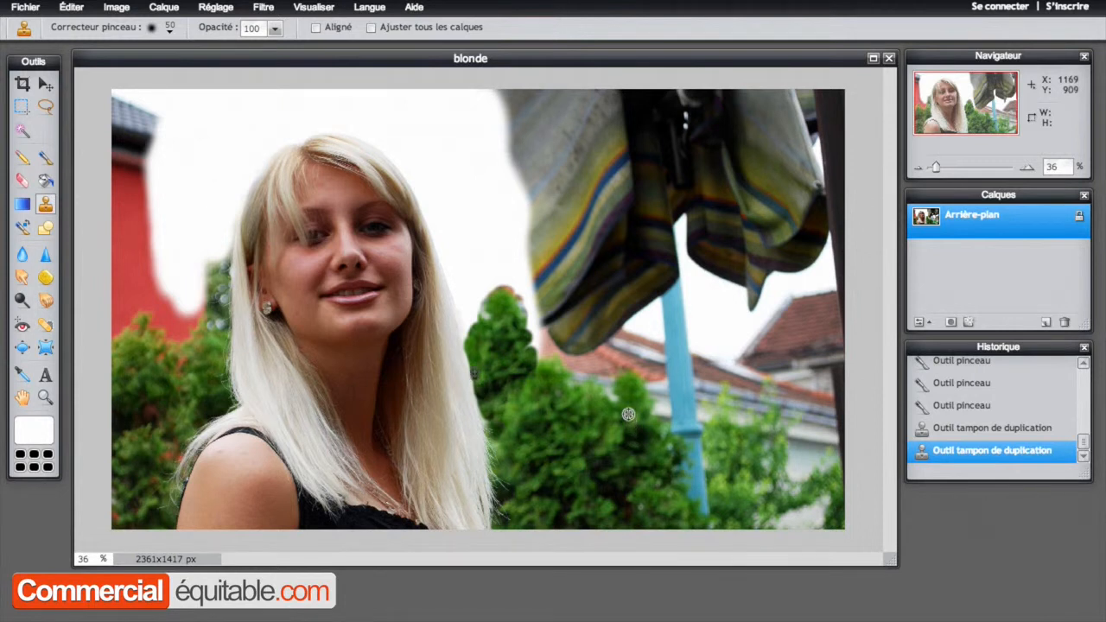
{"action": "left_click", "coordinate": [627, 411]}
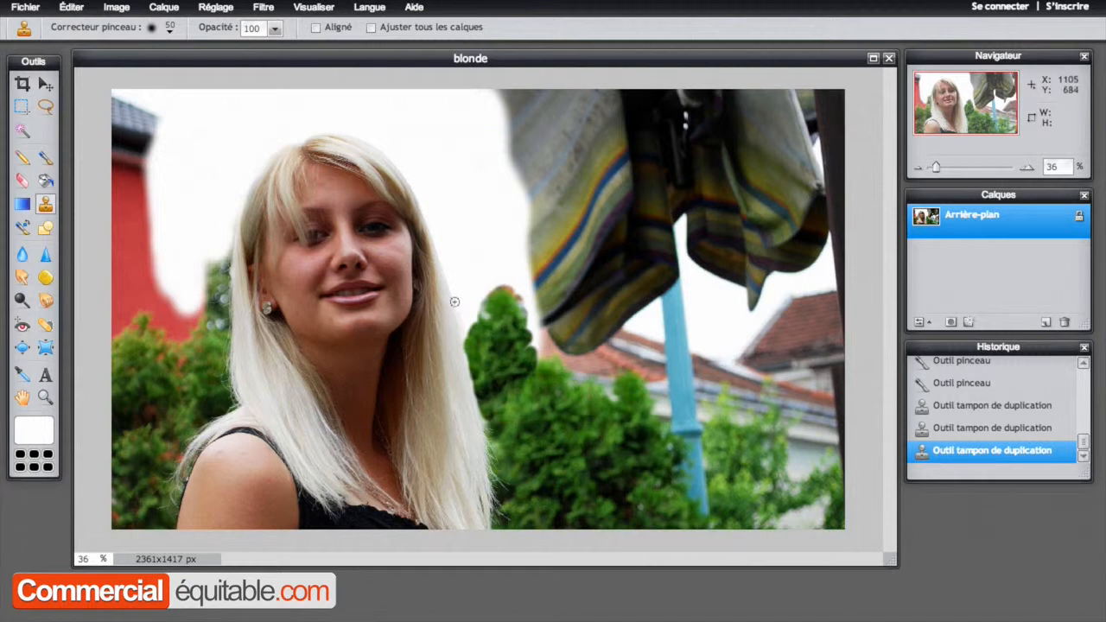
{"action": "left_click_drag", "start_coordinate": [479, 327], "coordinate": [467, 328]}
{"action": "left_click_drag", "start_coordinate": [490, 317], "coordinate": [492, 321]}
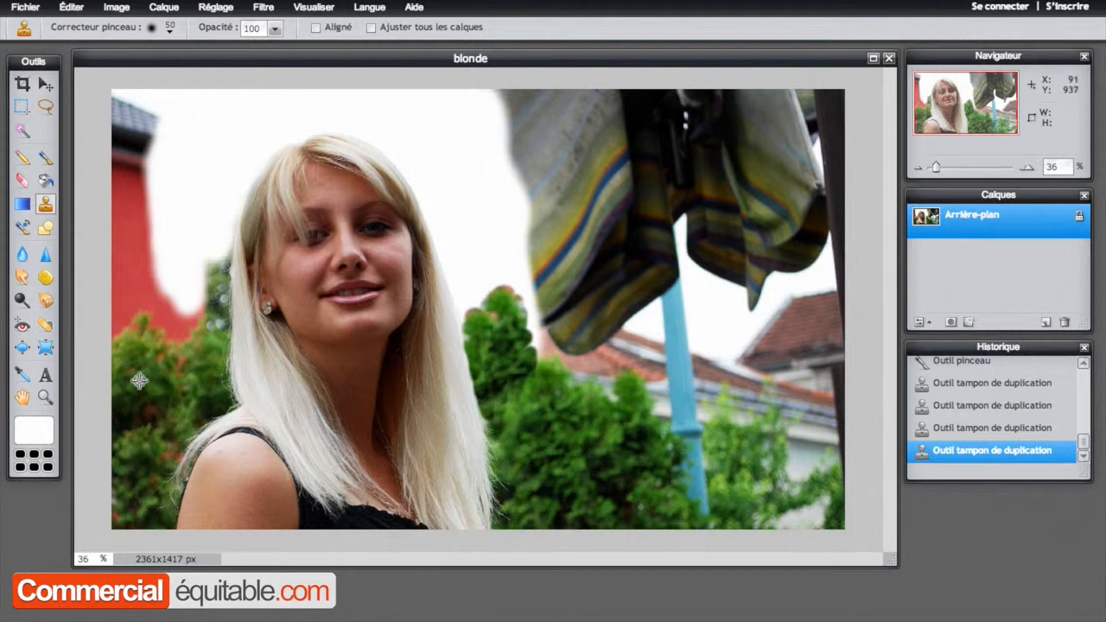
Clone the bush over the lower red wall and the white gap beside it, enlarging the soft stamp to 150
{"action": "mouse_move", "coordinate": [161, 267]}
{"action": "left_mouse_down"}
{"action": "mouse_move", "coordinate": [179, 322]}
{"action": "mouse_move", "coordinate": [189, 320]}
{"action": "left_mouse_up"}
{"action": "left_click", "coordinate": [171, 33]}
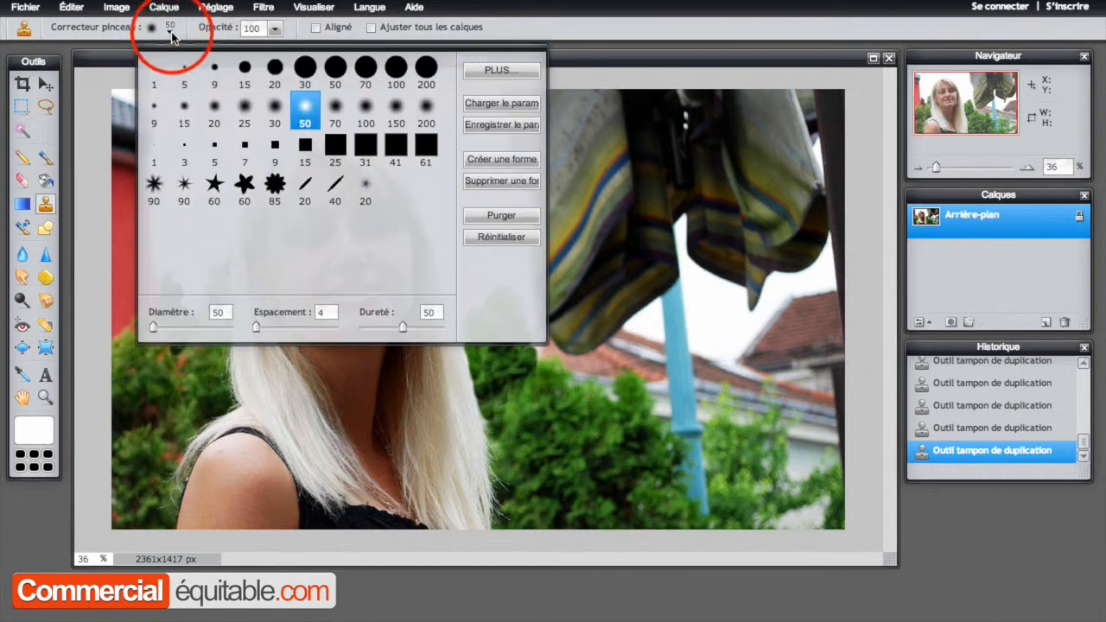
{"action": "left_click", "coordinate": [396, 108]}
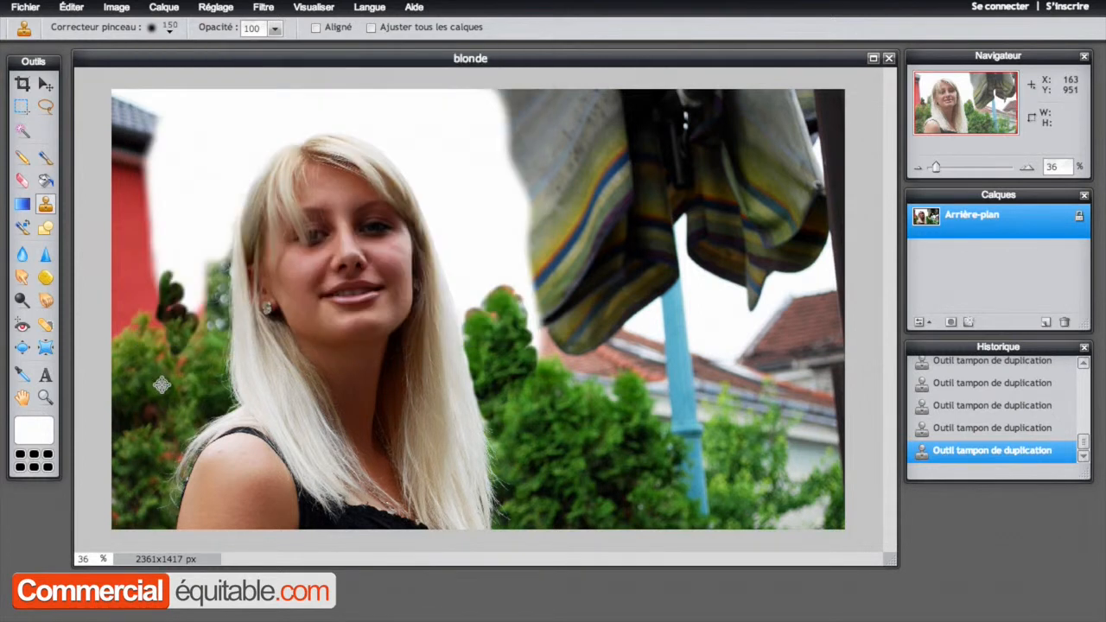
{"action": "mouse_move", "coordinate": [155, 315]}
{"action": "left_mouse_down"}
{"action": "mouse_move", "coordinate": [163, 284]}
{"action": "mouse_move", "coordinate": [182, 314]}
{"action": "left_mouse_up"}
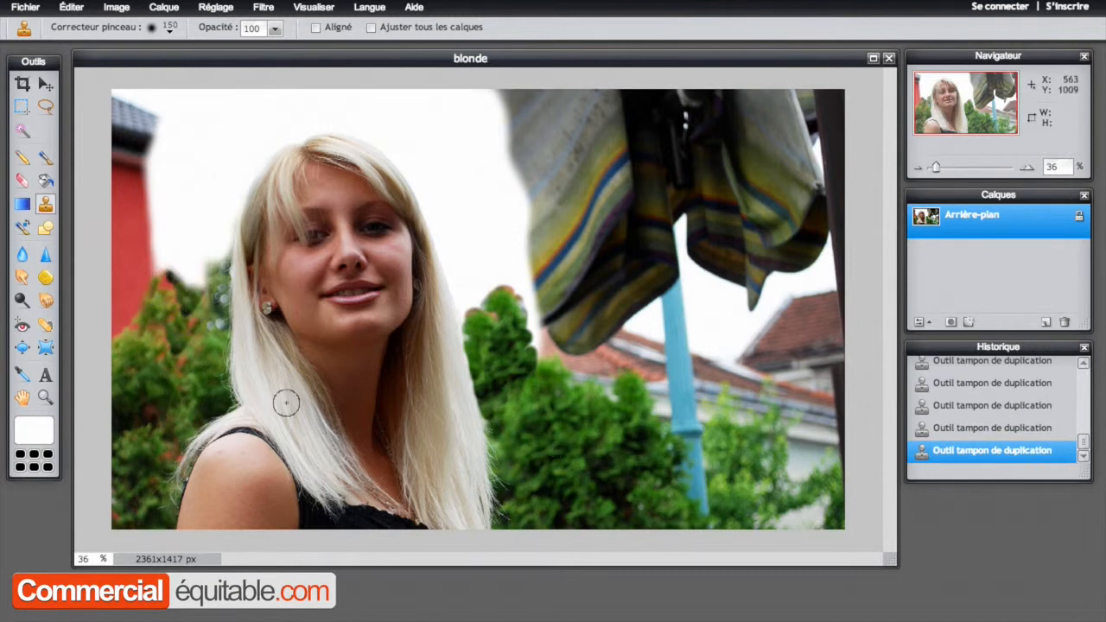
{"action": "mouse_move", "coordinate": [153, 326]}
{"action": "left_mouse_down"}
{"action": "mouse_move", "coordinate": [177, 372]}
{"action": "mouse_move", "coordinate": [186, 327]}
{"action": "mouse_move", "coordinate": [164, 288]}
{"action": "mouse_move", "coordinate": [197, 299]}
{"action": "mouse_move", "coordinate": [181, 275]}
{"action": "mouse_move", "coordinate": [189, 263]}
{"action": "mouse_move", "coordinate": [195, 278]}
{"action": "mouse_move", "coordinate": [165, 340]}
{"action": "mouse_move", "coordinate": [152, 308]}
{"action": "mouse_move", "coordinate": [135, 332]}
{"action": "mouse_move", "coordinate": [151, 305]}
{"action": "mouse_move", "coordinate": [133, 320]}
{"action": "mouse_move", "coordinate": [138, 332]}
{"action": "mouse_move", "coordinate": [155, 304]}
{"action": "left_mouse_up"}
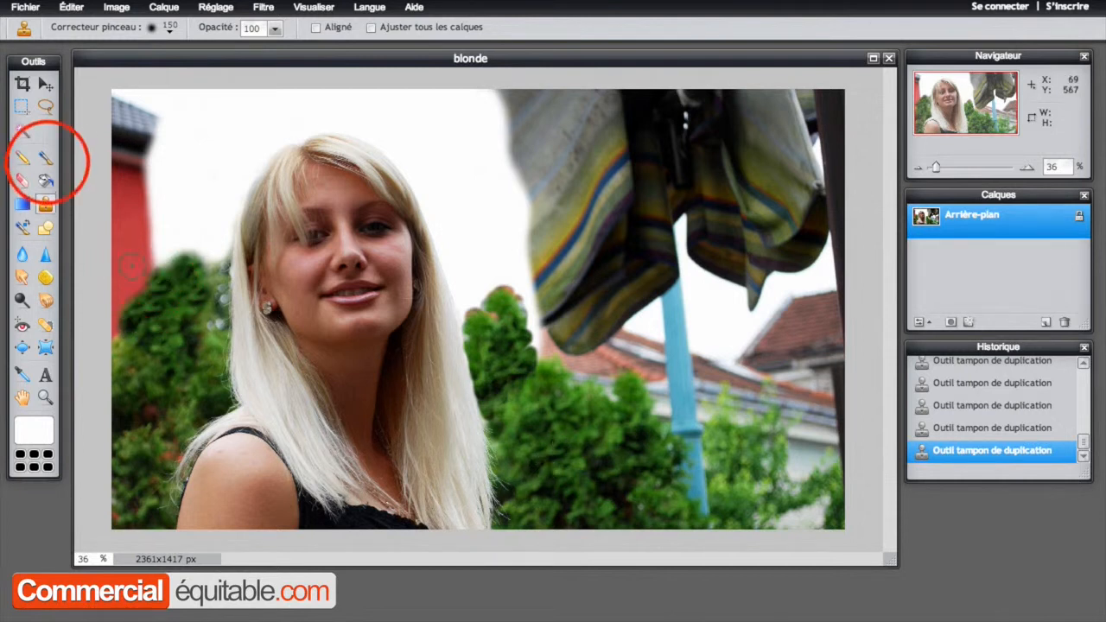
Paint the sky colour over the remaining roof and red wall with a soft 200 brush, and trim the cloned shrub's tip
{"action": "left_click", "coordinate": [45, 158]}
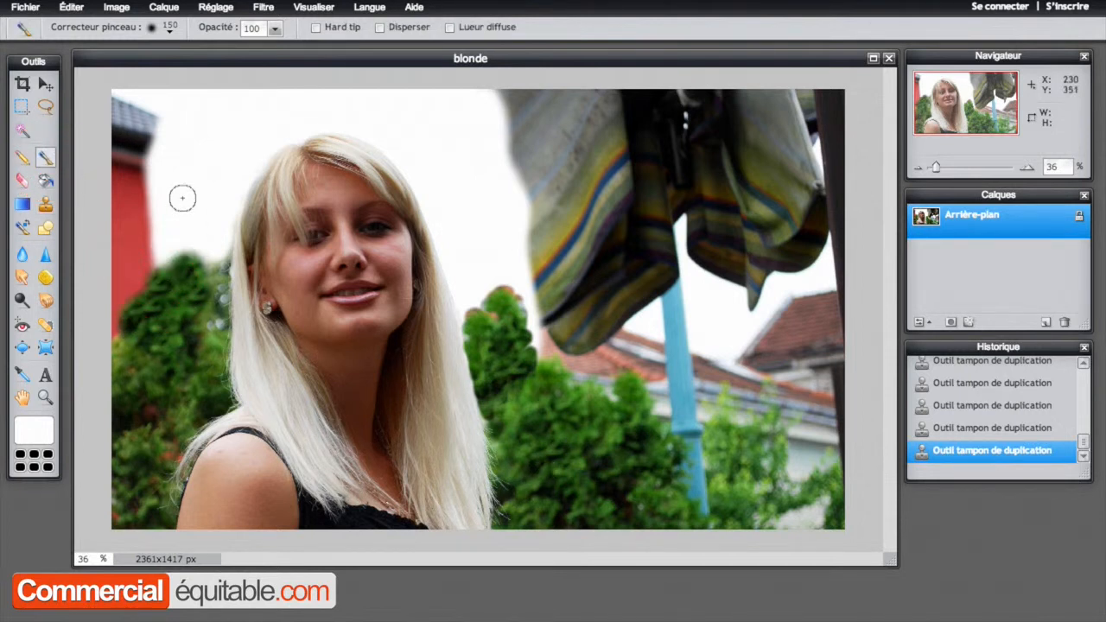
{"action": "left_click", "coordinate": [169, 29]}
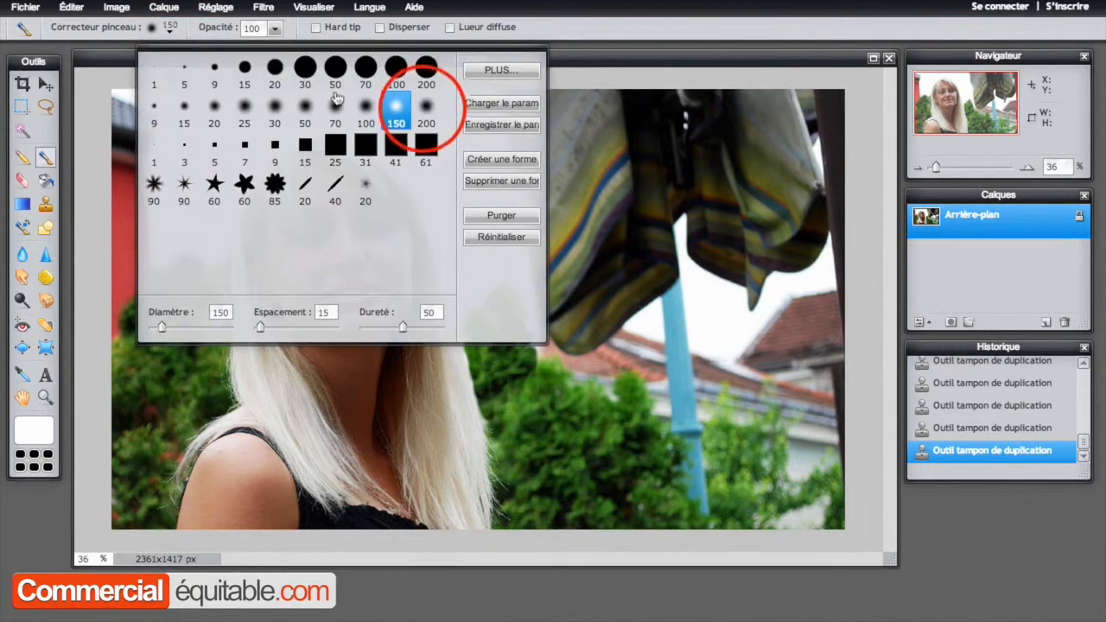
{"action": "left_click", "coordinate": [426, 109]}
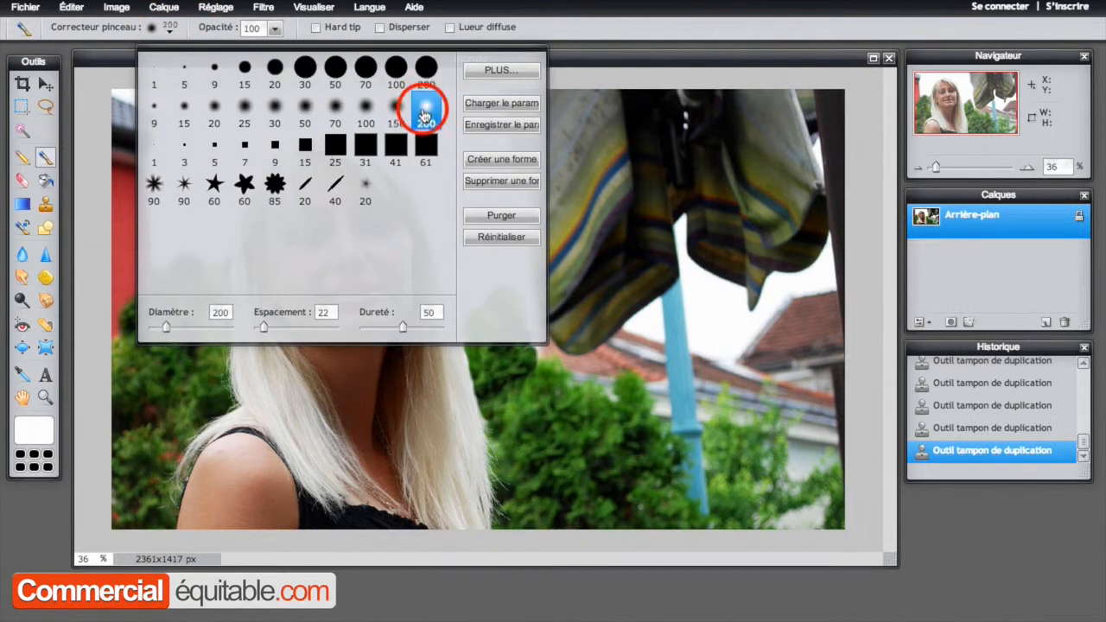
{"action": "left_click", "coordinate": [120, 188]}
{"action": "mouse_move", "coordinate": [130, 163]}
{"action": "left_mouse_down"}
{"action": "mouse_move", "coordinate": [133, 104]}
{"action": "mouse_move", "coordinate": [92, 112]}
{"action": "mouse_move", "coordinate": [93, 156]}
{"action": "mouse_move", "coordinate": [113, 127]}
{"action": "mouse_move", "coordinate": [109, 192]}
{"action": "mouse_move", "coordinate": [124, 191]}
{"action": "mouse_move", "coordinate": [116, 204]}
{"action": "mouse_move", "coordinate": [138, 197]}
{"action": "mouse_move", "coordinate": [143, 225]}
{"action": "mouse_move", "coordinate": [114, 301]}
{"action": "mouse_move", "coordinate": [135, 268]}
{"action": "mouse_move", "coordinate": [103, 325]}
{"action": "left_mouse_up"}
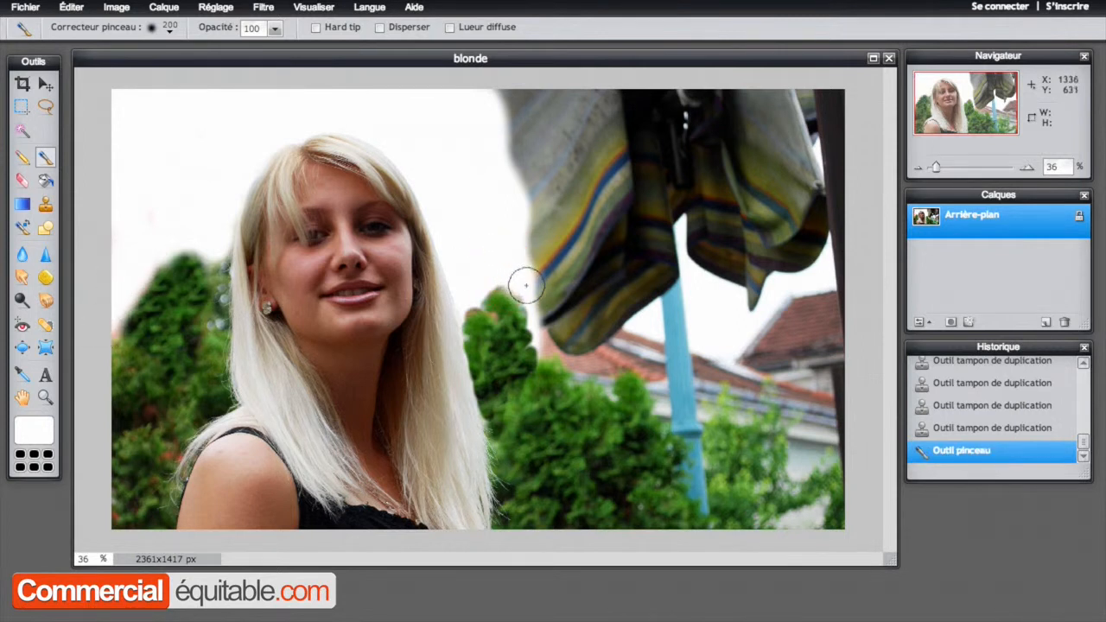
{"action": "left_click", "coordinate": [481, 296]}
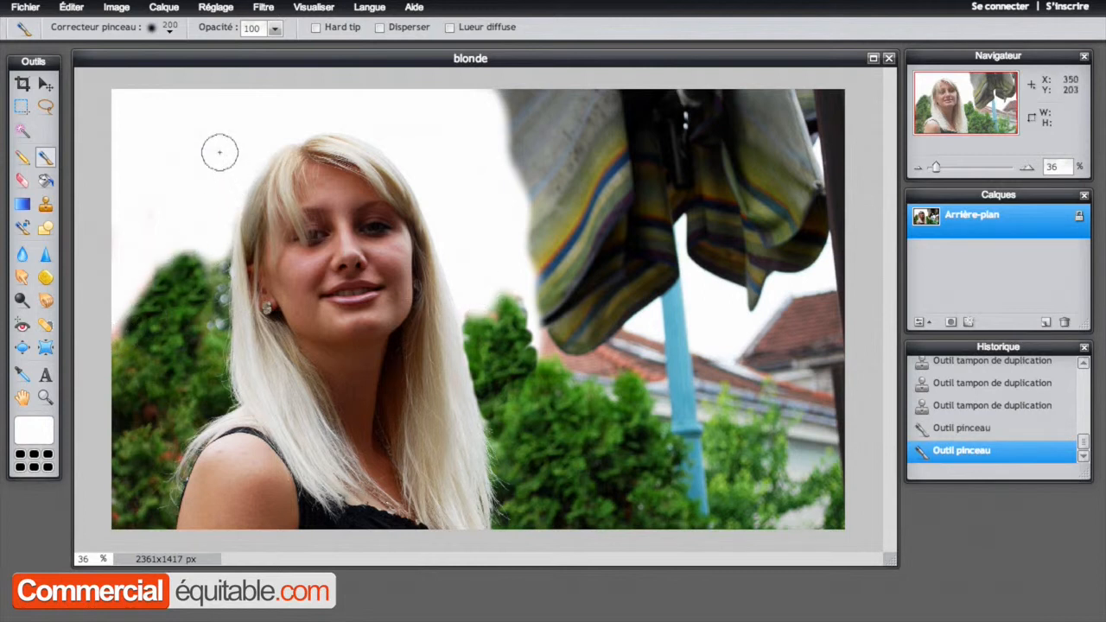
Lower the brush opacity to 44 and fade the top of the bush on the former red wall side
{"action": "left_click", "coordinate": [273, 30]}
{"action": "left_click_drag", "start_coordinate": [273, 33], "coordinate": [251, 54]}
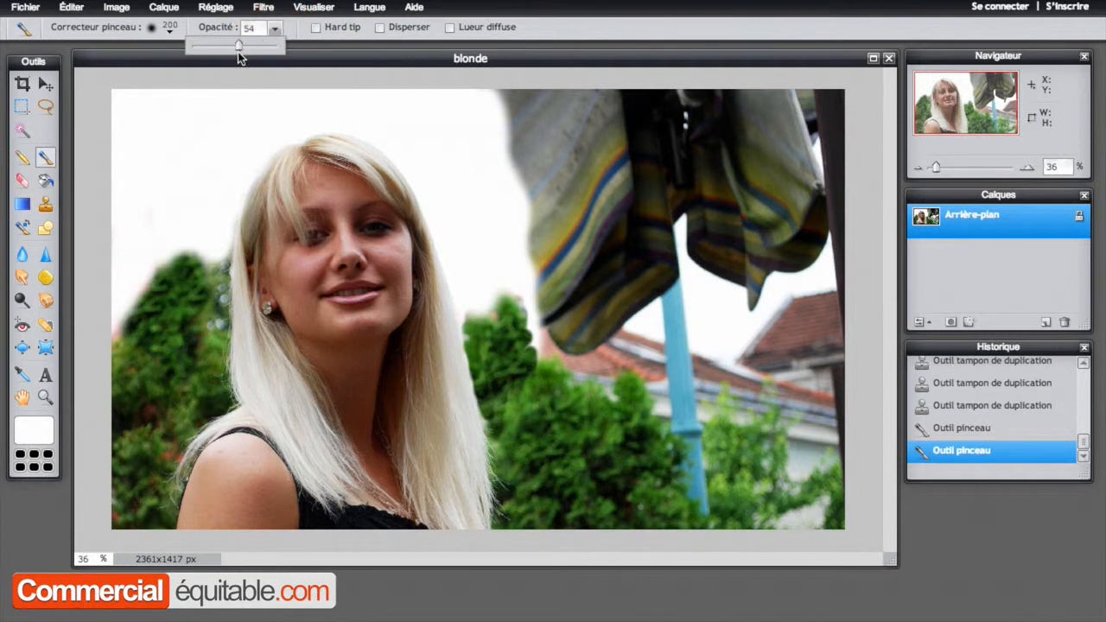
{"action": "left_click", "coordinate": [198, 241]}
{"action": "mouse_move", "coordinate": [183, 261]}
{"action": "left_mouse_down"}
{"action": "mouse_move", "coordinate": [212, 255]}
{"action": "mouse_move", "coordinate": [155, 285]}
{"action": "mouse_move", "coordinate": [115, 336]}
{"action": "left_mouse_up"}
{"action": "mouse_move", "coordinate": [147, 296]}
{"action": "left_mouse_down"}
{"action": "mouse_move", "coordinate": [177, 252]}
{"action": "mouse_move", "coordinate": [190, 256]}
{"action": "mouse_move", "coordinate": [198, 277]}
{"action": "mouse_move", "coordinate": [163, 315]}
{"action": "mouse_move", "coordinate": [192, 306]}
{"action": "mouse_move", "coordinate": [210, 266]}
{"action": "mouse_move", "coordinate": [163, 267]}
{"action": "mouse_move", "coordinate": [112, 315]}
{"action": "left_mouse_up"}
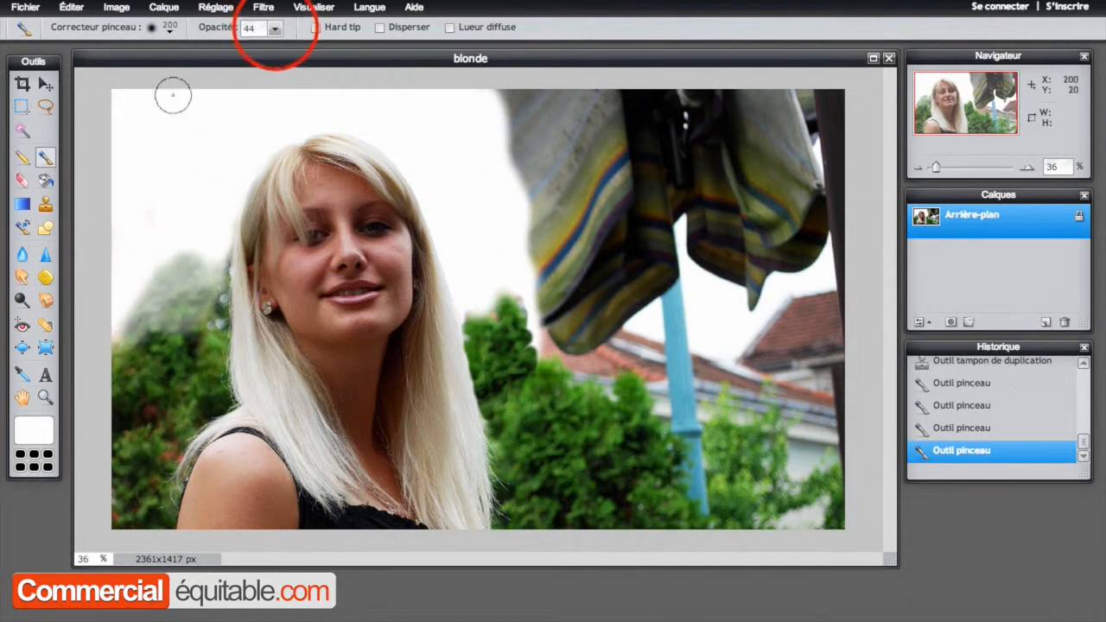
Reduce the brush opacity to 23 and soften the faded bush's upper edge beside the woman's hair
{"action": "left_click", "coordinate": [275, 28]}
{"action": "left_click_drag", "start_coordinate": [229, 48], "coordinate": [215, 47]}
{"action": "left_click_drag", "start_coordinate": [202, 256], "coordinate": [150, 279]}
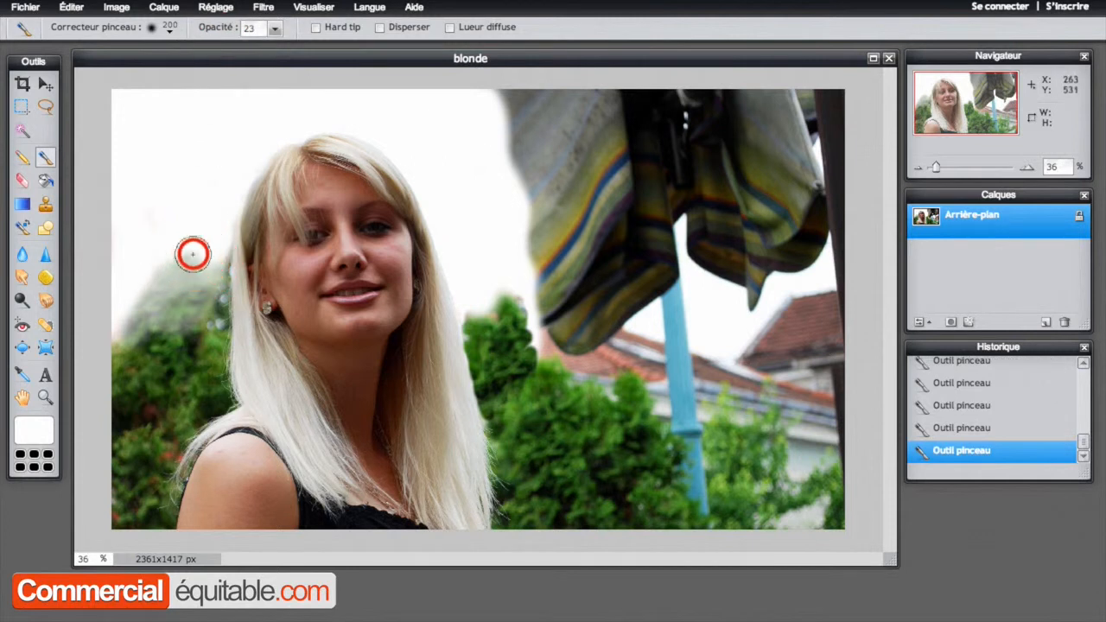
{"action": "mouse_move", "coordinate": [210, 258]}
{"action": "left_mouse_down"}
{"action": "mouse_move", "coordinate": [170, 261]}
{"action": "mouse_move", "coordinate": [162, 281]}
{"action": "mouse_move", "coordinate": [198, 242]}
{"action": "mouse_move", "coordinate": [134, 283]}
{"action": "mouse_move", "coordinate": [167, 284]}
{"action": "mouse_move", "coordinate": [138, 299]}
{"action": "mouse_move", "coordinate": [189, 282]}
{"action": "left_mouse_up"}
{"action": "left_click", "coordinate": [200, 252]}
Fade the top and outer edge of the cloned shrub between the hair and the parasol with repeated translucent brush dabs
{"action": "mouse_move", "coordinate": [491, 293]}
{"action": "left_mouse_down"}
{"action": "mouse_move", "coordinate": [515, 298]}
{"action": "mouse_move", "coordinate": [511, 289]}
{"action": "mouse_move", "coordinate": [480, 309]}
{"action": "left_mouse_up"}
{"action": "left_click", "coordinate": [477, 318]}
{"action": "left_click", "coordinate": [467, 322]}
{"action": "left_click", "coordinate": [513, 301]}
{"action": "left_click", "coordinate": [513, 306]}
{"action": "left_click", "coordinate": [514, 306]}
{"action": "left_click", "coordinate": [513, 301]}
{"action": "left_click", "coordinate": [530, 336]}
{"action": "left_click", "coordinate": [513, 303]}
{"action": "left_click", "coordinate": [531, 337]}
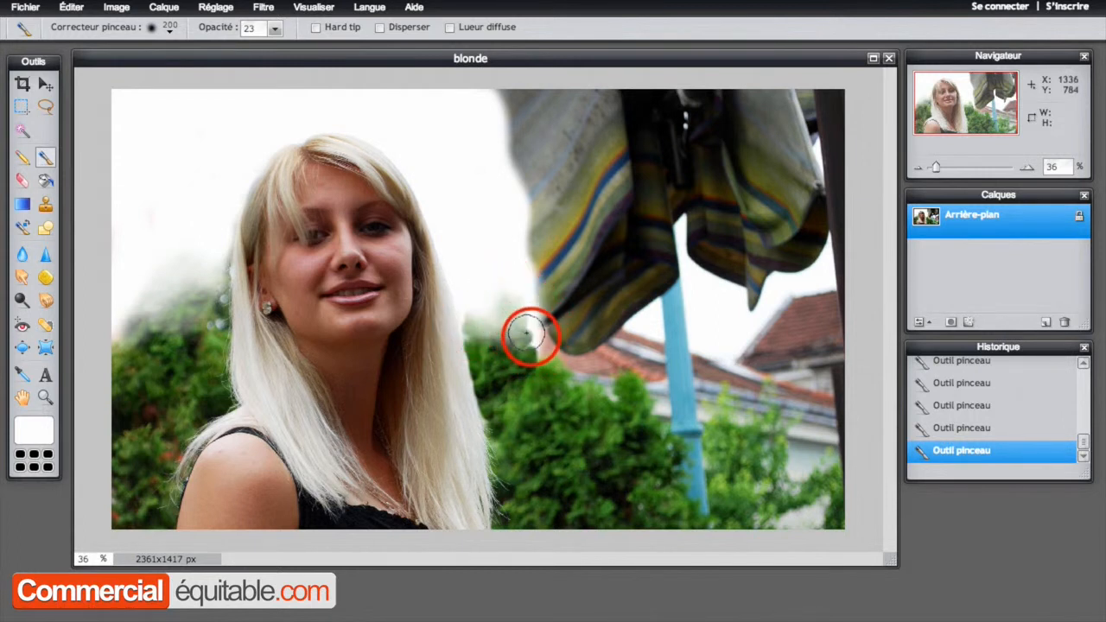
{"action": "left_click", "coordinate": [509, 295]}
{"action": "left_click", "coordinate": [481, 319]}
{"action": "left_click", "coordinate": [486, 317]}
{"action": "left_click", "coordinate": [538, 311]}
{"action": "left_click", "coordinate": [533, 313]}
{"action": "mouse_move", "coordinate": [531, 334]}
{"action": "left_mouse_down"}
{"action": "mouse_move", "coordinate": [500, 351]}
{"action": "mouse_move", "coordinate": [481, 333]}
{"action": "mouse_move", "coordinate": [501, 359]}
{"action": "mouse_move", "coordinate": [528, 345]}
{"action": "left_mouse_up"}
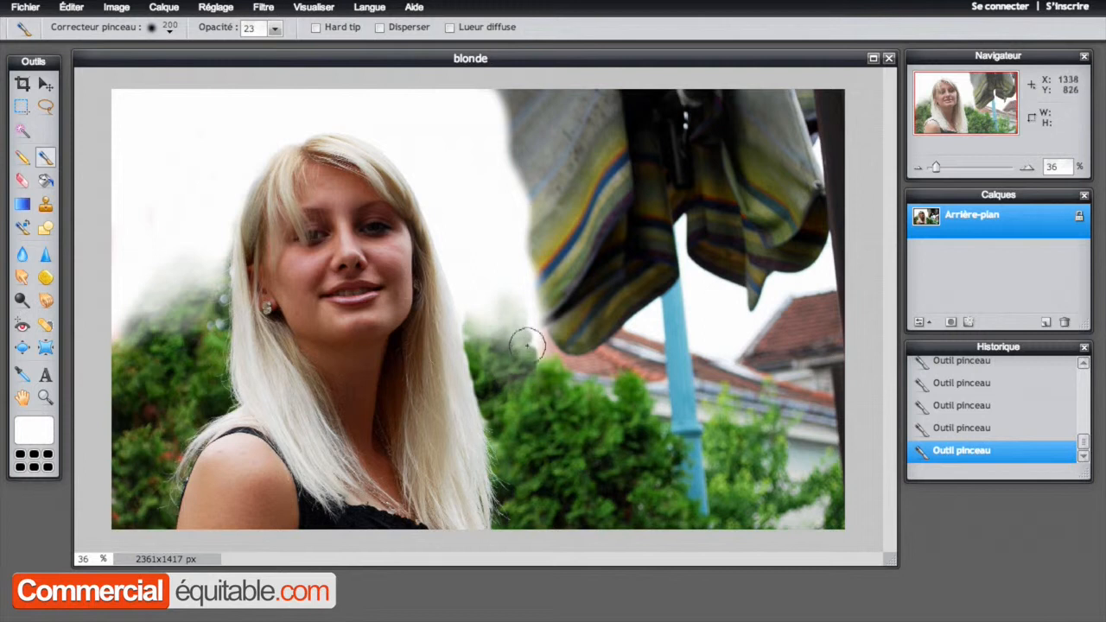
Blend the upper edge of the bush opposite the parasol further into the sky with the translucent brush
{"action": "left_click", "coordinate": [217, 253]}
{"action": "left_click", "coordinate": [219, 257]}
{"action": "left_click_drag", "start_coordinate": [183, 274], "coordinate": [129, 317]}
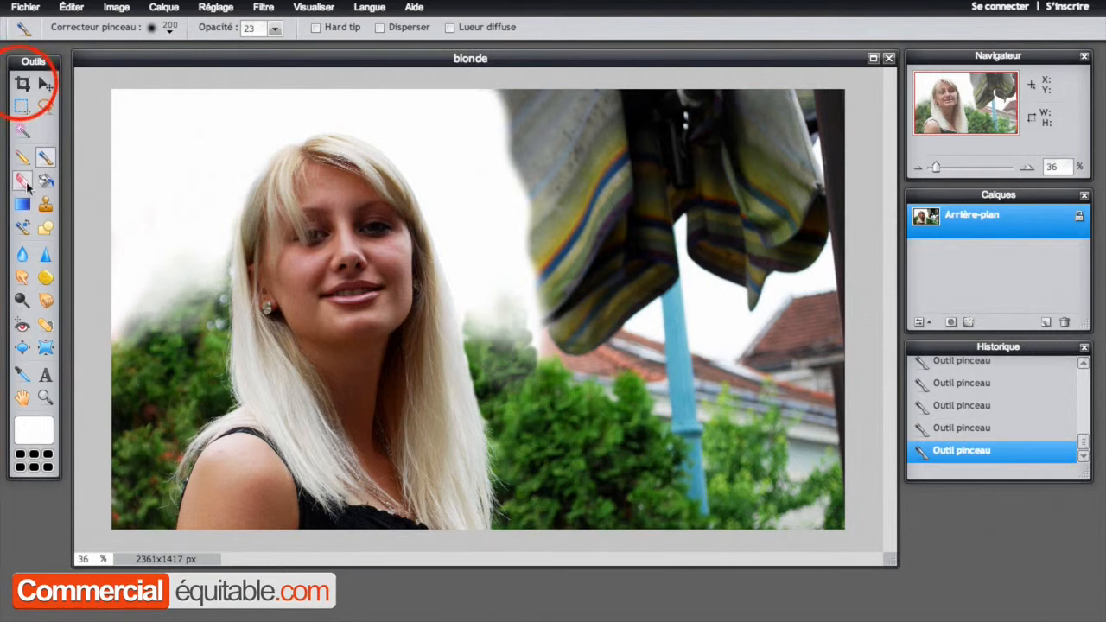
Crop the photo to a portrait frame of about 1052 x 1380 px around the woman, excluding most of the parasol
{"action": "left_click", "coordinate": [23, 83]}
{"action": "left_click_drag", "start_coordinate": [105, 83], "coordinate": [132, 107]}
{"action": "left_click_drag", "start_coordinate": [153, 151], "coordinate": [538, 528]}
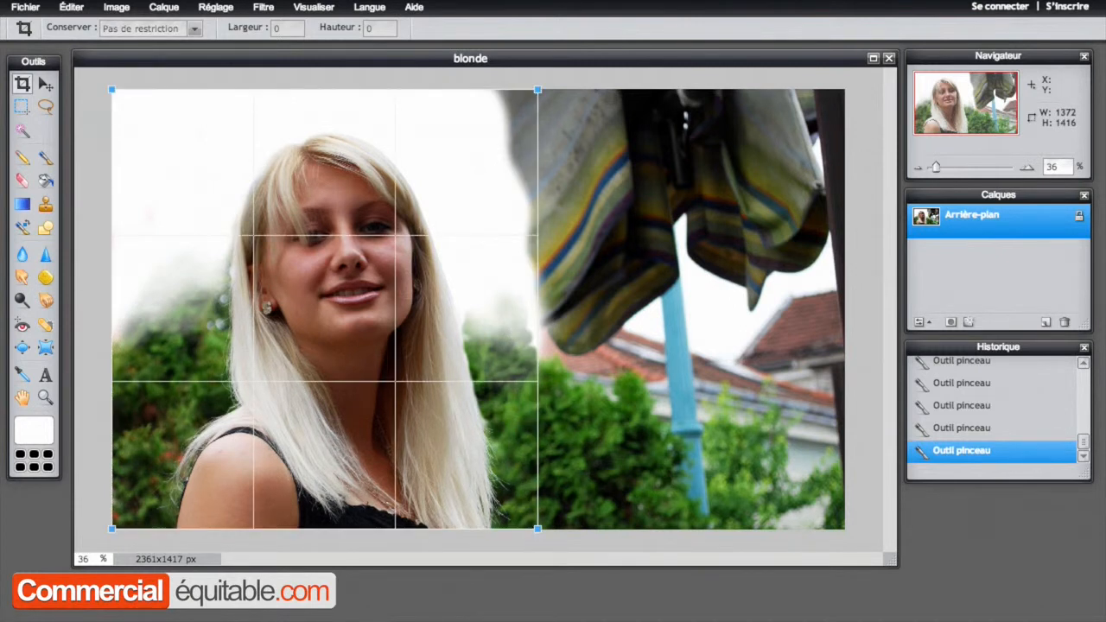
{"action": "left_click_drag", "start_coordinate": [111, 90], "coordinate": [183, 87]}
{"action": "left_click_drag", "start_coordinate": [539, 529], "coordinate": [509, 518]}
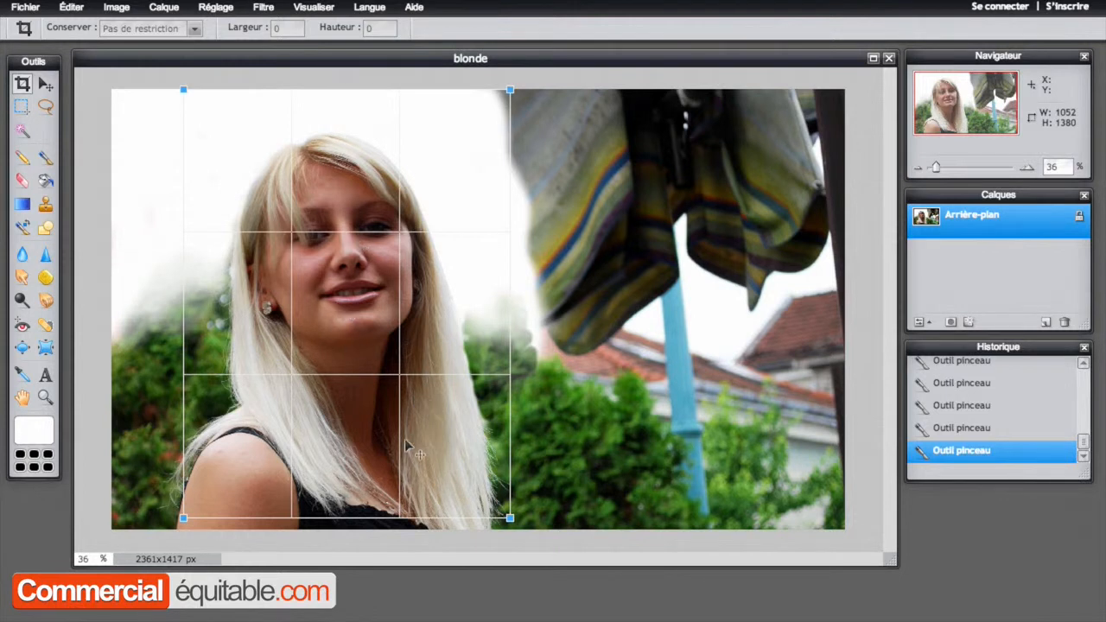
{"action": "left_click", "coordinate": [320, 288]}
{"action": "left_click_drag", "start_coordinate": [317, 285], "coordinate": [323, 286]}
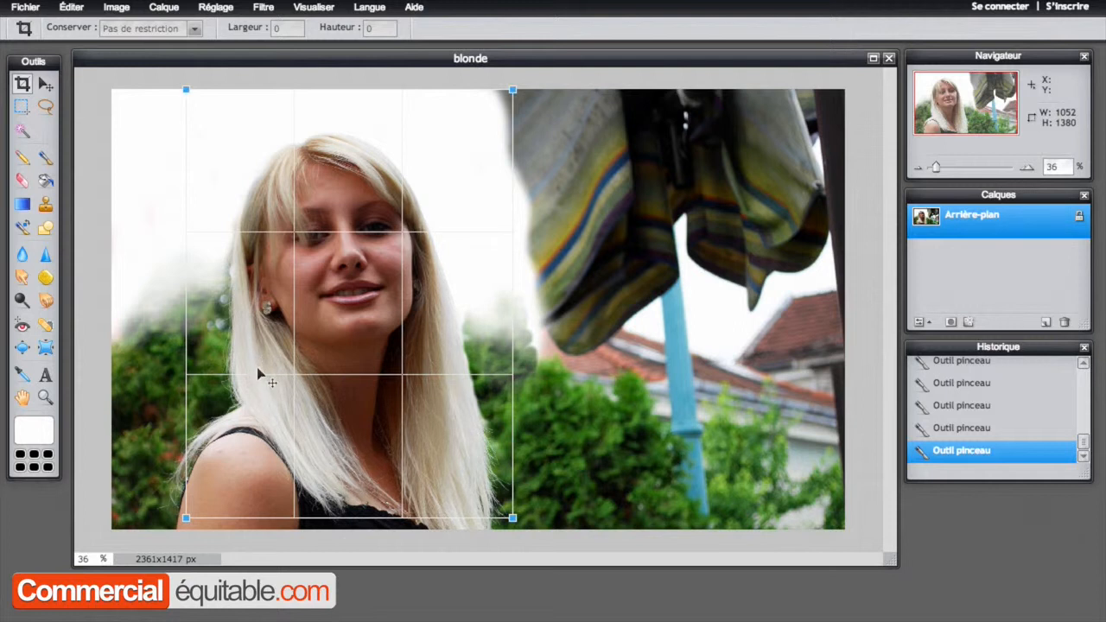
{"action": "double_click", "coordinate": [321, 238]}
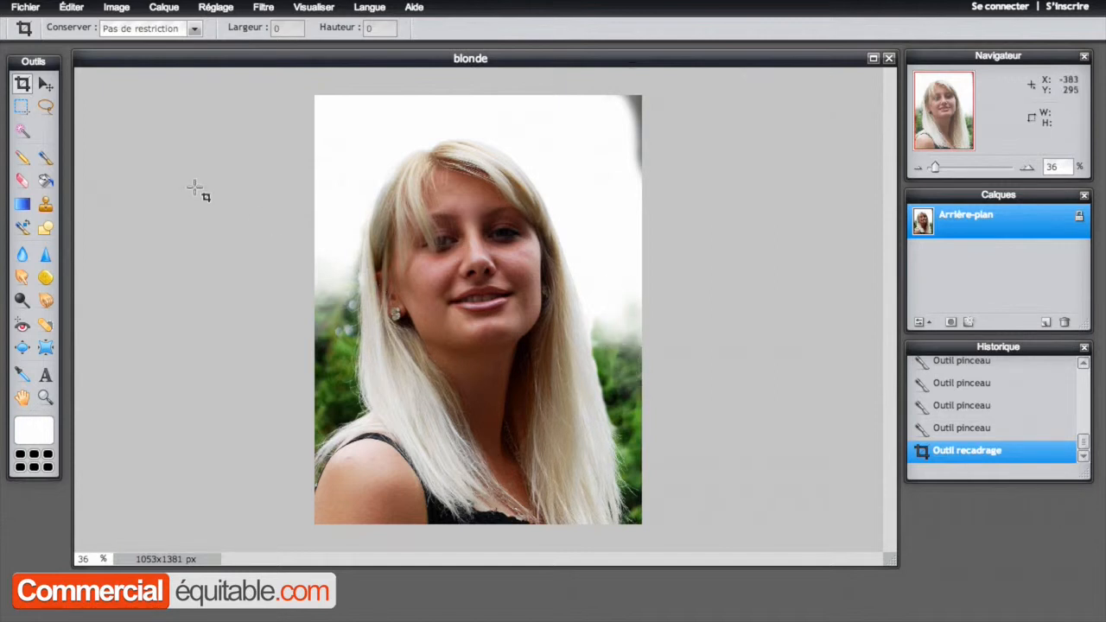
Paint out the remaining piece of parasol in the cropped photo's upper corner, with the brush opacity set to 100
{"action": "left_click", "coordinate": [45, 157]}
{"action": "mouse_move", "coordinate": [679, 79]}
{"action": "left_mouse_down"}
{"action": "mouse_move", "coordinate": [632, 95]}
{"action": "mouse_move", "coordinate": [636, 151]}
{"action": "mouse_move", "coordinate": [637, 109]}
{"action": "left_mouse_up"}
{"action": "left_click", "coordinate": [274, 29]}
{"action": "left_click", "coordinate": [269, 48]}
{"action": "mouse_move", "coordinate": [638, 86]}
{"action": "left_mouse_down"}
{"action": "mouse_move", "coordinate": [608, 85]}
{"action": "mouse_move", "coordinate": [636, 124]}
{"action": "left_mouse_up"}
{"action": "mouse_move", "coordinate": [639, 171]}
{"action": "left_mouse_down"}
{"action": "mouse_move", "coordinate": [623, 128]}
{"action": "mouse_move", "coordinate": [633, 135]}
{"action": "left_mouse_up"}
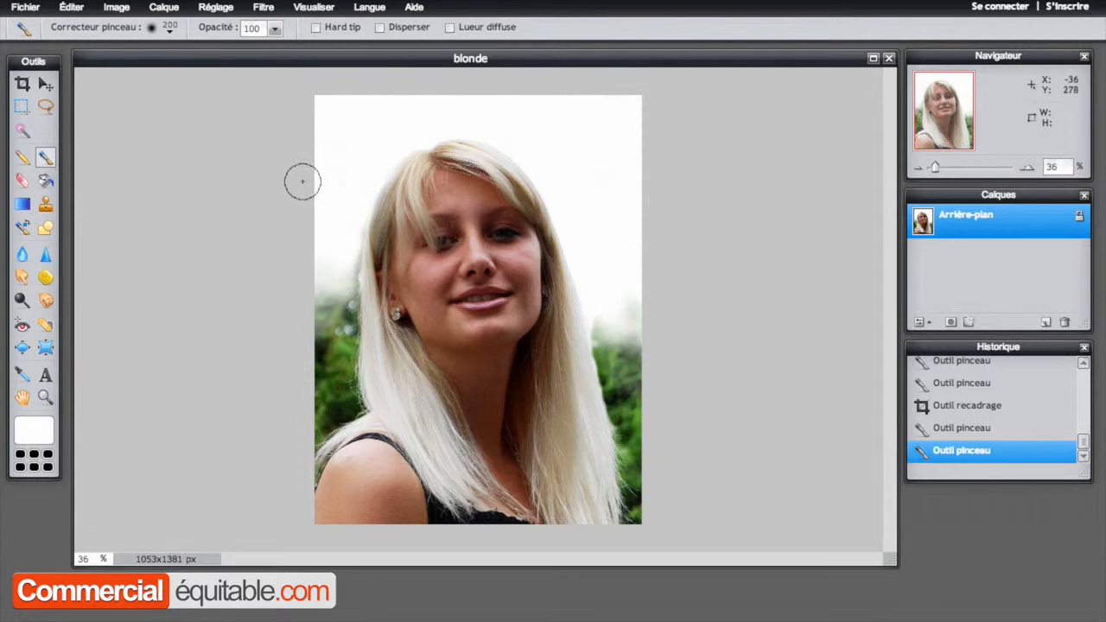
Adjust the photo's input levels with the black point at 6 and the midtones at 0.77
{"action": "left_click", "coordinate": [215, 8]}
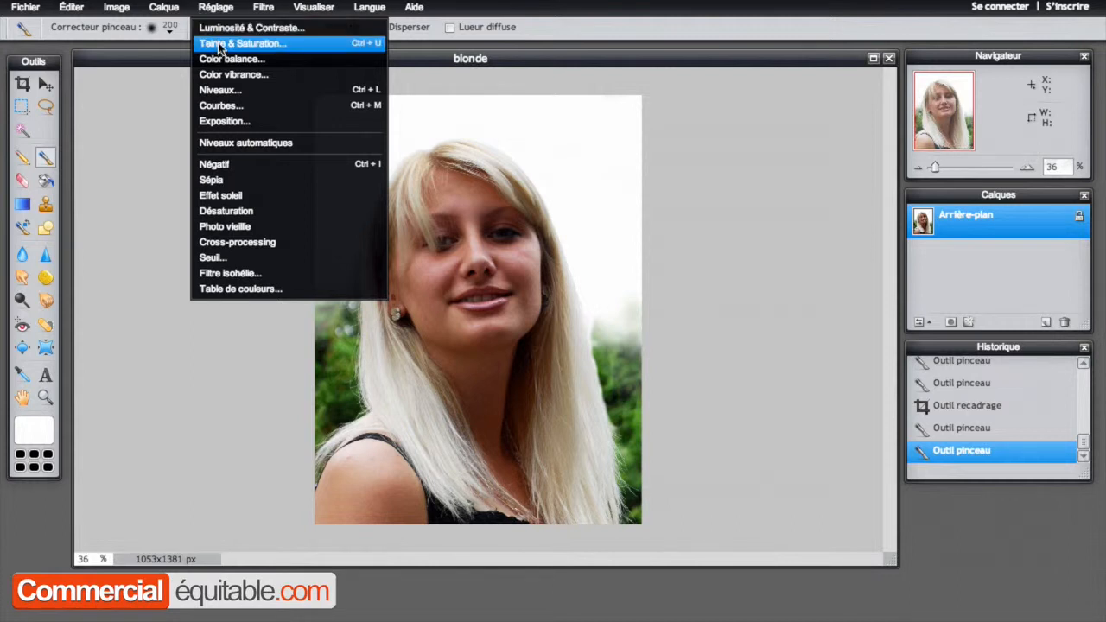
{"action": "left_click", "coordinate": [220, 95]}
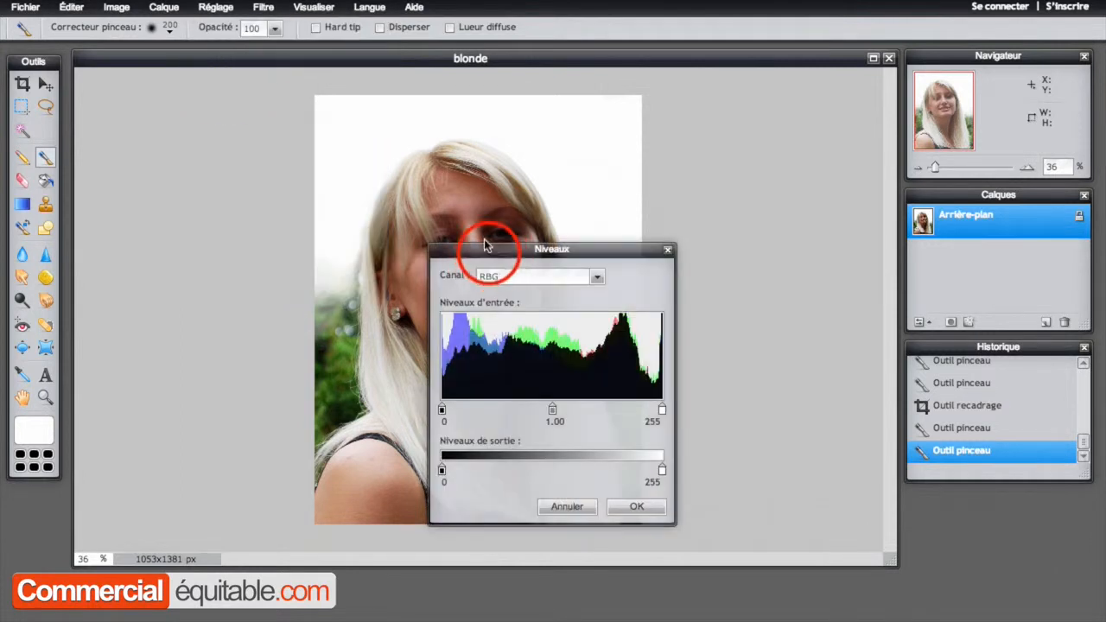
{"action": "left_click_drag", "start_coordinate": [485, 246], "coordinate": [702, 140]}
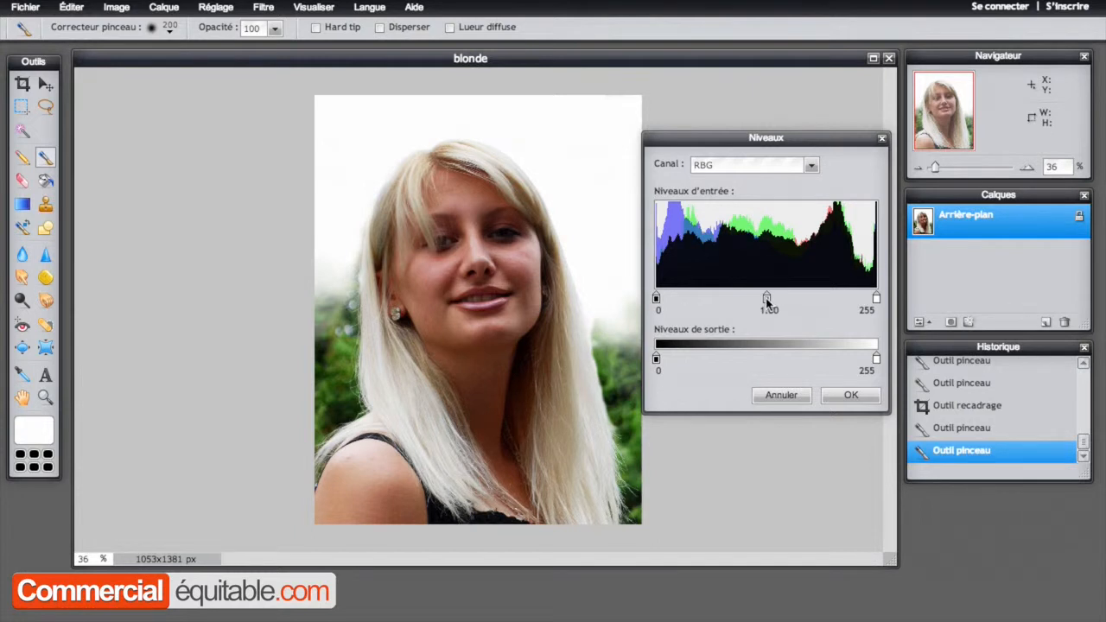
{"action": "left_click_drag", "start_coordinate": [766, 299], "coordinate": [752, 306]}
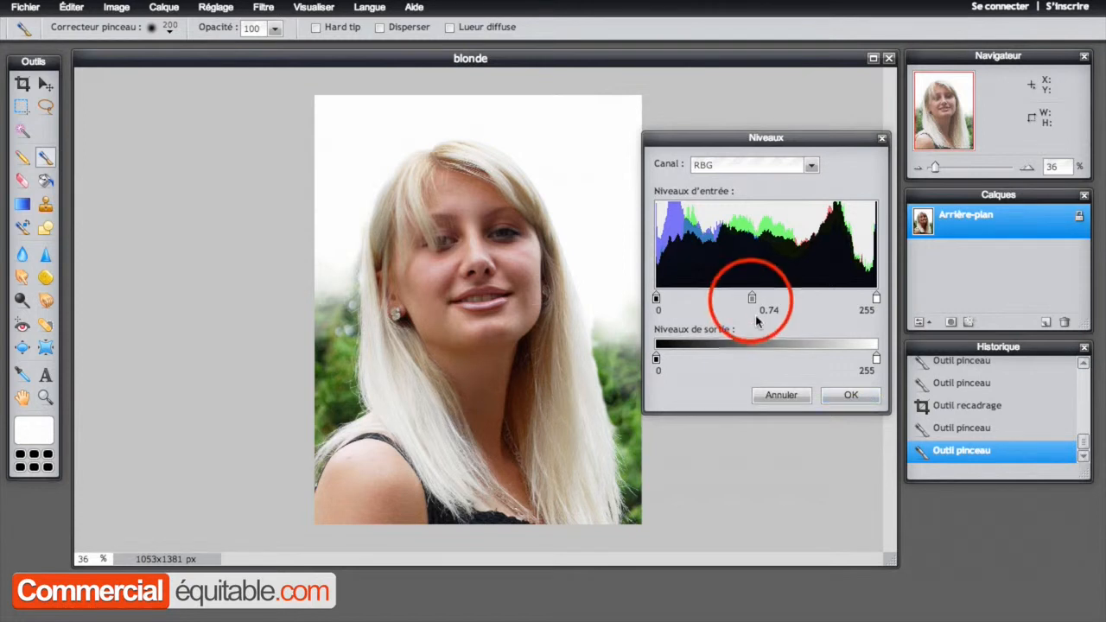
{"action": "mouse_move", "coordinate": [750, 298]}
{"action": "left_mouse_down"}
{"action": "mouse_move", "coordinate": [693, 316]}
{"action": "mouse_move", "coordinate": [749, 312]}
{"action": "left_mouse_up"}
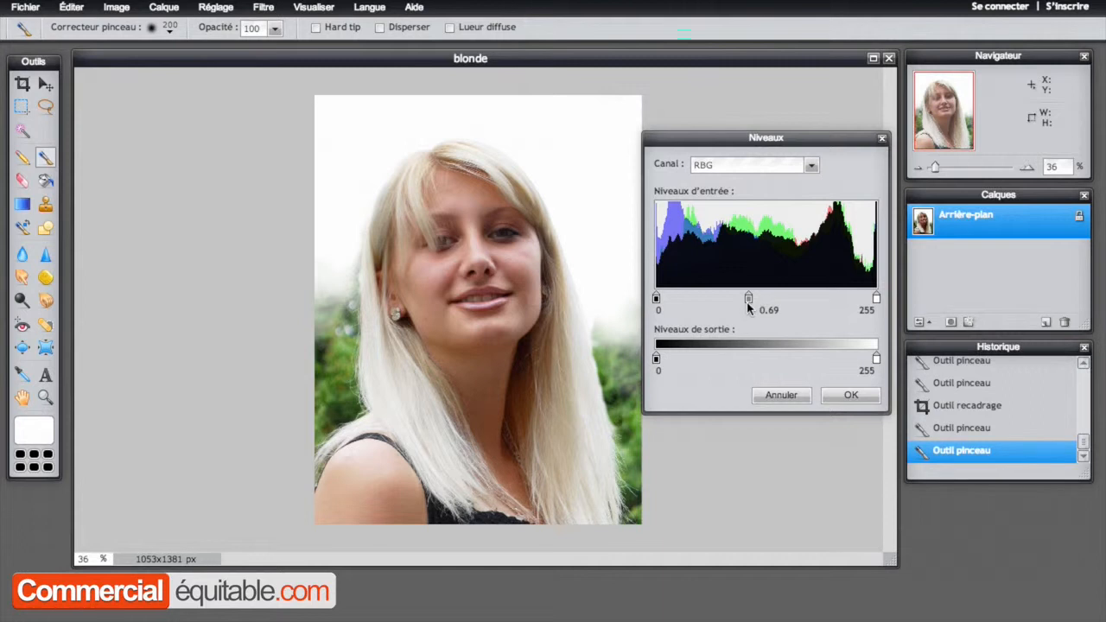
{"action": "left_click_drag", "start_coordinate": [748, 306], "coordinate": [752, 302]}
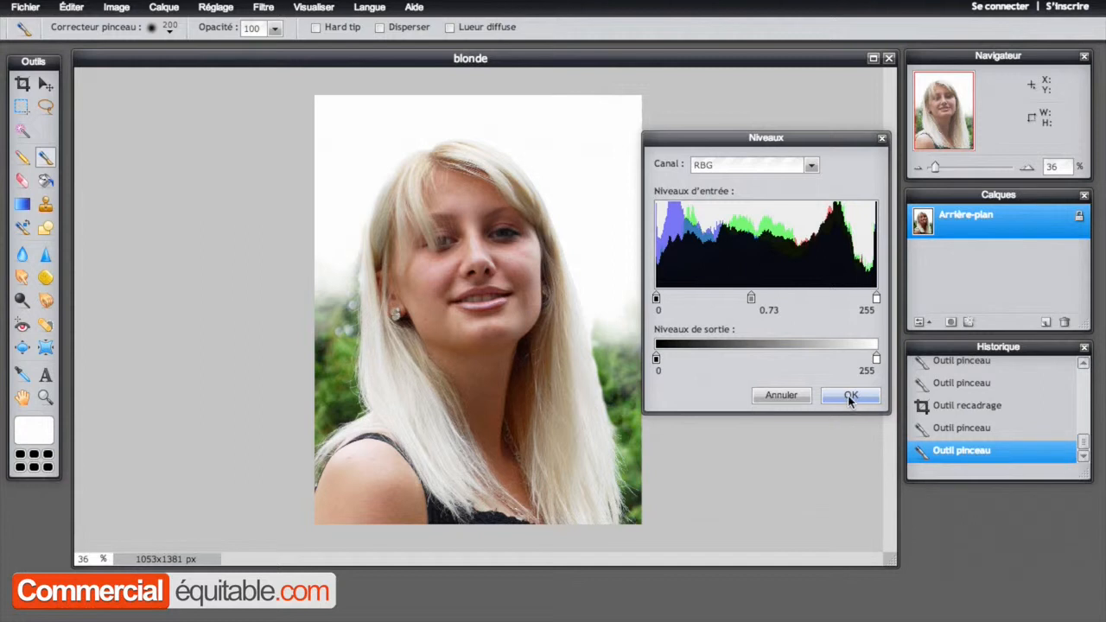
{"action": "left_click_drag", "start_coordinate": [750, 298], "coordinate": [754, 299]}
{"action": "left_click_drag", "start_coordinate": [656, 298], "coordinate": [661, 299]}
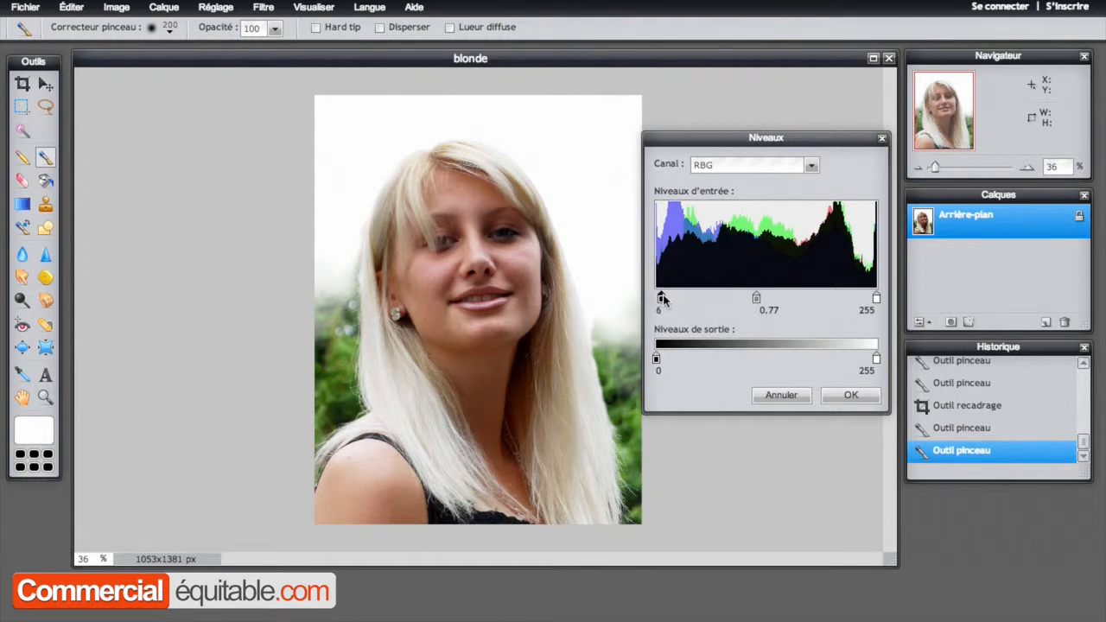
{"action": "left_click", "coordinate": [851, 395]}
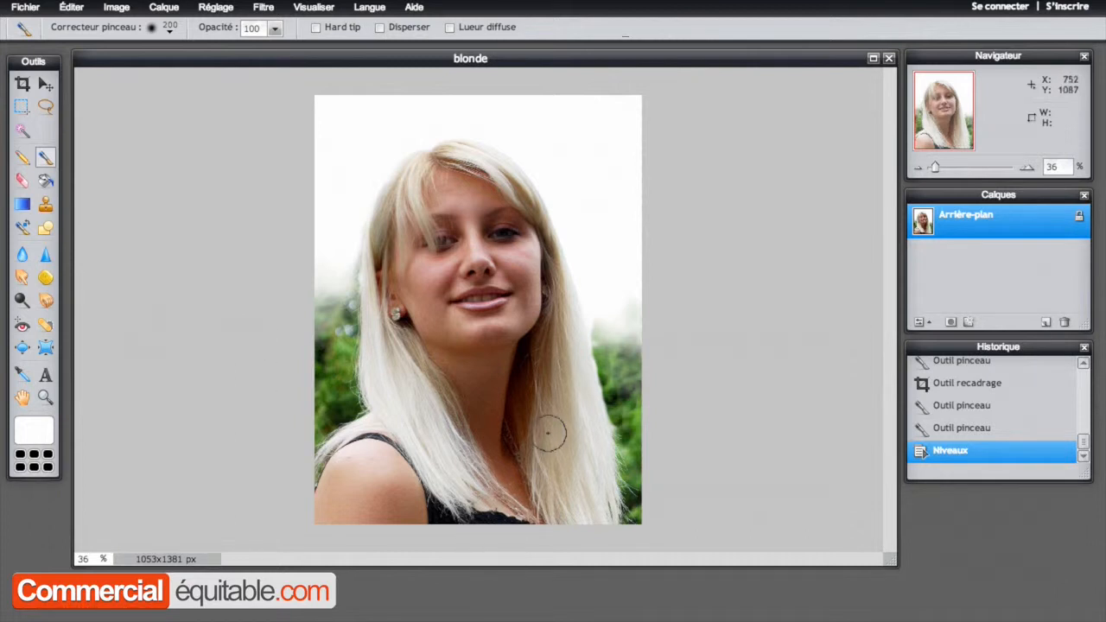
Activate the Dodge tool for retouching the woman's face and review its brush presets and tonal range choices
{"action": "left_click", "coordinate": [45, 396]}
{"action": "left_click", "coordinate": [502, 242]}
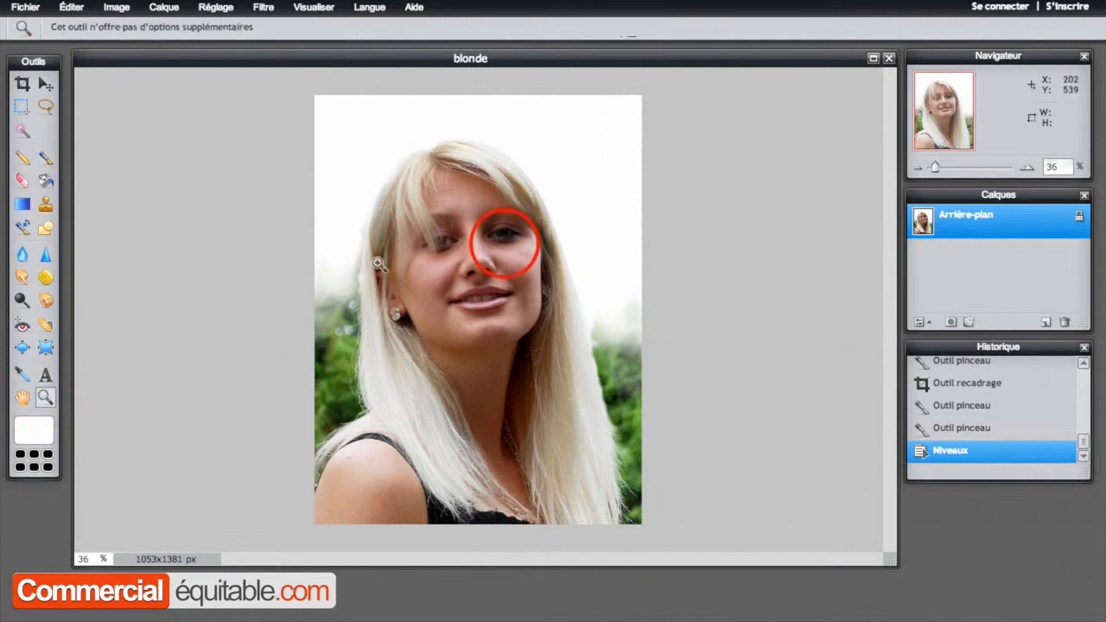
{"action": "left_click", "coordinate": [510, 223]}
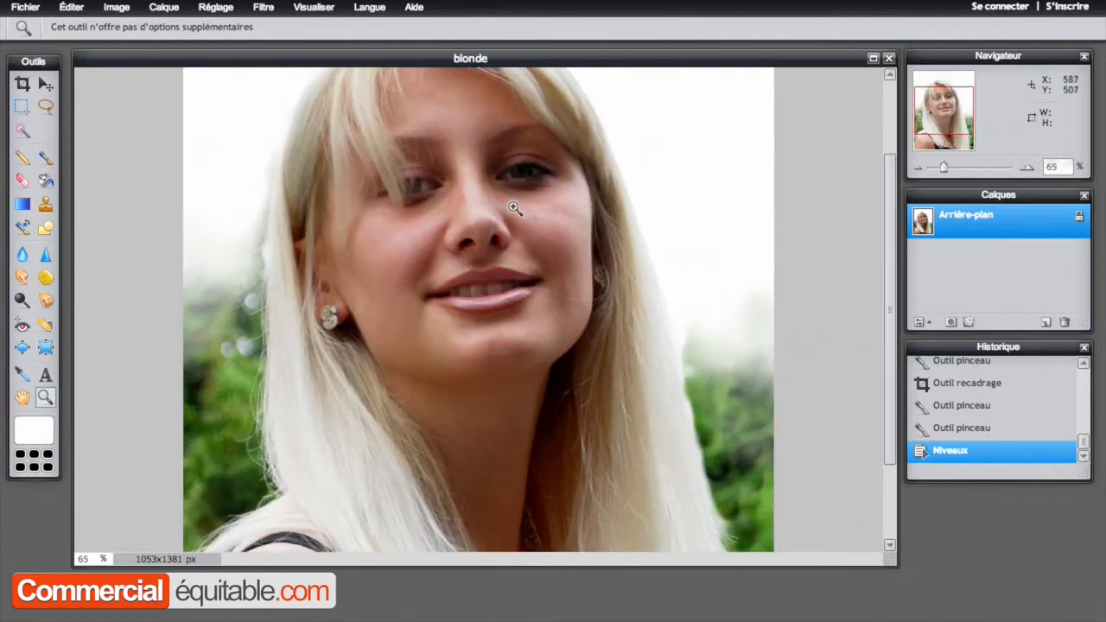
{"action": "left_click", "coordinate": [21, 303]}
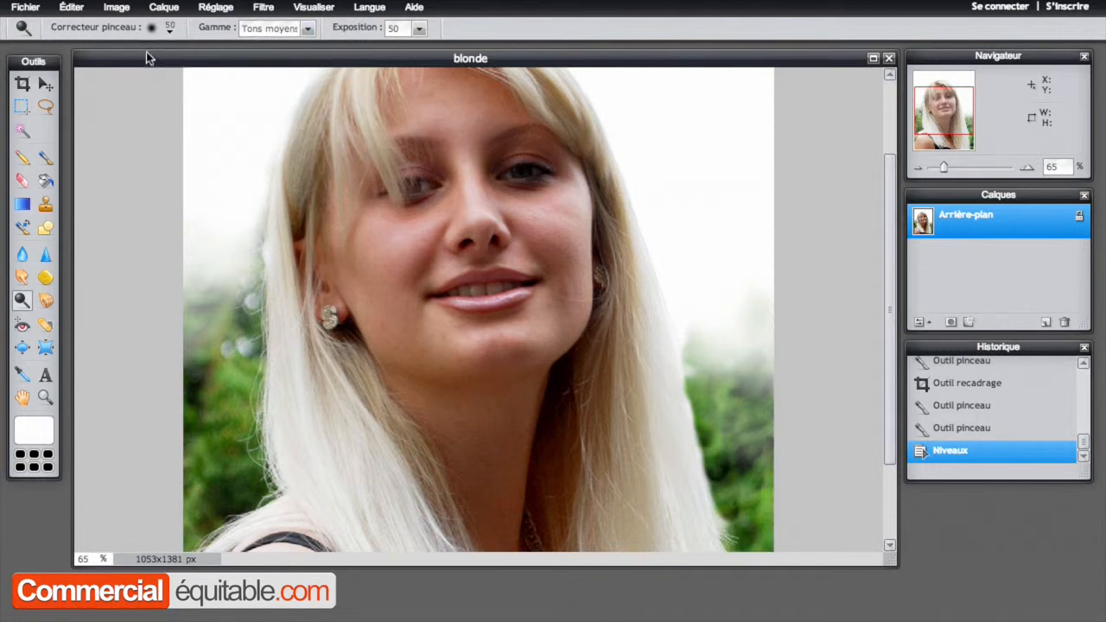
{"action": "left_click", "coordinate": [169, 31]}
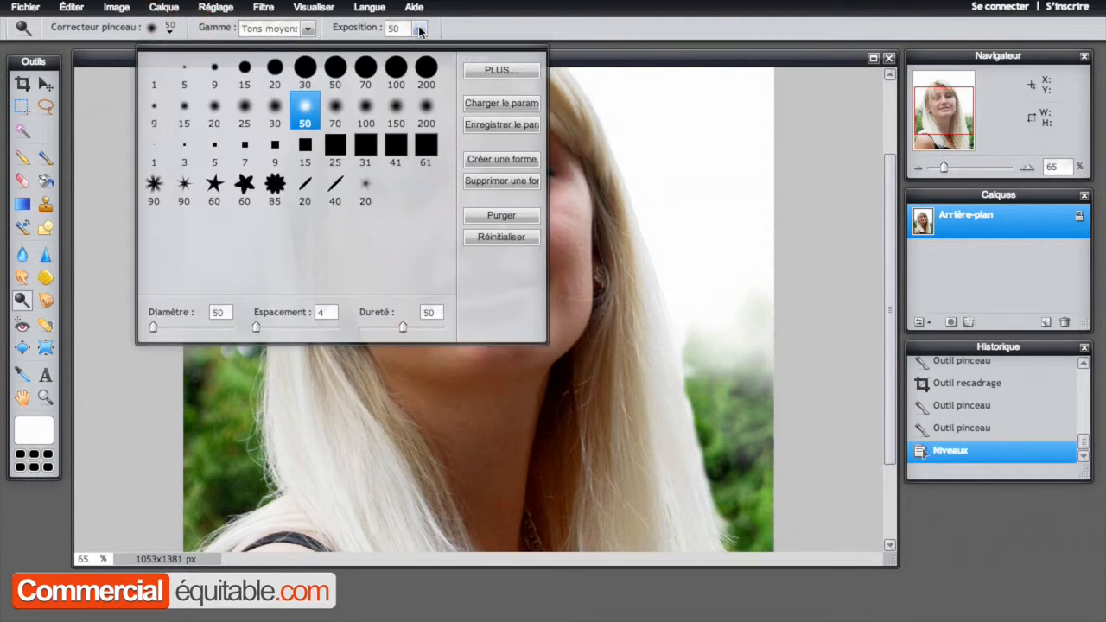
{"action": "left_click", "coordinate": [364, 33]}
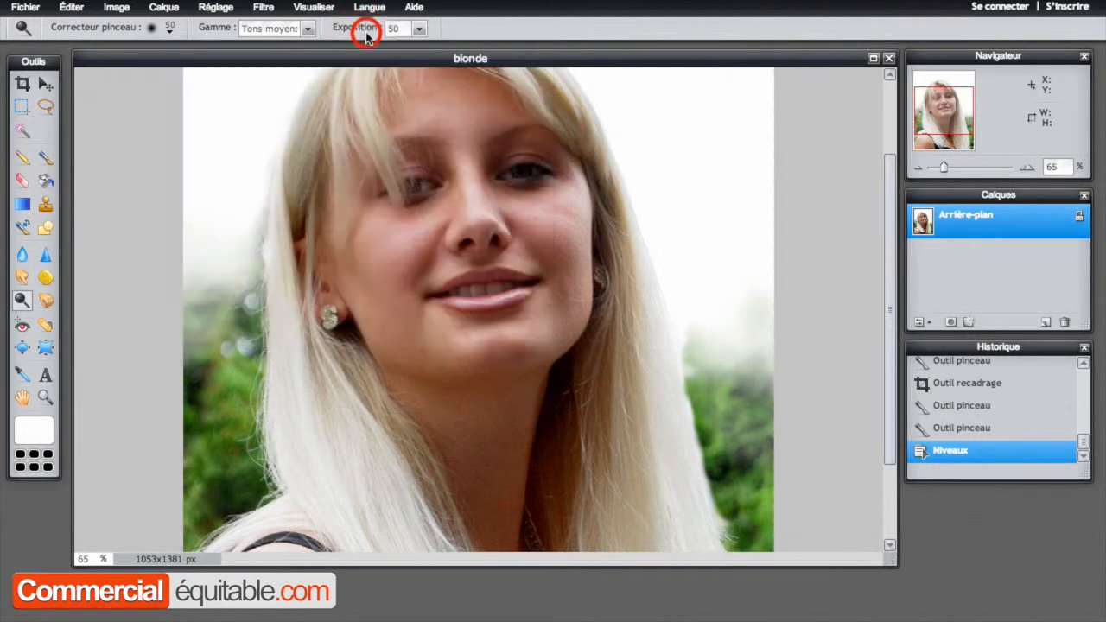
{"action": "left_click", "coordinate": [307, 29]}
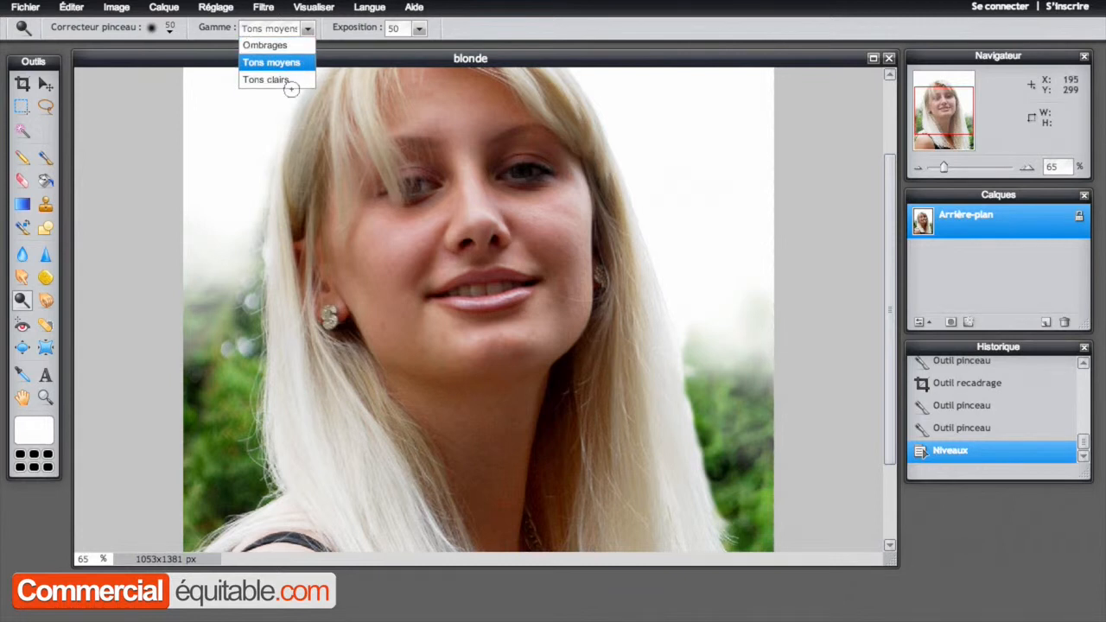
{"action": "left_click", "coordinate": [564, 35]}
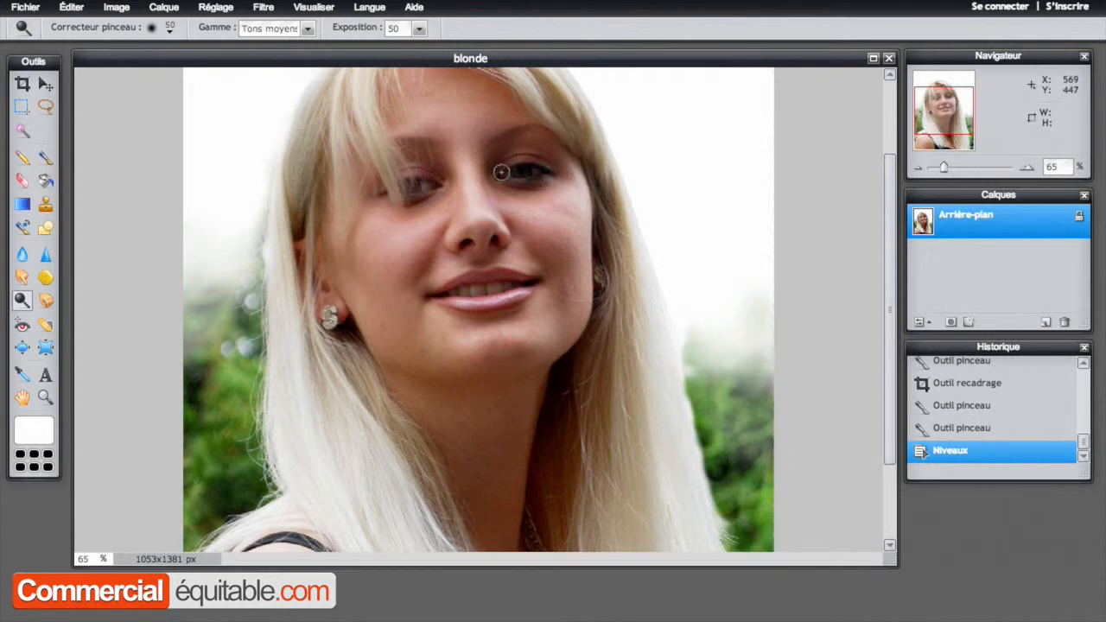
Try lightening the area around the uncovered eye with the Dodge range set to Ombrages, and undo it
{"action": "left_click", "coordinate": [284, 32]}
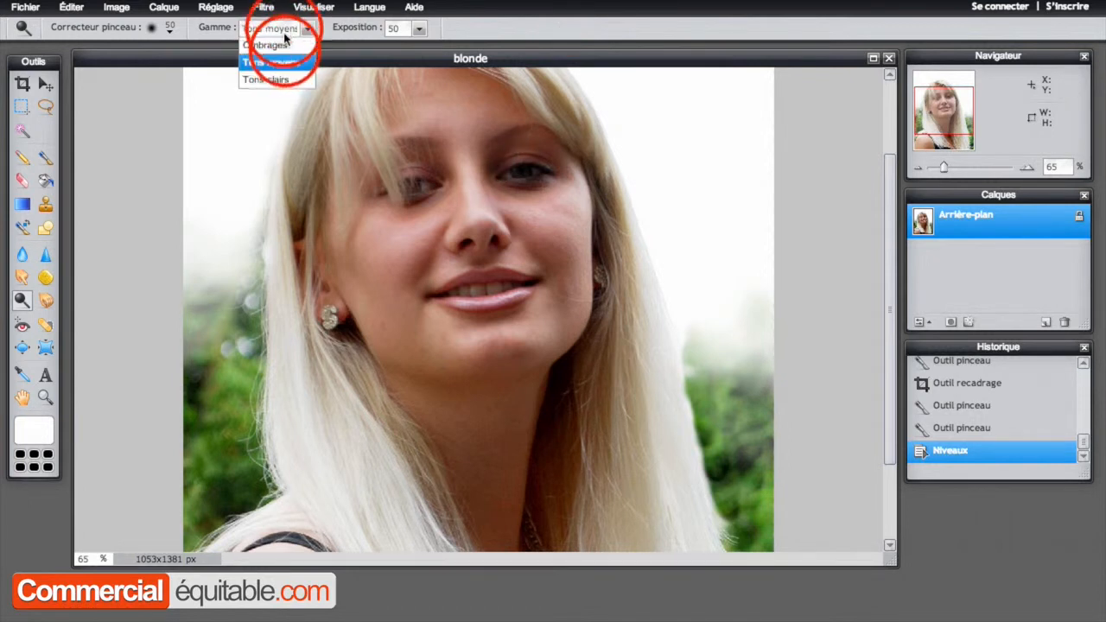
{"action": "left_click", "coordinate": [285, 49]}
{"action": "mouse_move", "coordinate": [500, 151]}
{"action": "left_mouse_down"}
{"action": "mouse_move", "coordinate": [515, 161]}
{"action": "mouse_move", "coordinate": [488, 142]}
{"action": "left_mouse_up"}
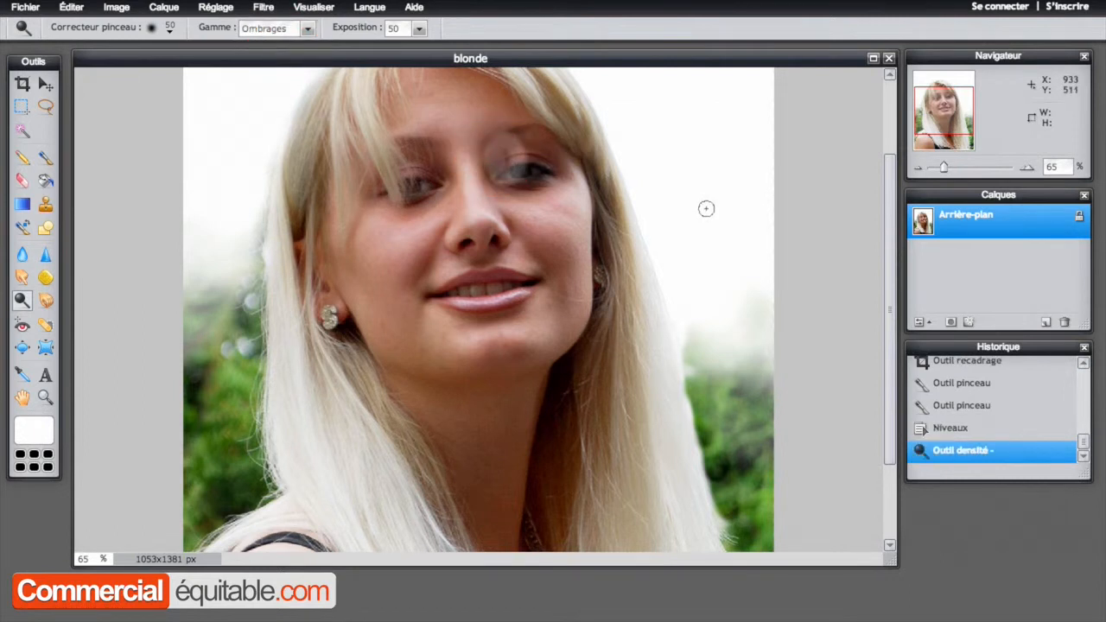
{"action": "left_click", "coordinate": [959, 431]}
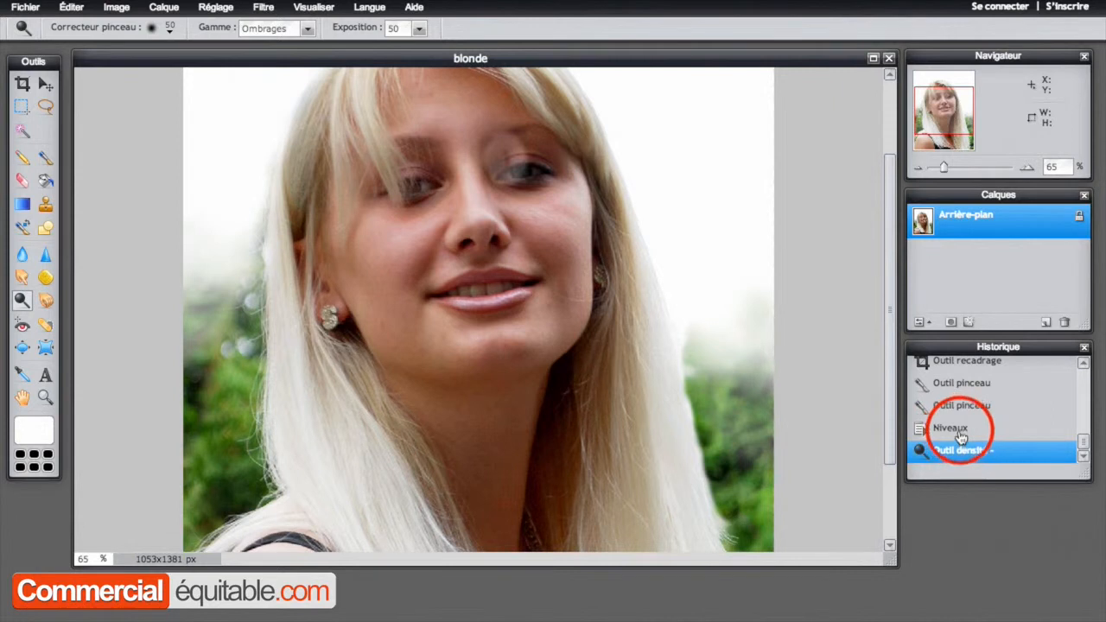
Lighten the area around the uncovered eye with the Dodge range set to Tons moyens, and compare it with the state before dodging
{"action": "left_click", "coordinate": [263, 29]}
{"action": "left_click", "coordinate": [264, 63]}
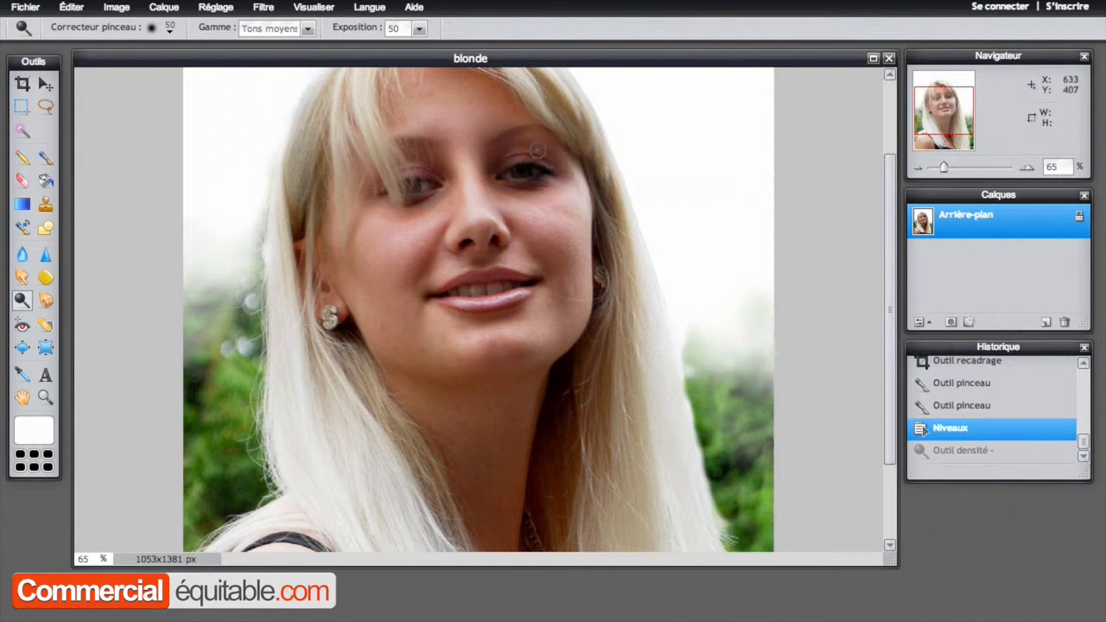
{"action": "mouse_move", "coordinate": [510, 188]}
{"action": "left_mouse_down"}
{"action": "mouse_move", "coordinate": [495, 162]}
{"action": "mouse_move", "coordinate": [507, 148]}
{"action": "mouse_move", "coordinate": [495, 174]}
{"action": "mouse_move", "coordinate": [557, 162]}
{"action": "left_mouse_up"}
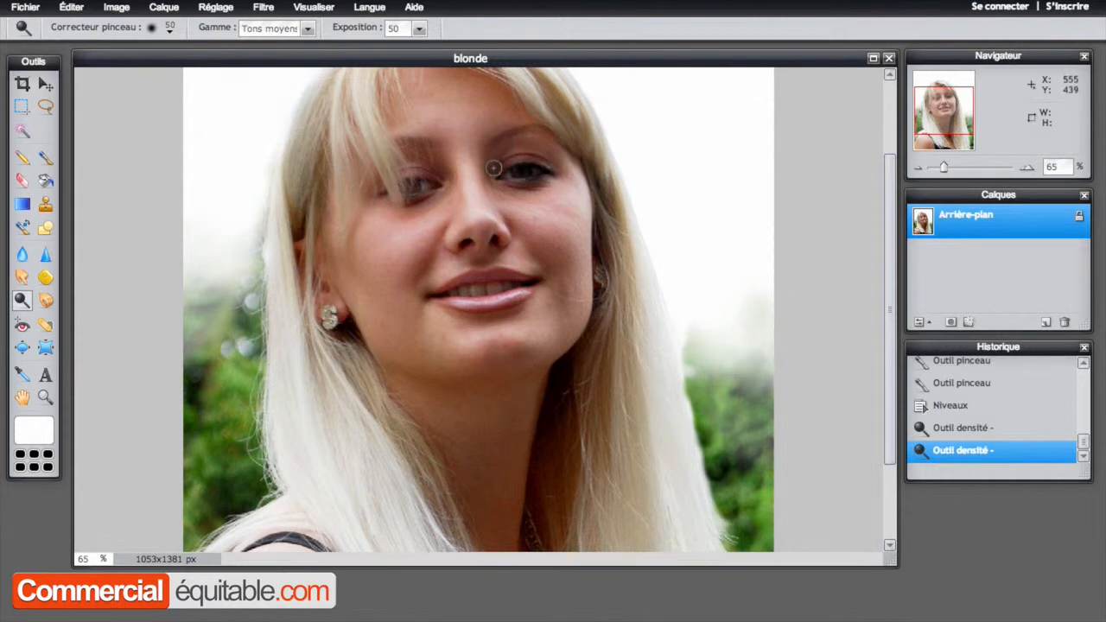
{"action": "left_click", "coordinate": [958, 386]}
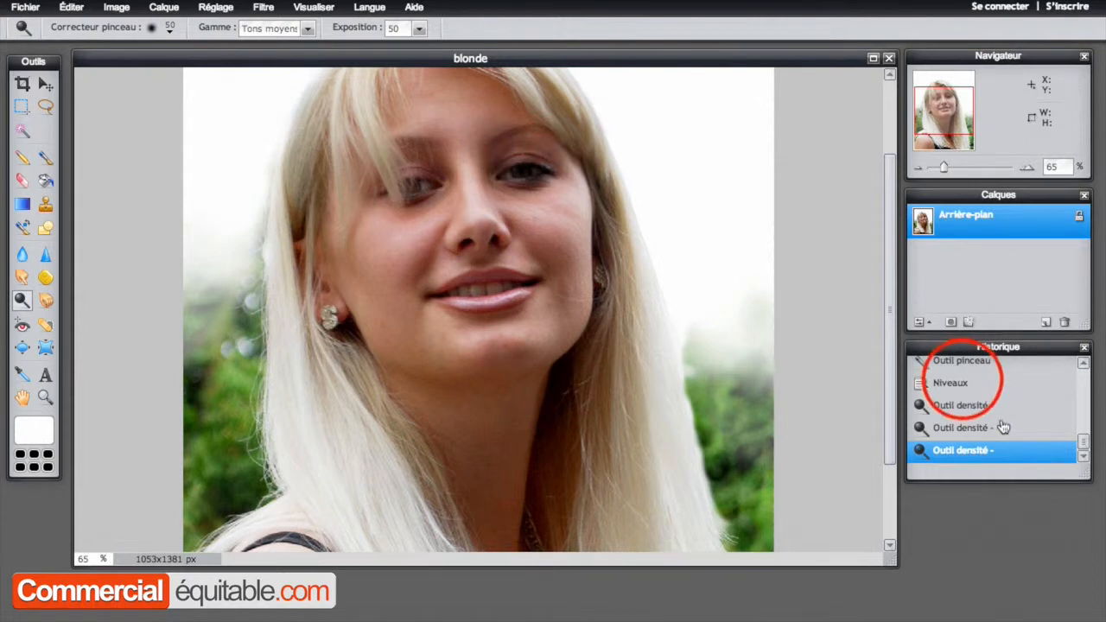
{"action": "left_click", "coordinate": [952, 453]}
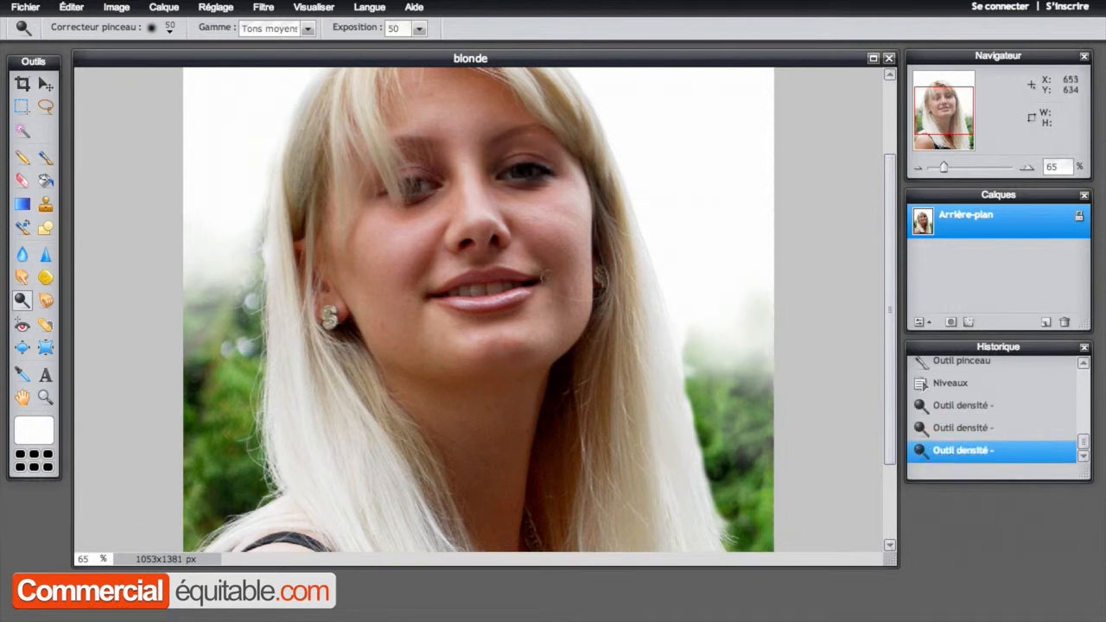
Lighten the eye partly hidden by the fringe with the Dodge tool, stepping back one stroke before redoing the dabs
{"action": "mouse_move", "coordinate": [415, 205]}
{"action": "left_mouse_down"}
{"action": "mouse_move", "coordinate": [446, 188]}
{"action": "mouse_move", "coordinate": [412, 214]}
{"action": "left_mouse_up"}
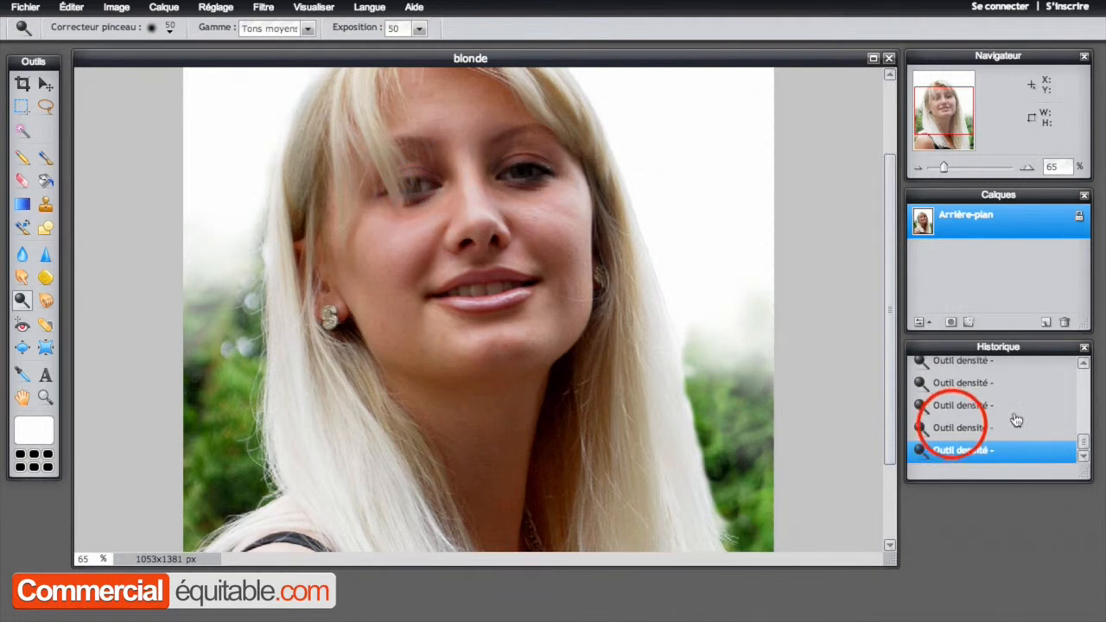
{"action": "left_click", "coordinate": [956, 427]}
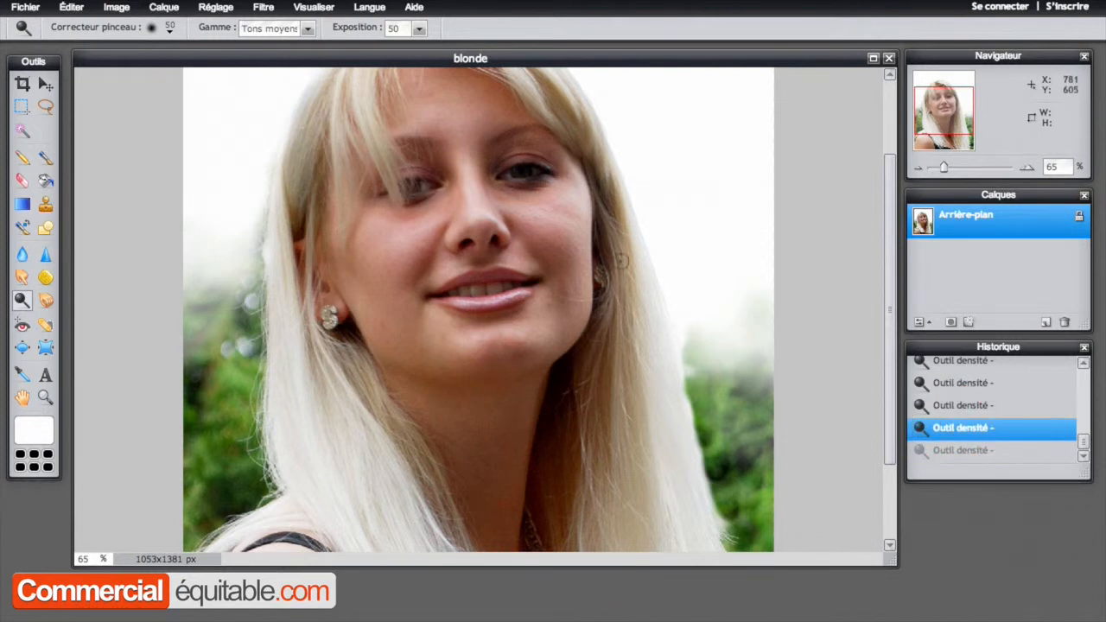
{"action": "left_click", "coordinate": [425, 199]}
{"action": "left_click", "coordinate": [437, 173]}
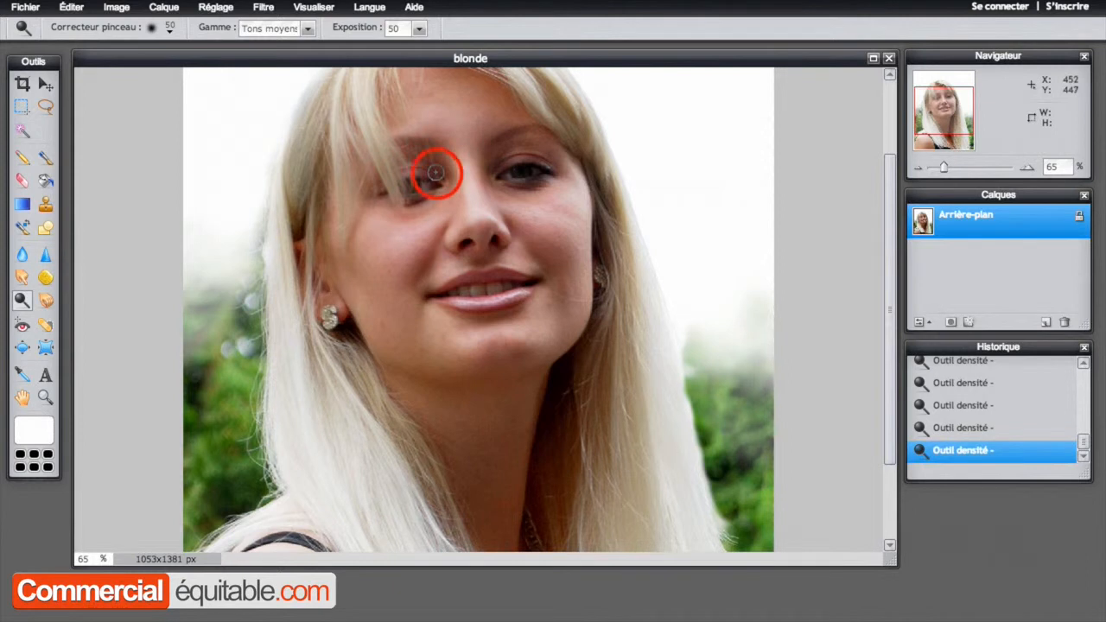
Brighten the iris and inner part of the uncovered eye with repeated Dodge dabs
{"action": "left_click", "coordinate": [524, 173]}
{"action": "left_click", "coordinate": [521, 172]}
{"action": "left_click", "coordinate": [523, 169]}
{"action": "left_click", "coordinate": [520, 171]}
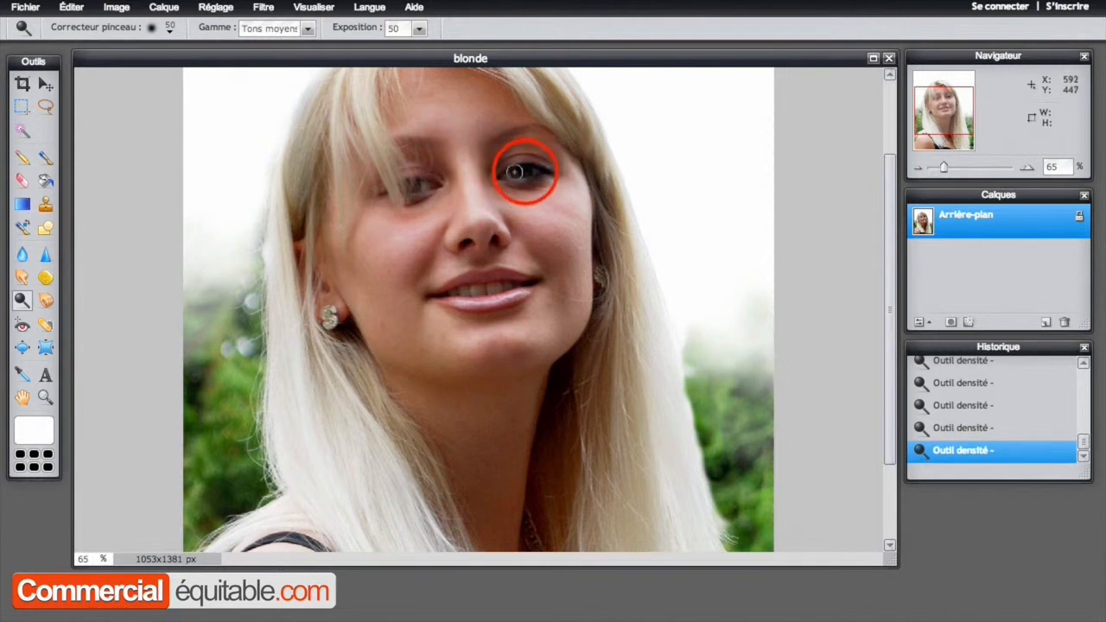
{"action": "left_click", "coordinate": [522, 169]}
{"action": "left_click", "coordinate": [522, 169]}
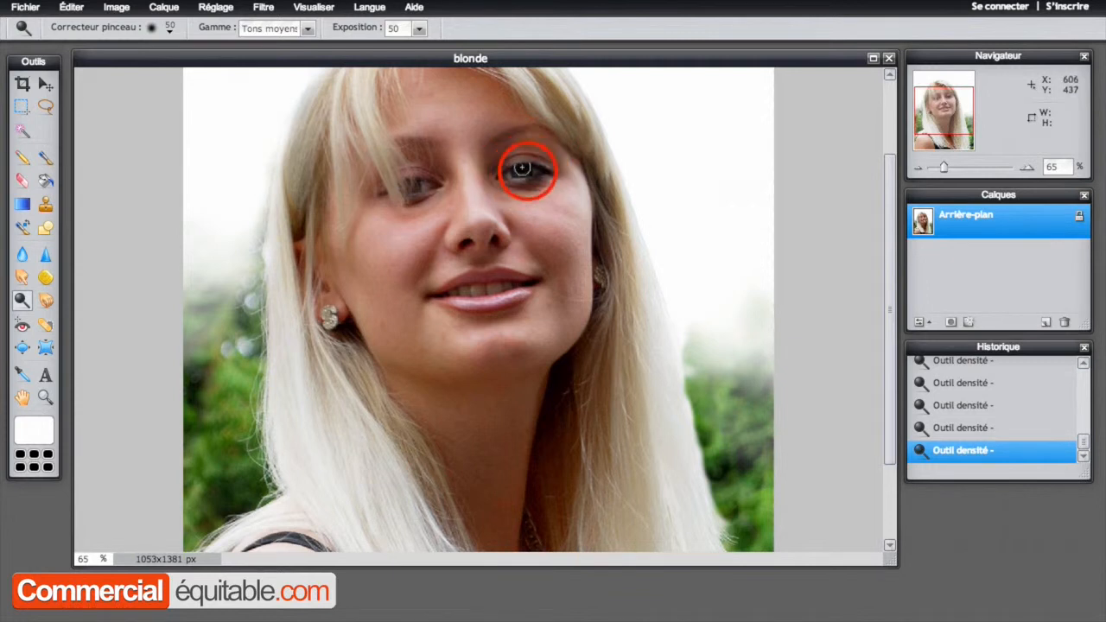
{"action": "left_click", "coordinate": [514, 171]}
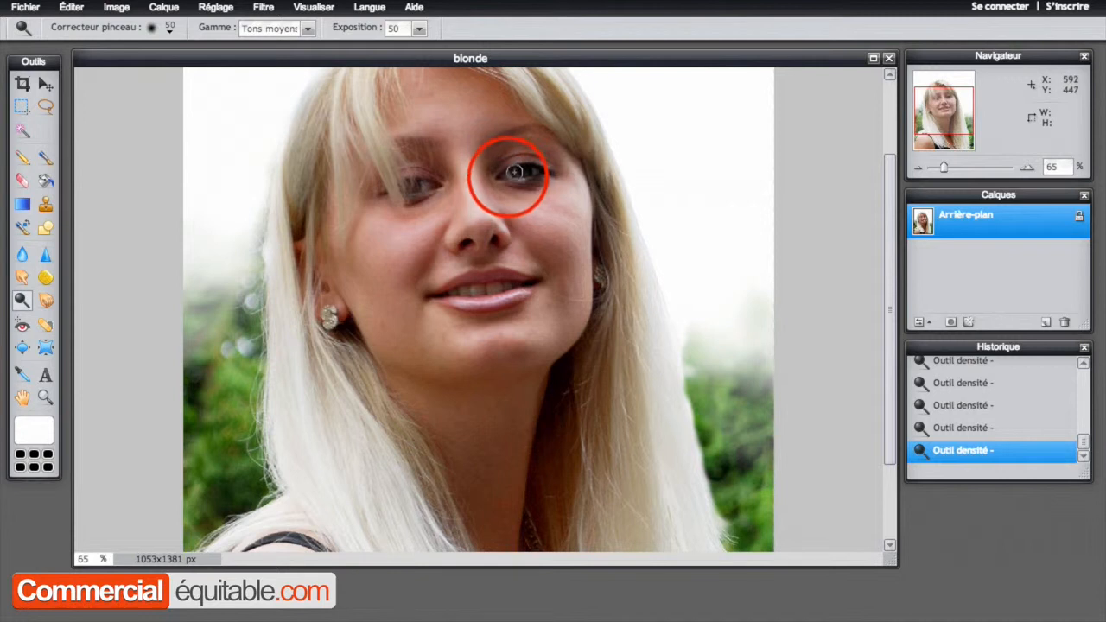
{"action": "left_click", "coordinate": [510, 173]}
{"action": "left_click", "coordinate": [522, 175]}
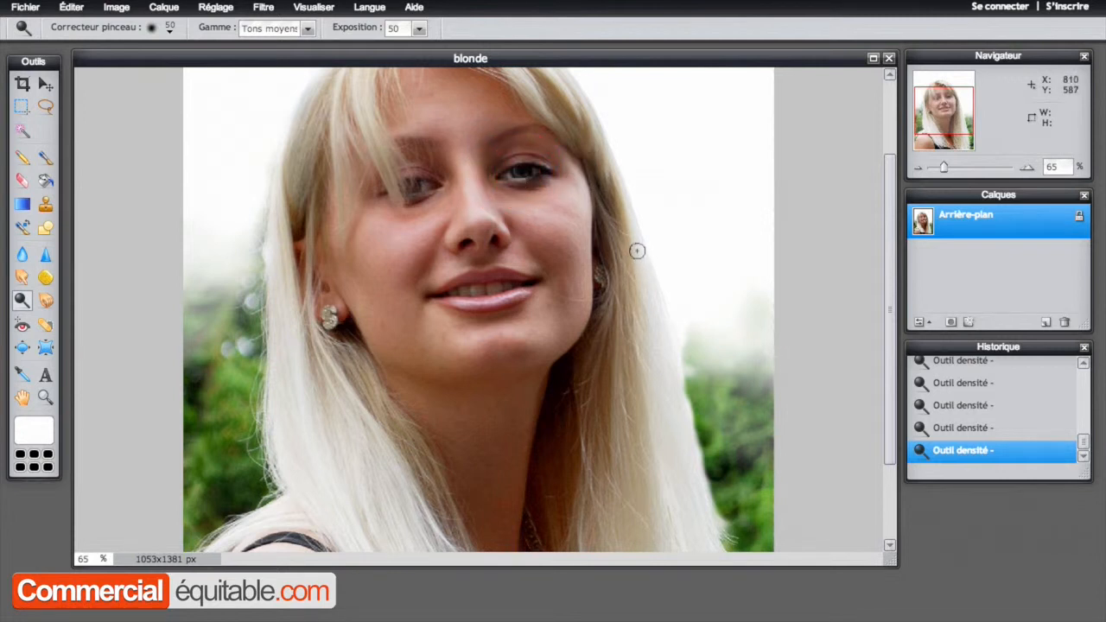
Lighten the lower lip along its bottom edge with a few Dodge dabs
{"action": "left_click", "coordinate": [518, 312]}
{"action": "left_click", "coordinate": [516, 313]}
{"action": "left_click", "coordinate": [476, 315]}
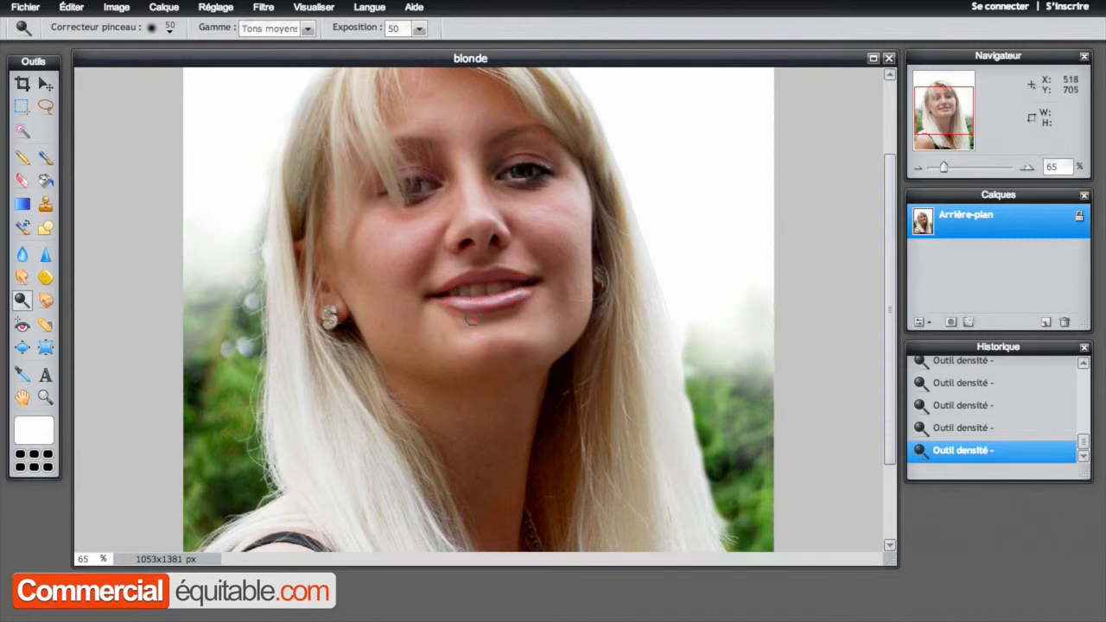
Lighten the shaded neck below the chin and both cheeks with a soft 200 px Dodge brush
{"action": "left_click", "coordinate": [169, 30]}
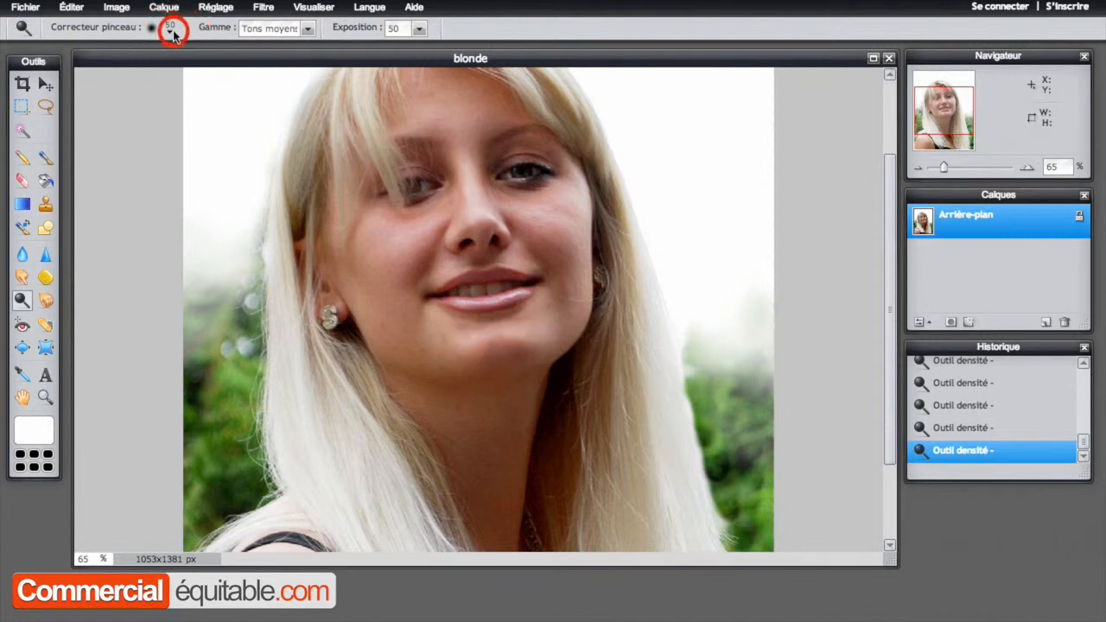
{"action": "left_click", "coordinate": [415, 112]}
{"action": "left_click", "coordinate": [518, 383]}
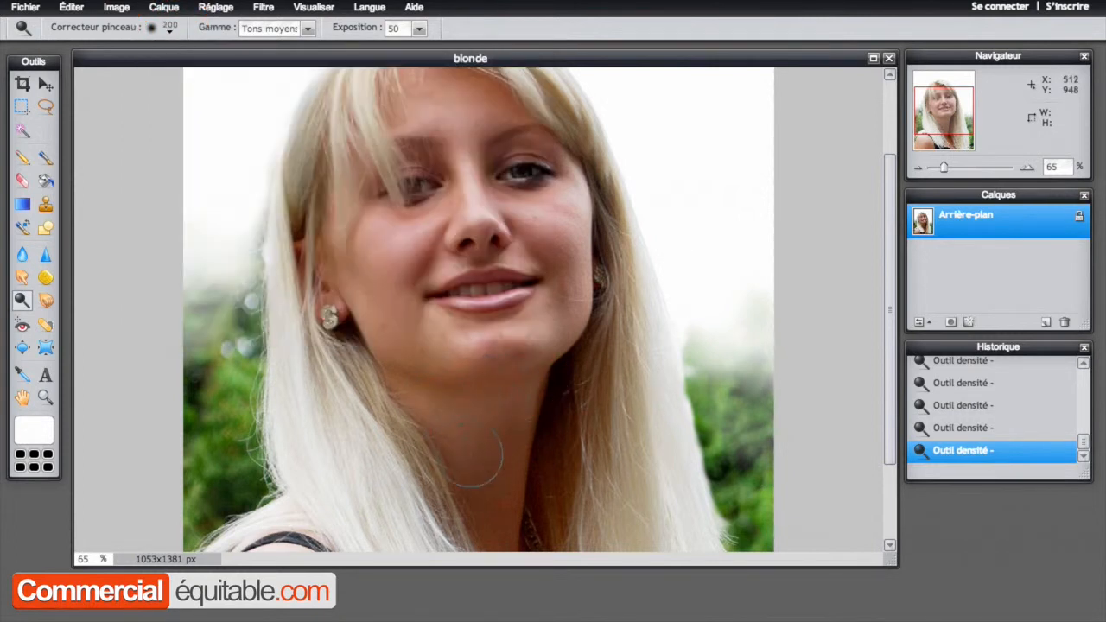
{"action": "left_click", "coordinate": [526, 375]}
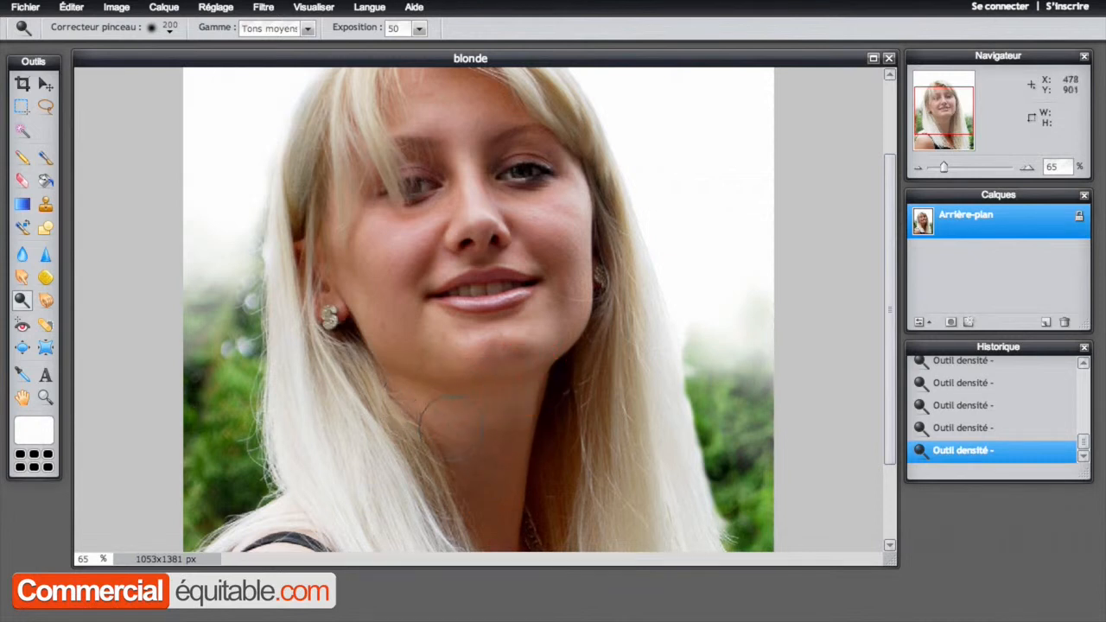
{"action": "left_click", "coordinate": [551, 263]}
{"action": "left_click", "coordinate": [419, 267]}
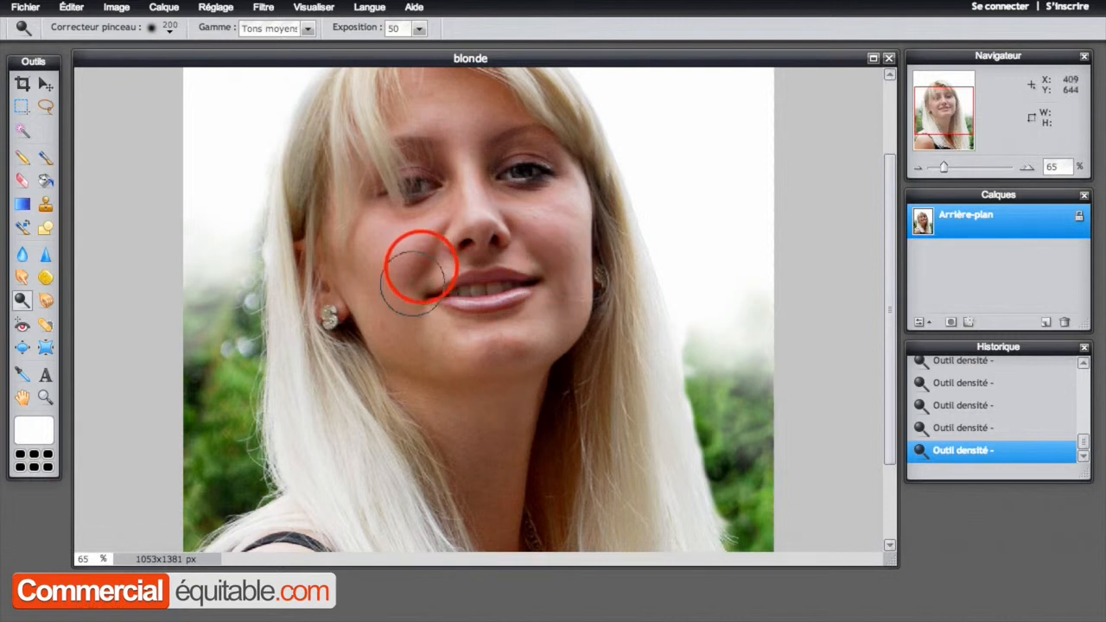
Set the Dodge tool's exposure to 39 and dab the 200 px brush over the forehead and nose
{"action": "left_click", "coordinate": [418, 28]}
{"action": "left_click_drag", "start_coordinate": [378, 45], "coordinate": [370, 45]}
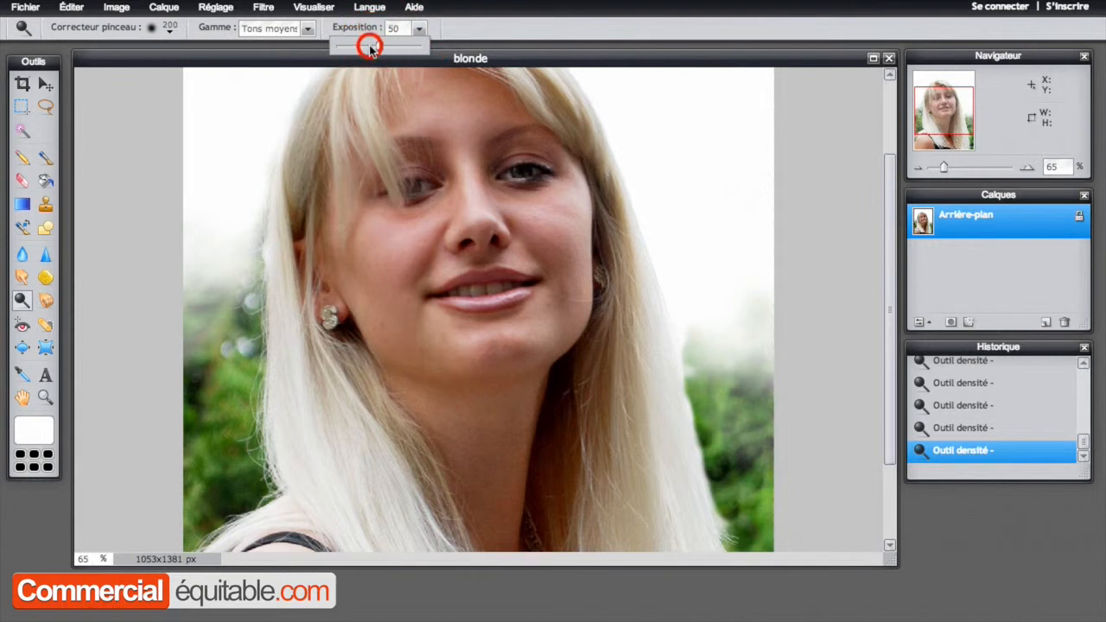
{"action": "left_click", "coordinate": [433, 138]}
{"action": "left_click", "coordinate": [501, 99]}
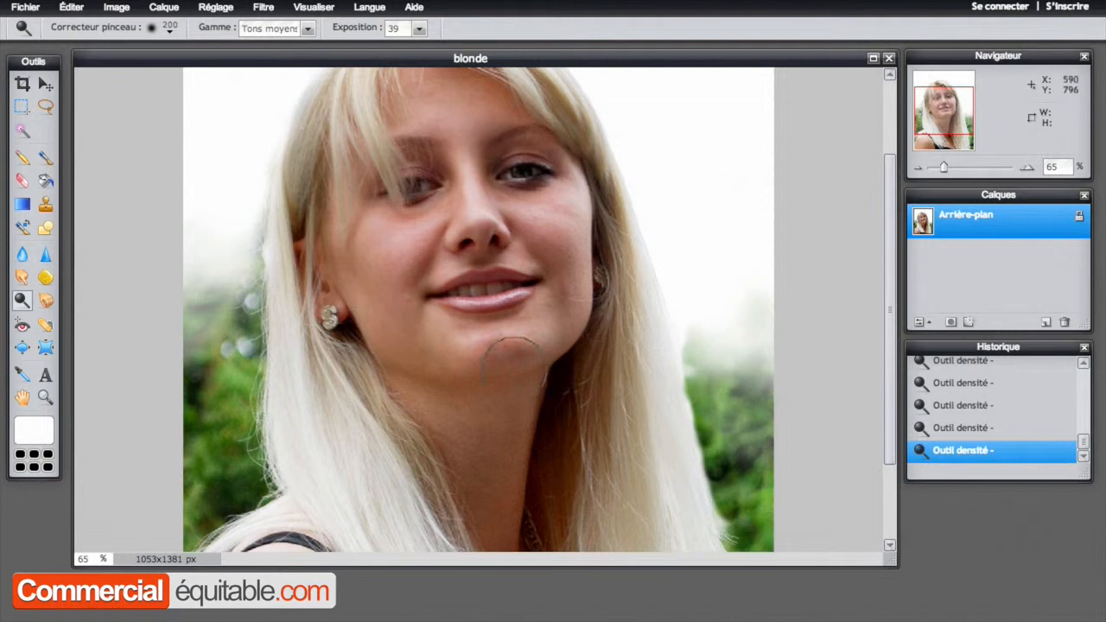
{"action": "left_click", "coordinate": [474, 239]}
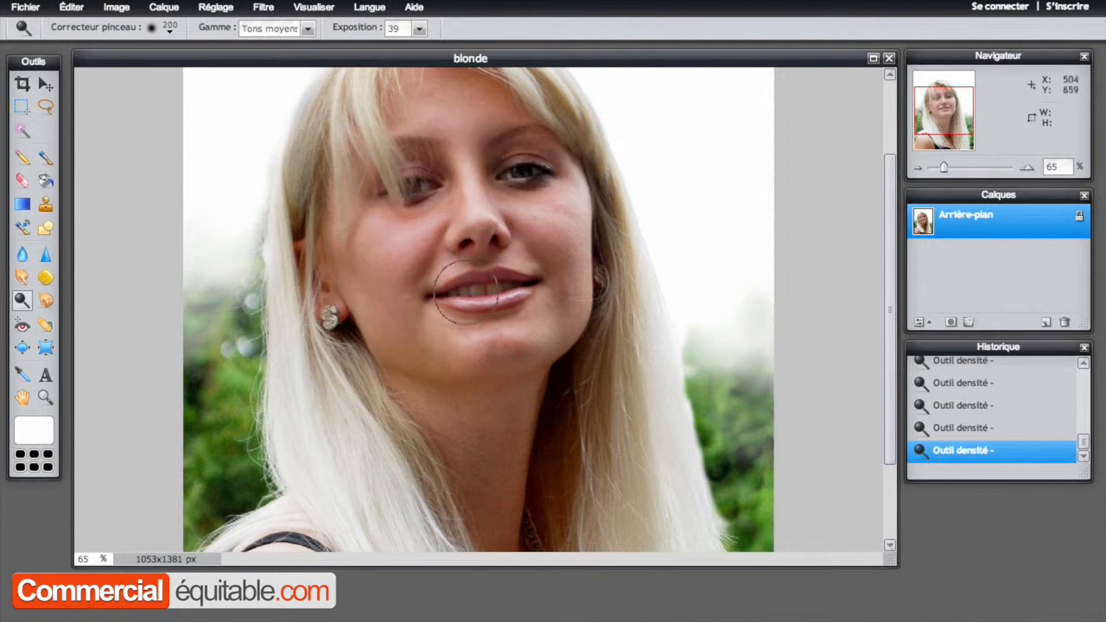
{"action": "left_click", "coordinate": [476, 238]}
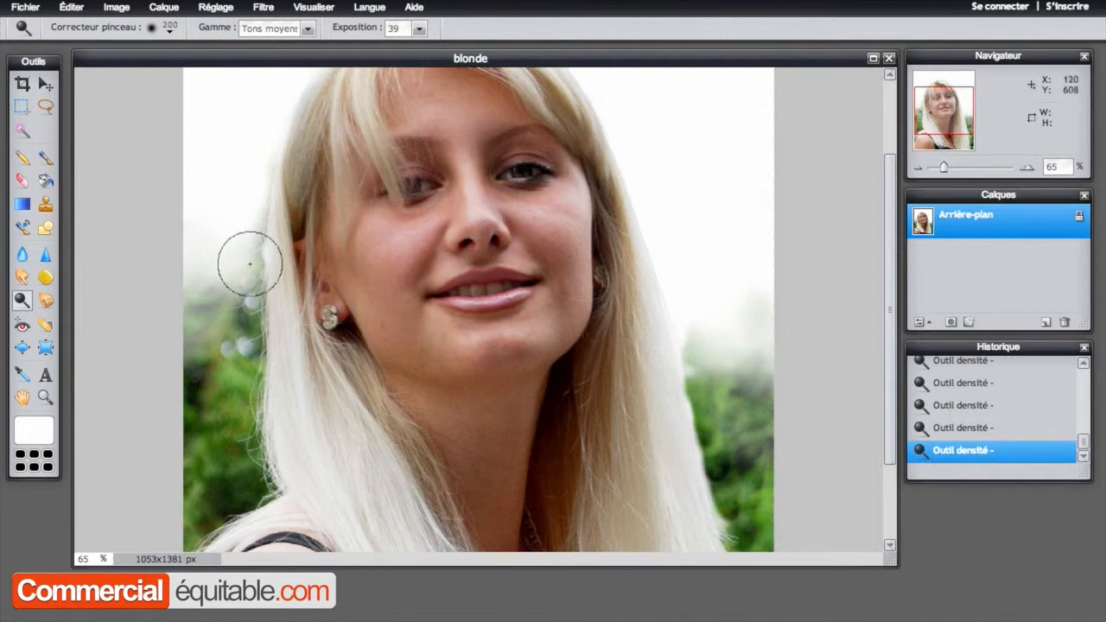
Darken the tip of the nose with a 50 px Burn stroke and compare it with the previous history state
{"action": "left_click", "coordinate": [46, 300]}
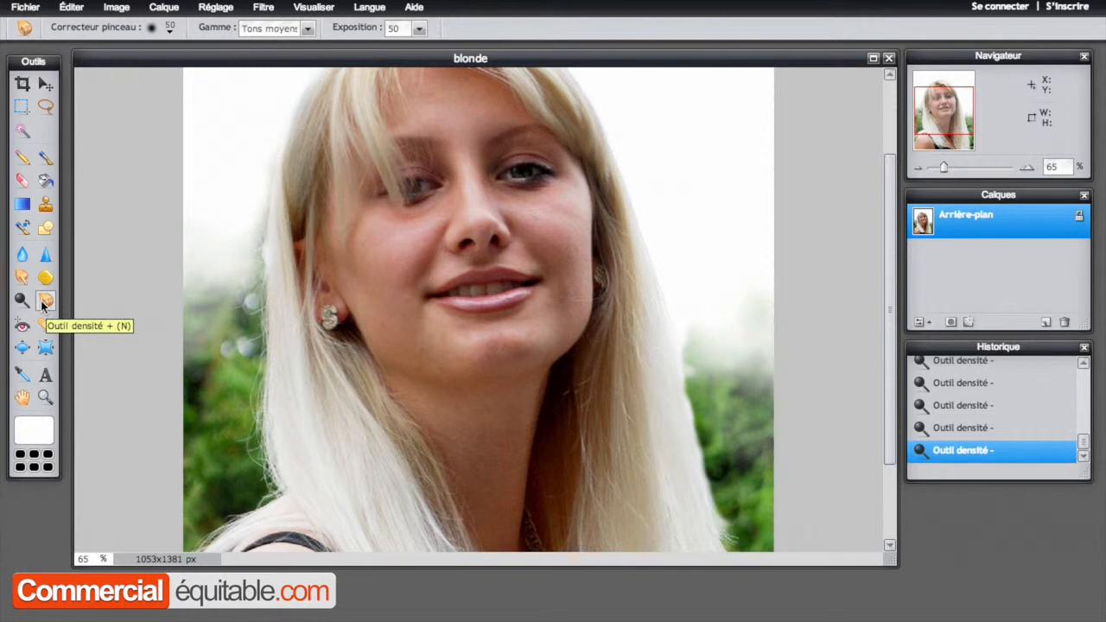
{"action": "left_click_drag", "start_coordinate": [475, 212], "coordinate": [492, 218]}
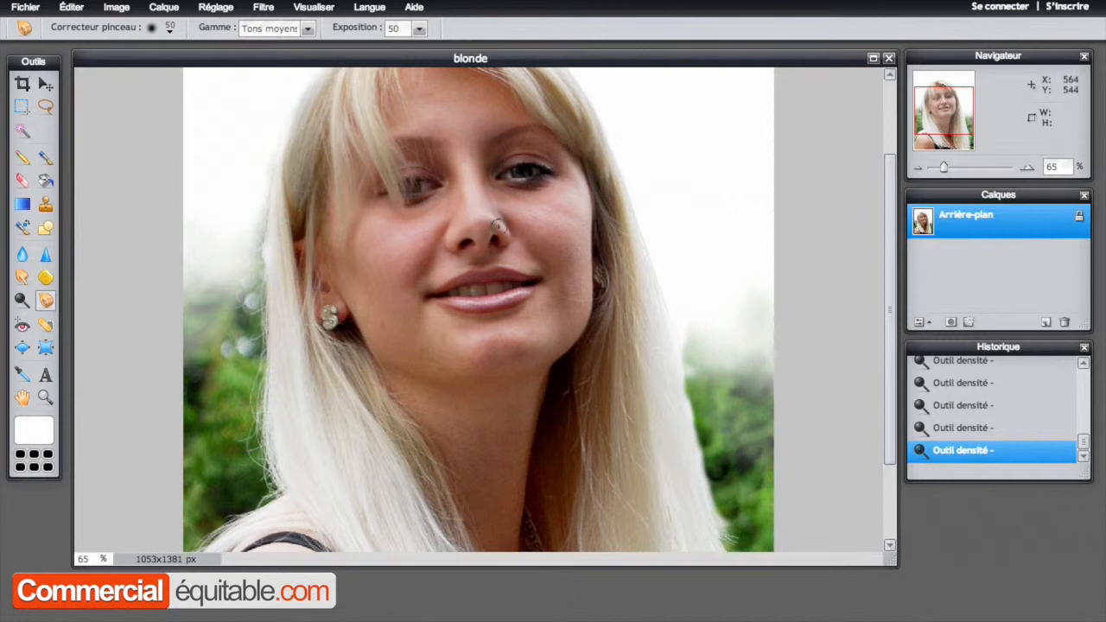
{"action": "left_click", "coordinate": [922, 426]}
{"action": "left_click", "coordinate": [941, 452]}
Remove the blemish on the lower cheek near the jaw with the spot-healing tool at size 20, comparing before and after in the history
{"action": "scroll", "coordinate": [494, 244], "scroll_direction": "up", "scroll_amount": 5}
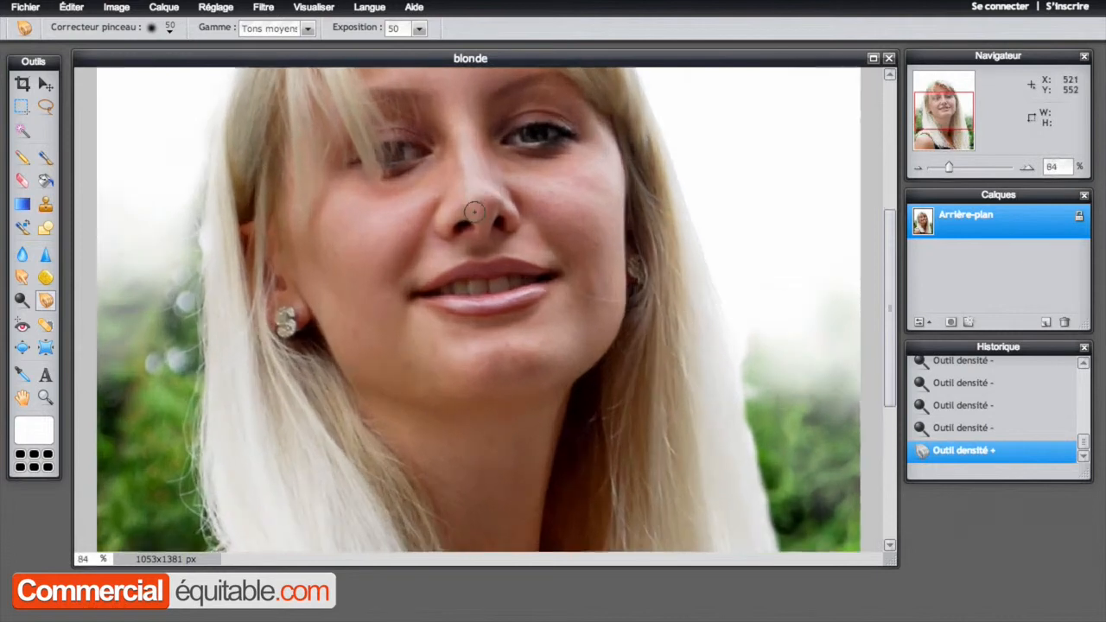
{"action": "scroll", "coordinate": [474, 212], "scroll_direction": "up", "scroll_amount": 5}
{"action": "left_click_drag", "start_coordinate": [889, 306], "coordinate": [890, 272]}
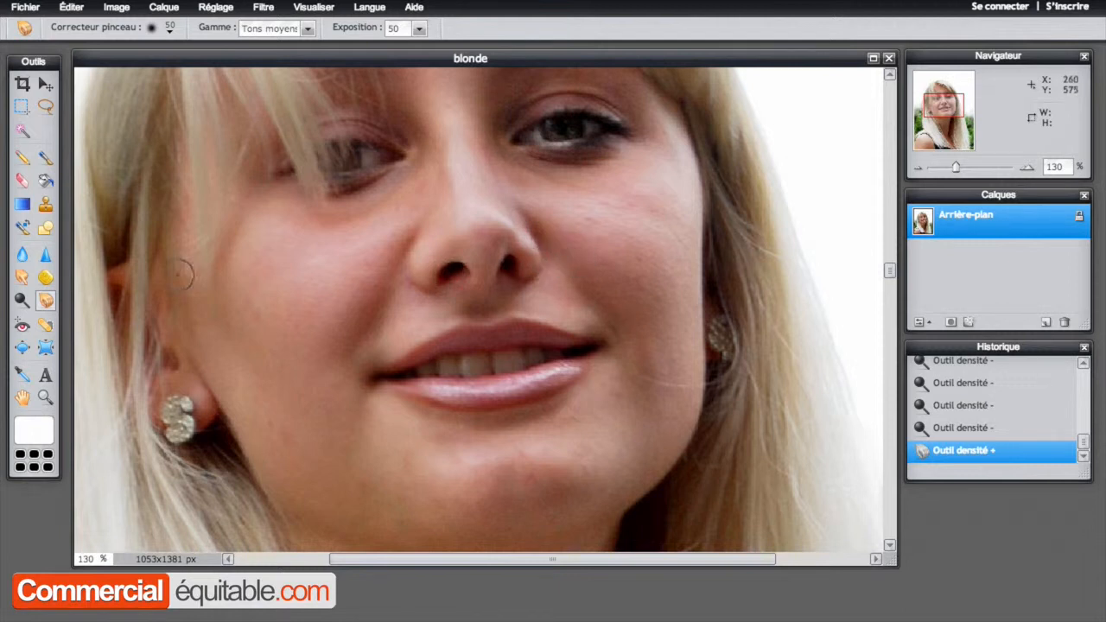
{"action": "left_click", "coordinate": [45, 326]}
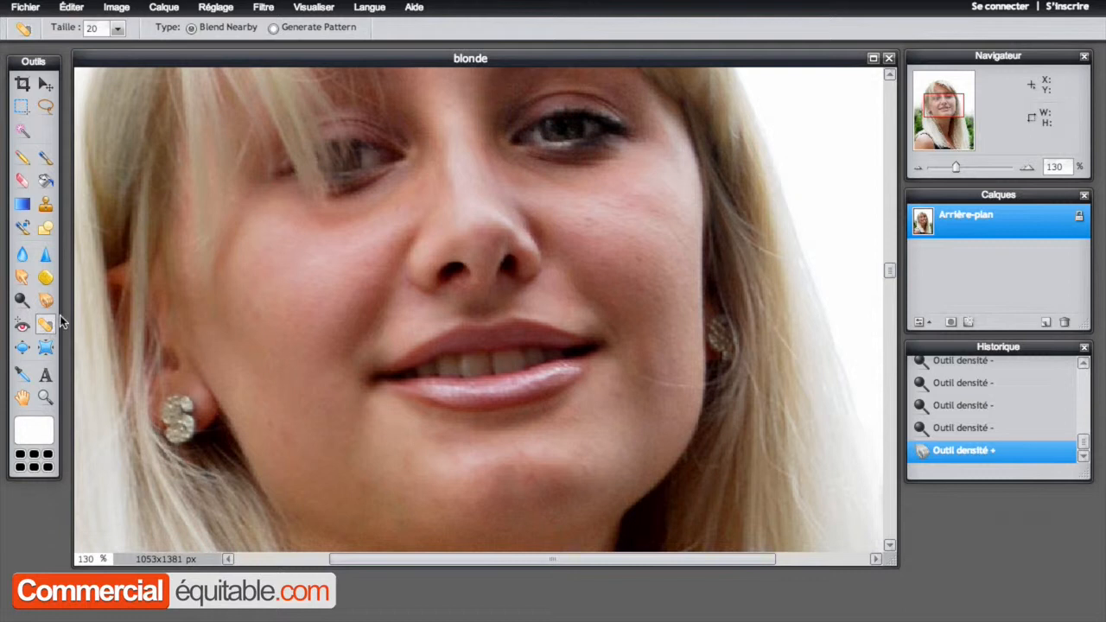
{"action": "left_click", "coordinate": [285, 439]}
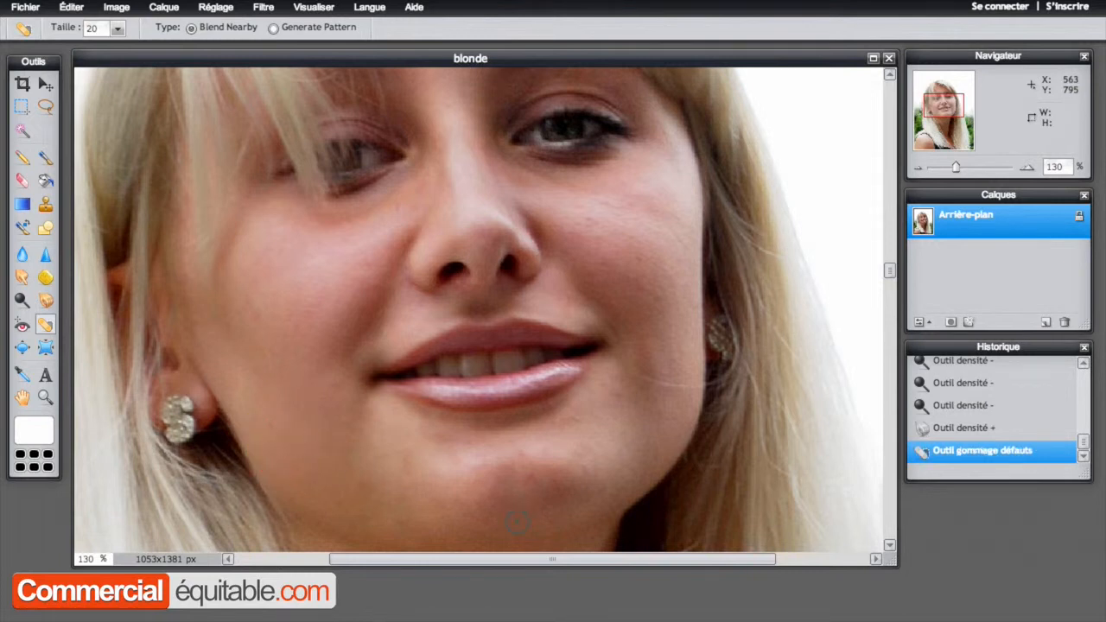
{"action": "left_click", "coordinate": [952, 429]}
{"action": "left_click", "coordinate": [955, 451]}
Try to smooth the shadow beneath the uncovered eye with the spot-healing tool, and step back to the earlier history state
{"action": "left_click_drag", "start_coordinate": [541, 168], "coordinate": [597, 165]}
{"action": "left_click", "coordinate": [617, 154]}
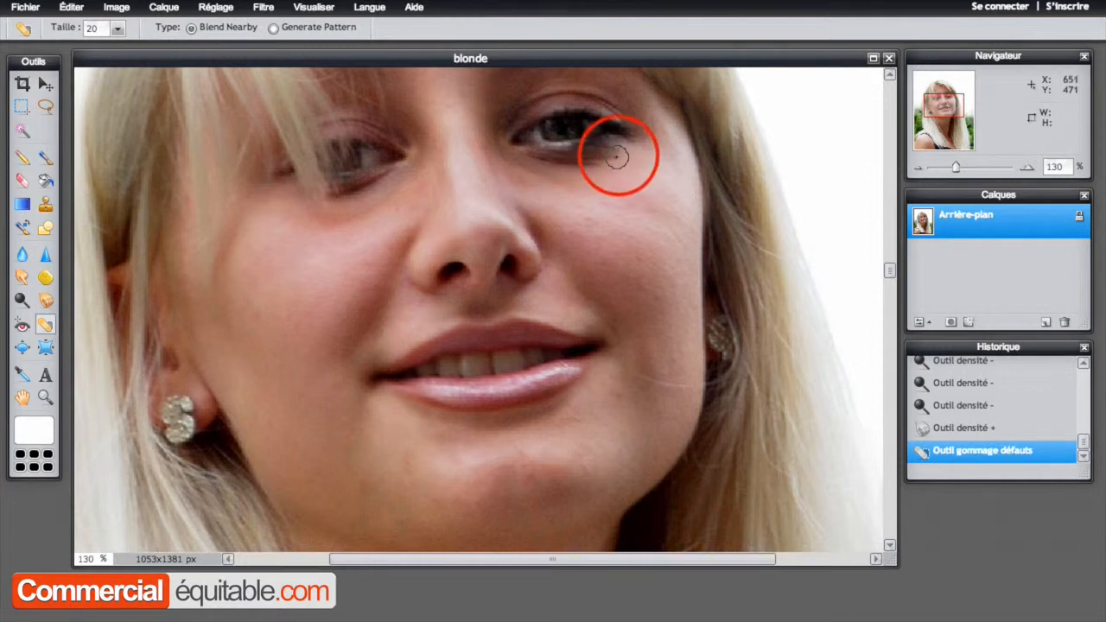
{"action": "left_click_drag", "start_coordinate": [617, 154], "coordinate": [518, 160]}
{"action": "left_click", "coordinate": [968, 430]}
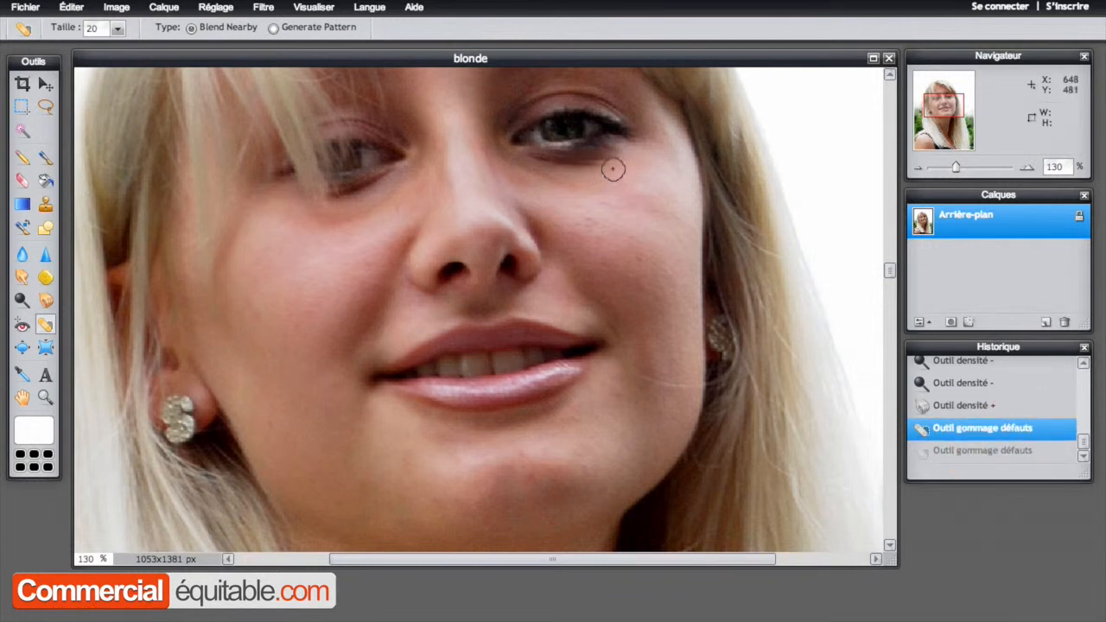
Soften the under-eye shadow of the uncovered eye with spot-healing strokes and compare the face before and after in the history
{"action": "left_click_drag", "start_coordinate": [613, 166], "coordinate": [562, 169]}
{"action": "left_click", "coordinate": [581, 173]}
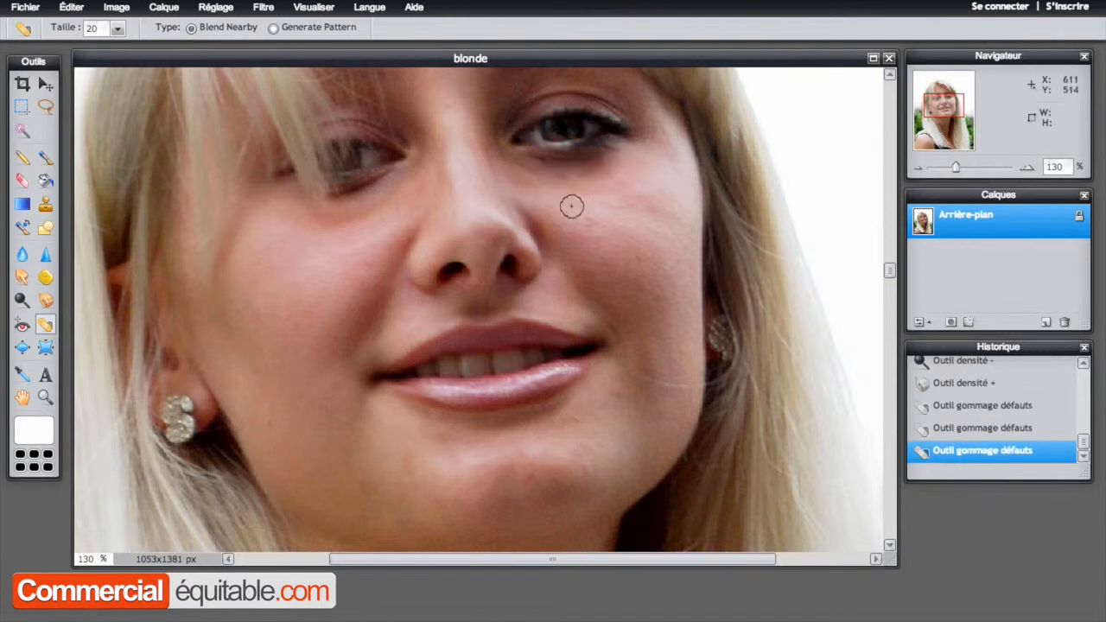
{"action": "left_click", "coordinate": [948, 427]}
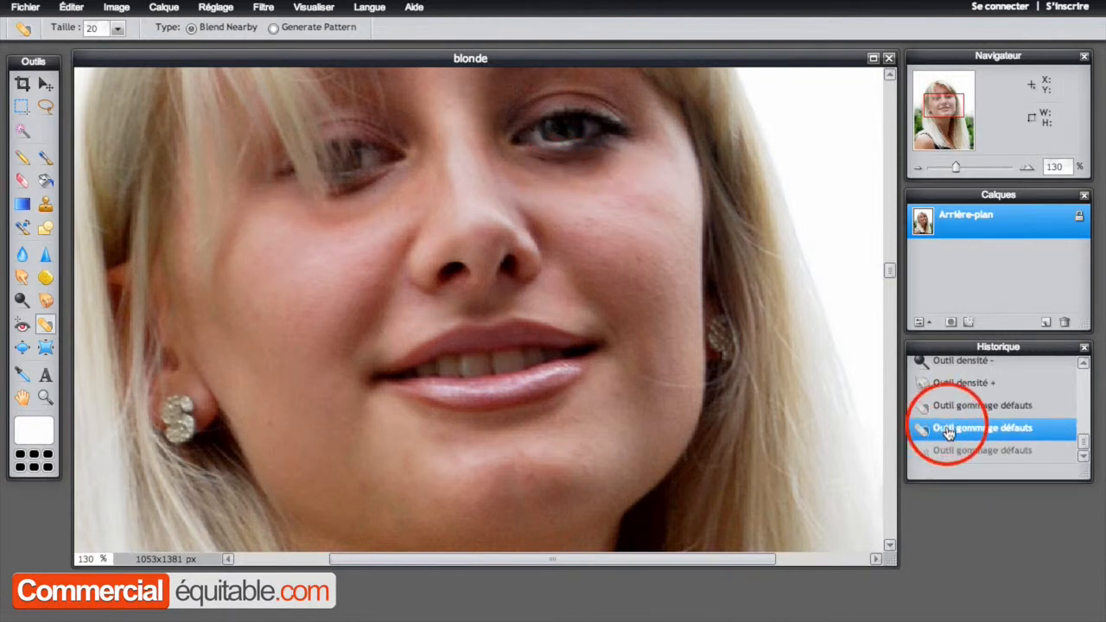
{"action": "left_click", "coordinate": [959, 405]}
{"action": "left_click", "coordinate": [959, 383]}
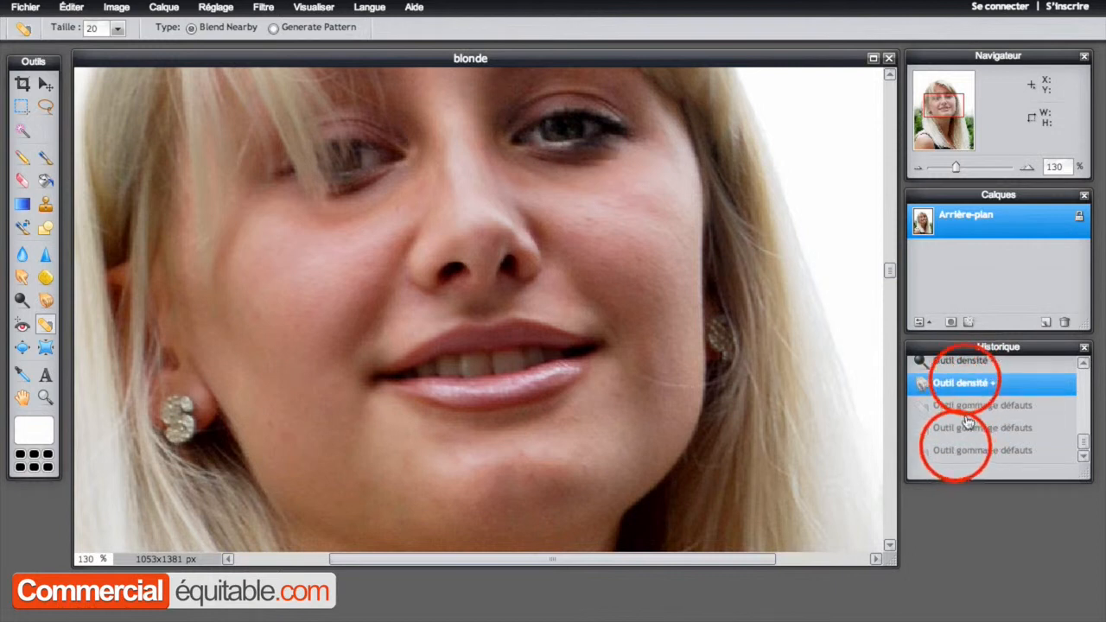
{"action": "left_click", "coordinate": [956, 450]}
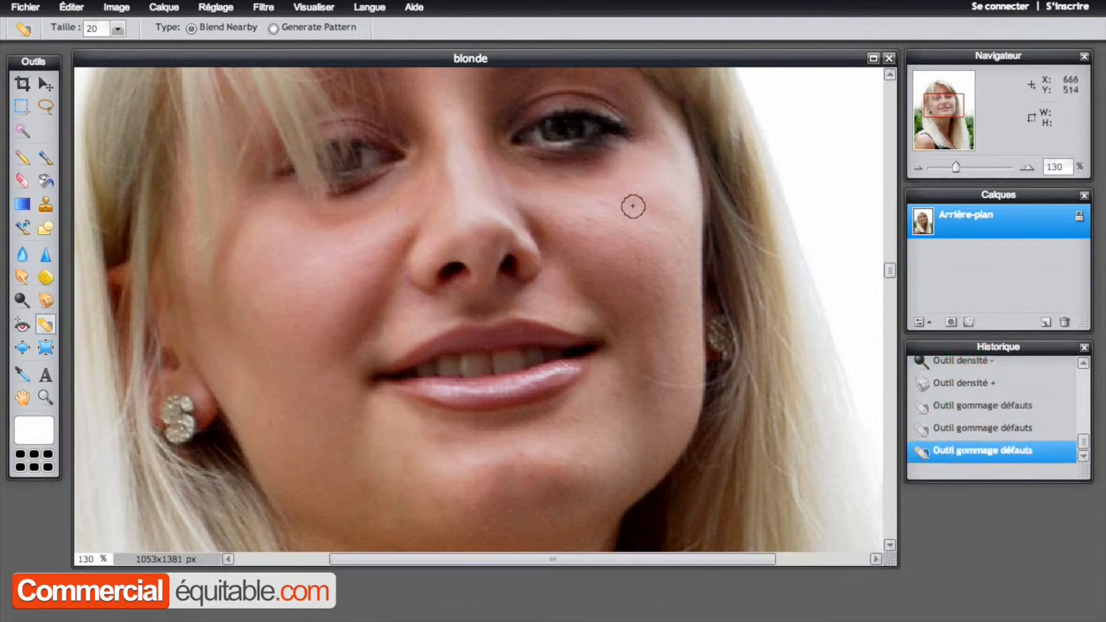
Lighten the skin beneath the uncovered eye with the Dodge tool, using a soft 50 px brush
{"action": "left_click", "coordinate": [23, 299]}
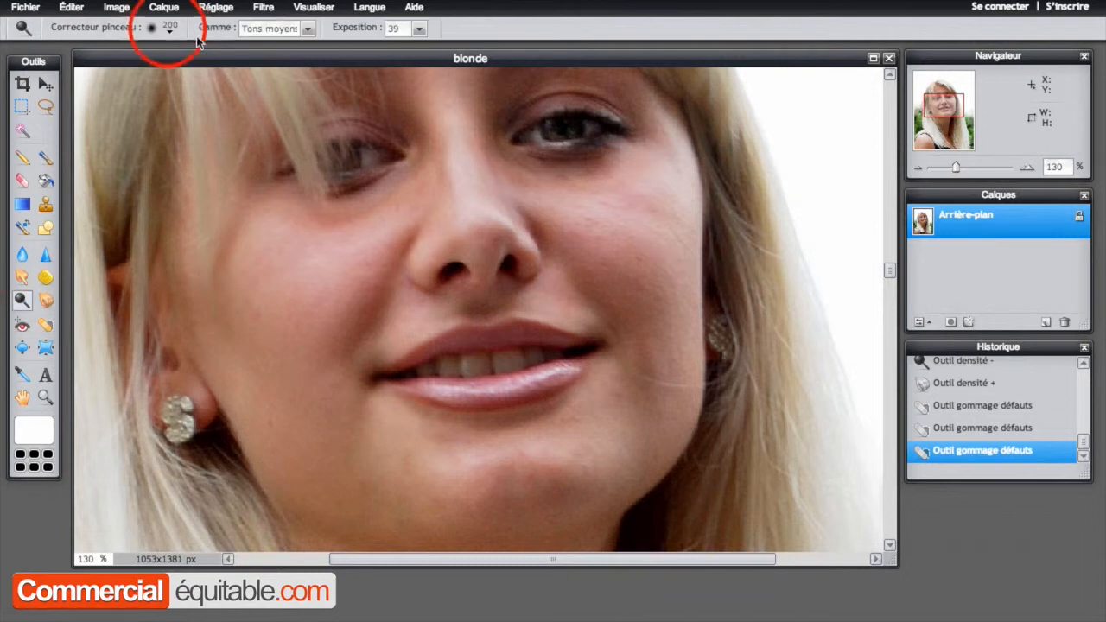
{"action": "left_click", "coordinate": [164, 28]}
{"action": "left_click", "coordinate": [363, 111]}
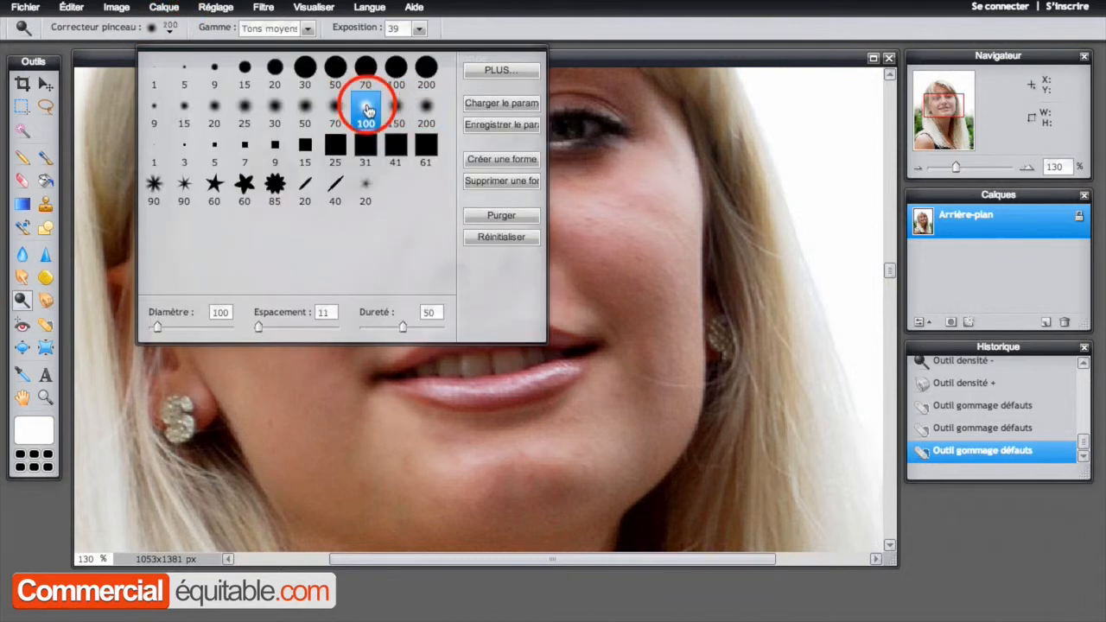
{"action": "left_click", "coordinate": [304, 108]}
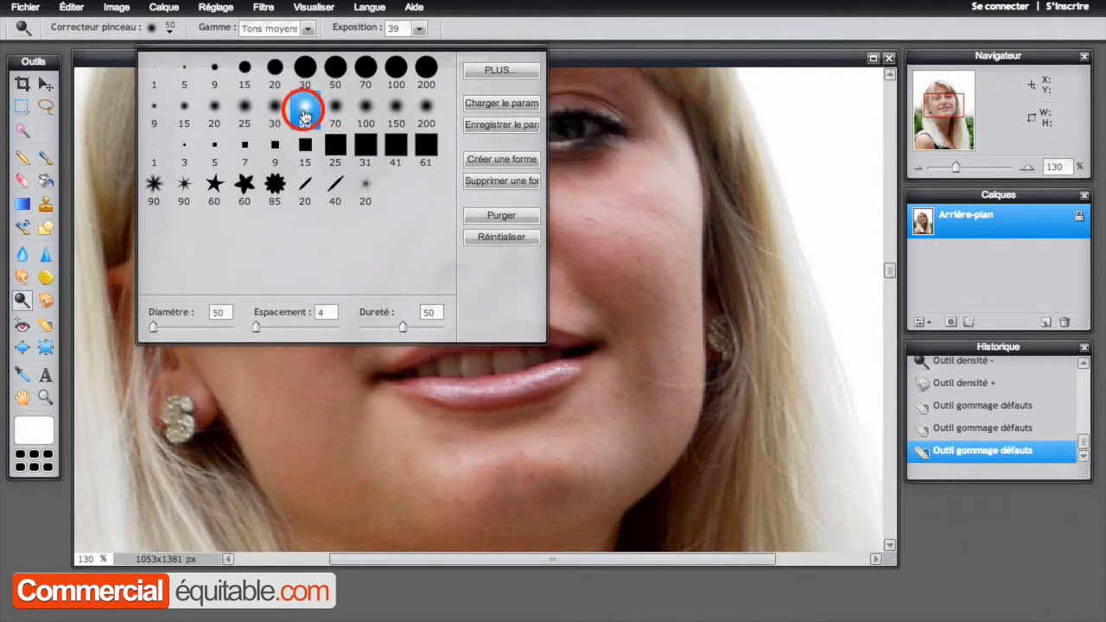
{"action": "mouse_move", "coordinate": [604, 166]}
{"action": "left_mouse_down"}
{"action": "mouse_move", "coordinate": [567, 170]}
{"action": "mouse_move", "coordinate": [612, 161]}
{"action": "mouse_move", "coordinate": [557, 169]}
{"action": "left_mouse_up"}
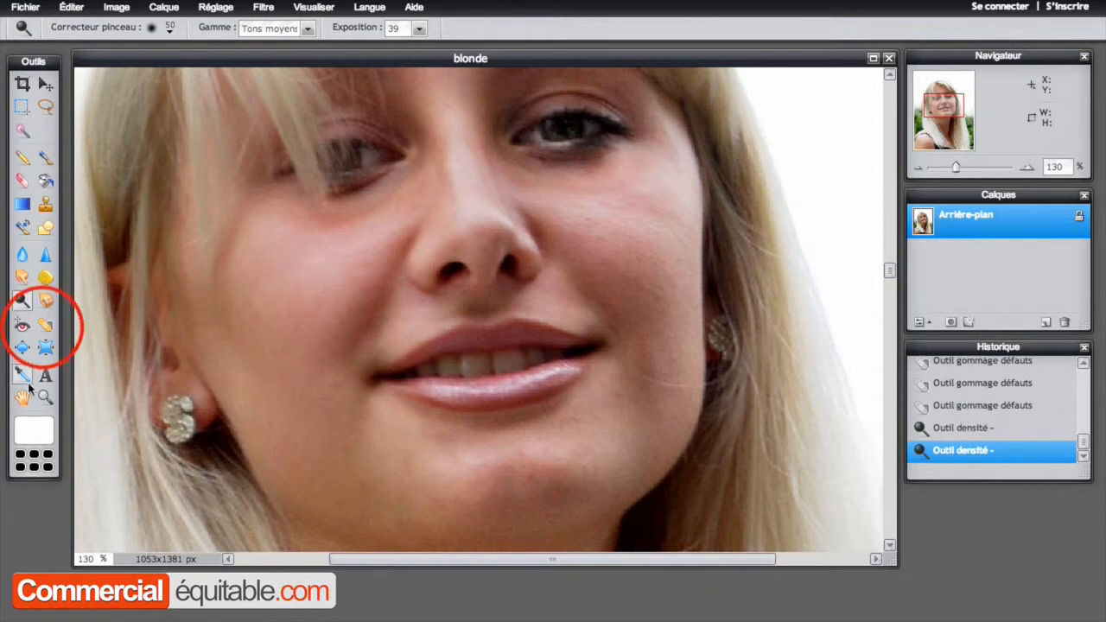
Try to even out the shiny patches on the cheek below the uncovered eye with spot-healing dabs, and undo them
{"action": "left_click", "coordinate": [45, 324]}
{"action": "scroll", "coordinate": [434, 354], "scroll_direction": "down", "scroll_amount": 1}
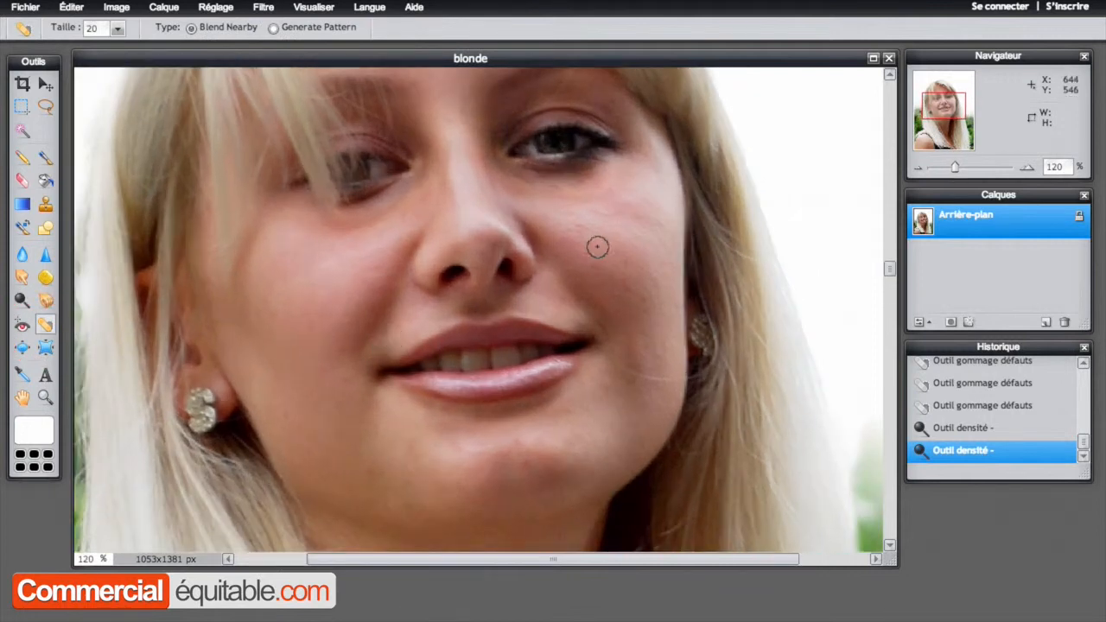
{"action": "left_click", "coordinate": [568, 221]}
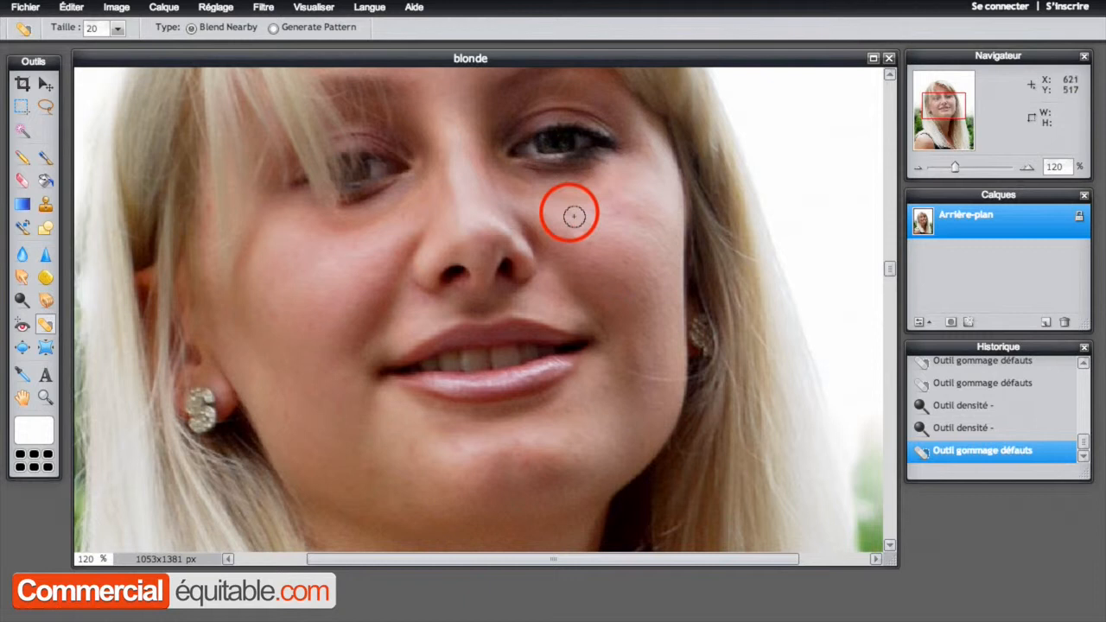
{"action": "left_click", "coordinate": [615, 212]}
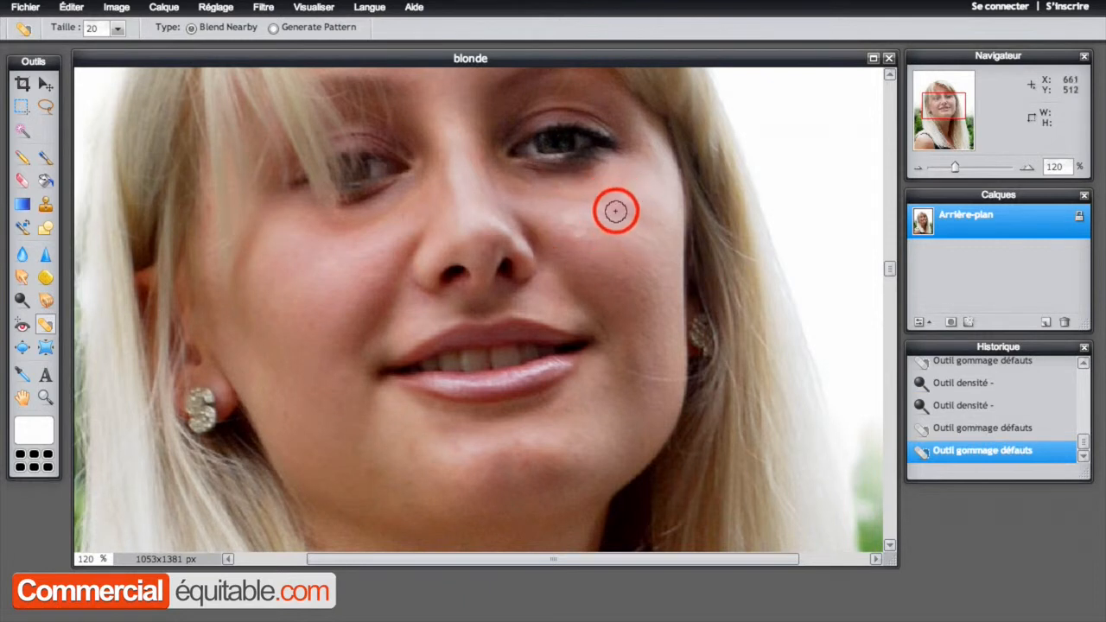
{"action": "left_click", "coordinate": [615, 212]}
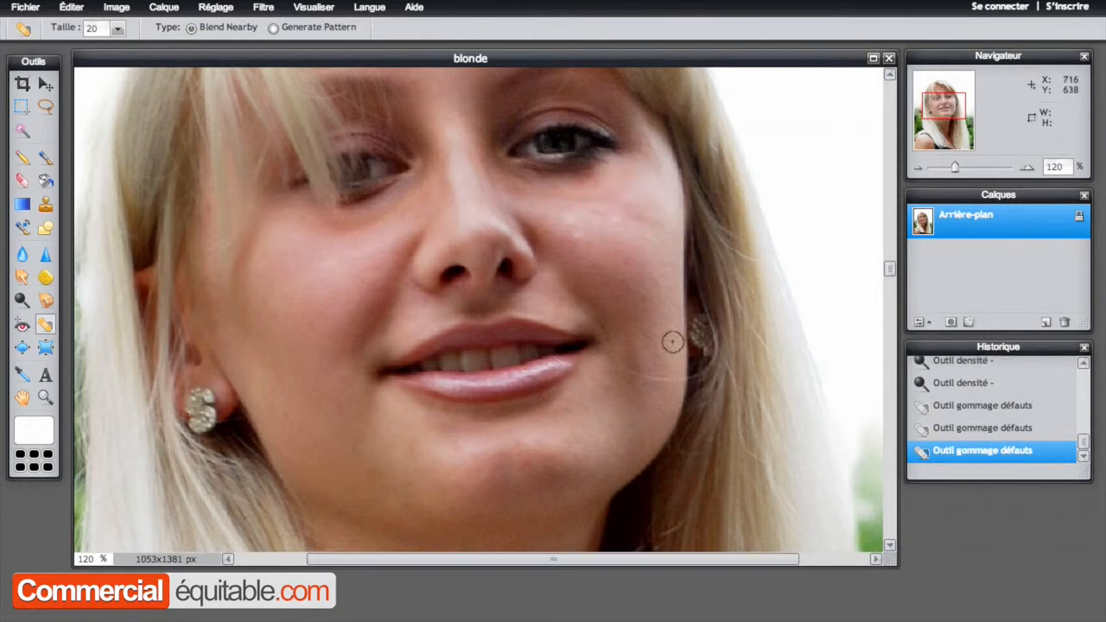
{"action": "left_click", "coordinate": [966, 389]}
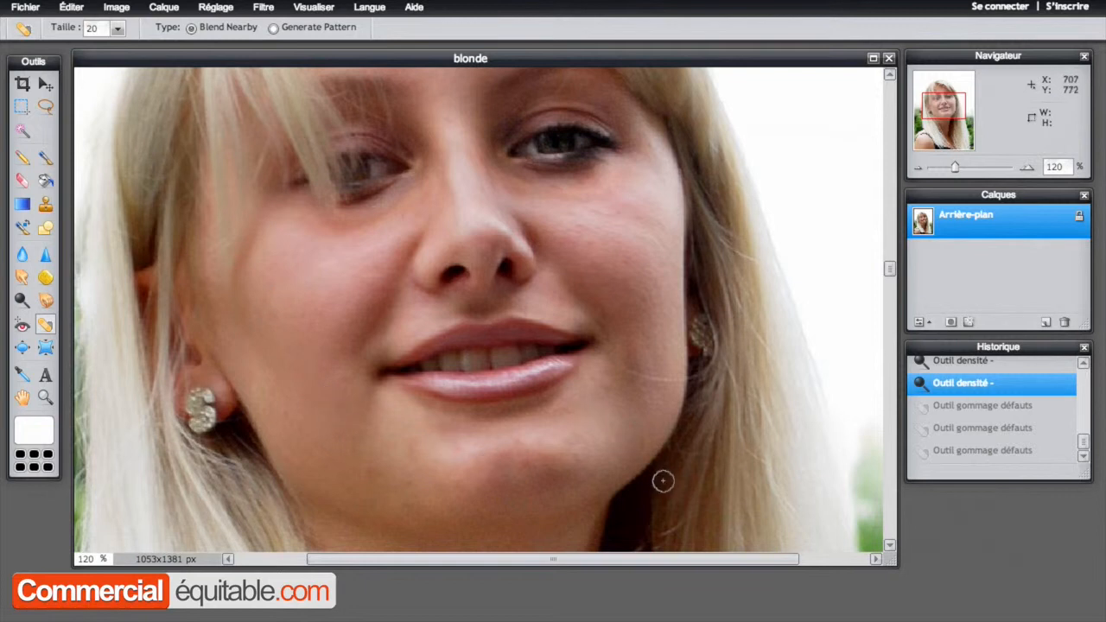
Try to heal a spot on the skin below the corner of the mouth, and return to the last Dodge state
{"action": "left_click", "coordinate": [408, 449]}
{"action": "left_click", "coordinate": [950, 408]}
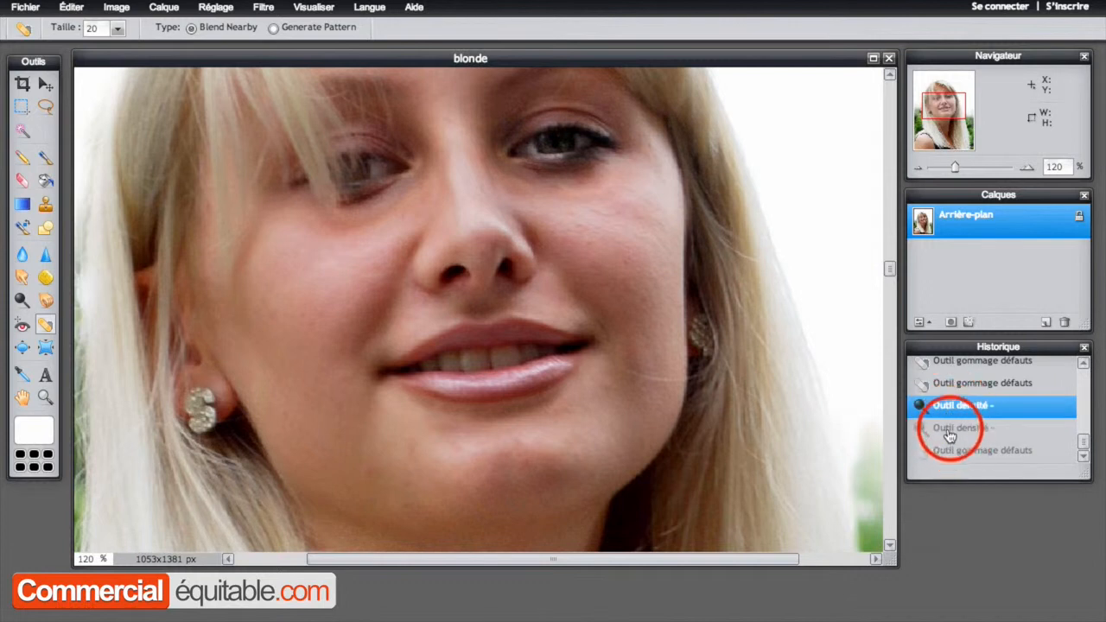
{"action": "left_click", "coordinate": [950, 427]}
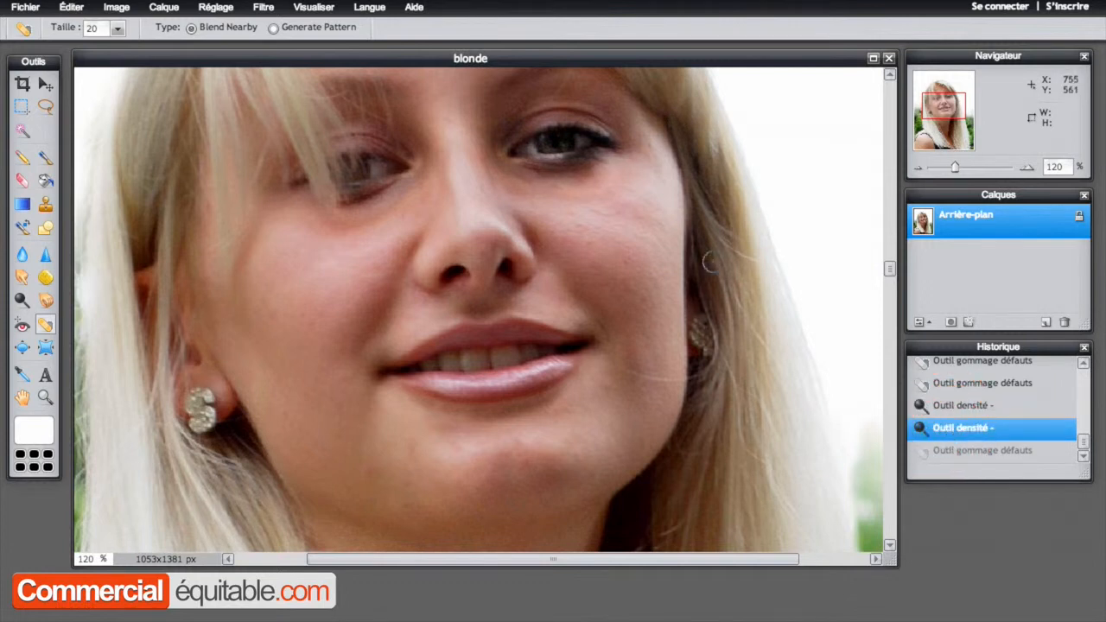
Show the whole retouched portrait and open the original blonde.jpg from the retouches folder
{"action": "scroll", "coordinate": [691, 237], "scroll_direction": "down", "scroll_amount": 3}
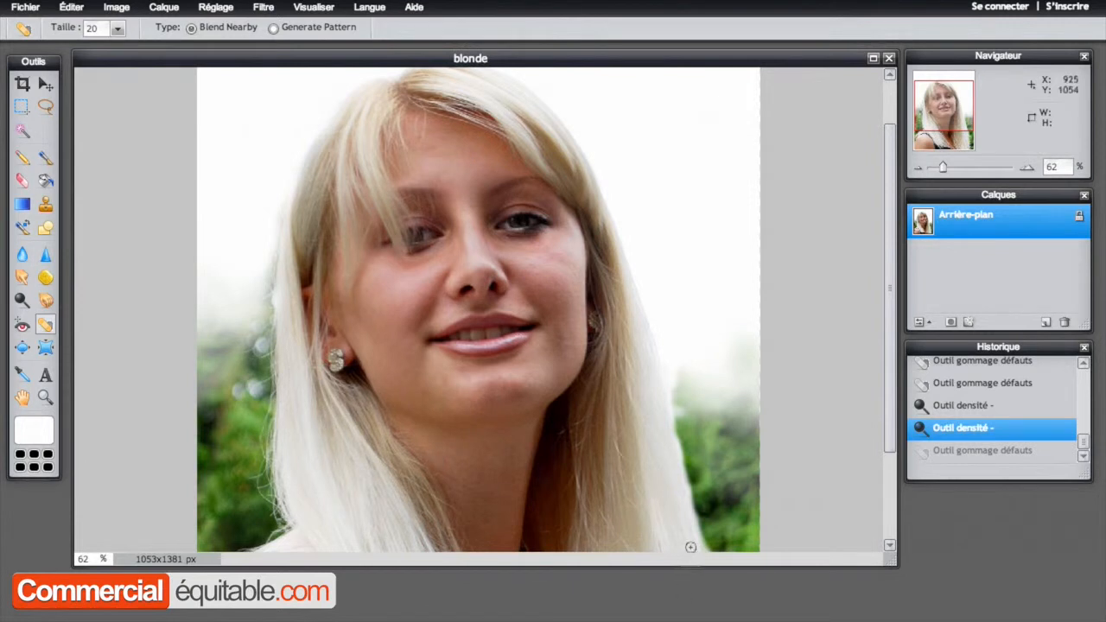
{"action": "scroll", "coordinate": [586, 360], "scroll_direction": "down", "scroll_amount": 1}
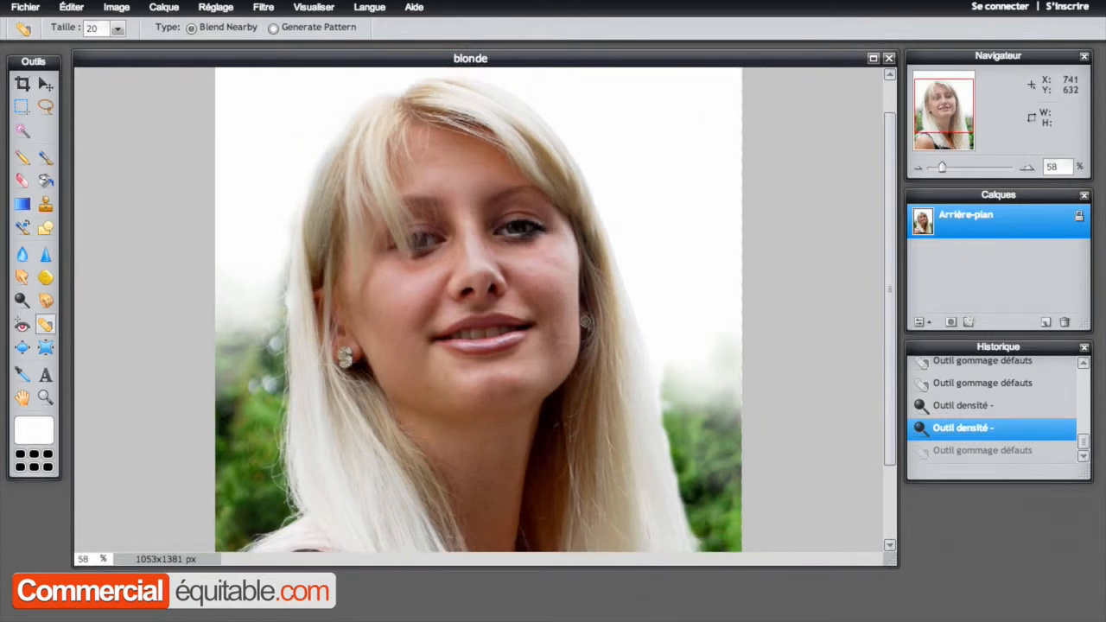
{"action": "scroll", "coordinate": [582, 321], "scroll_direction": "down", "scroll_amount": 3}
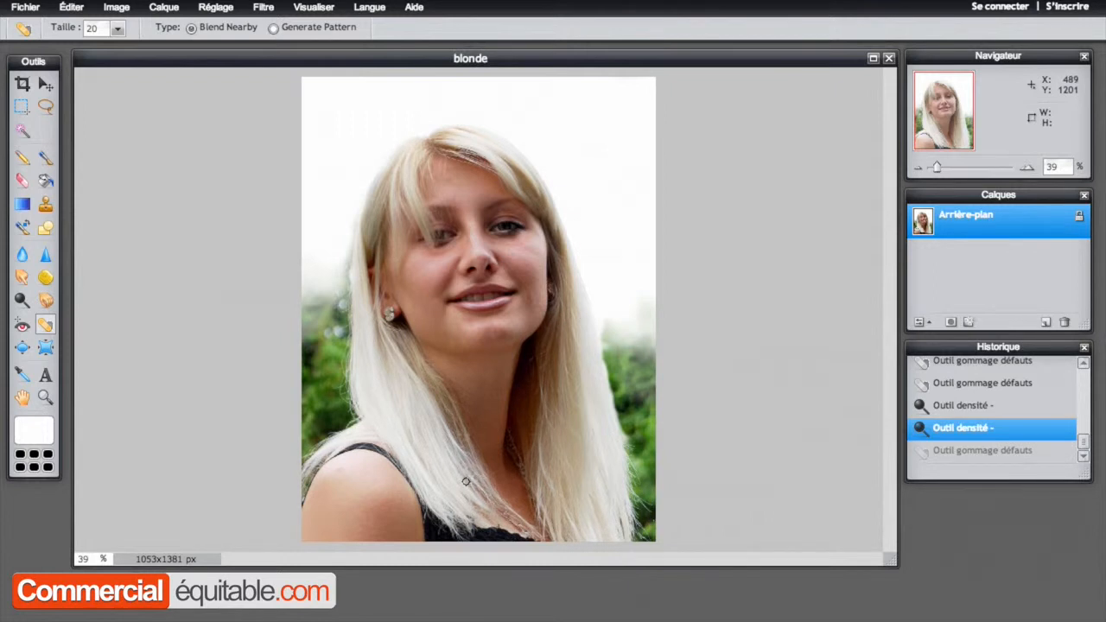
{"action": "scroll", "coordinate": [449, 380], "scroll_direction": "up", "scroll_amount": 1}
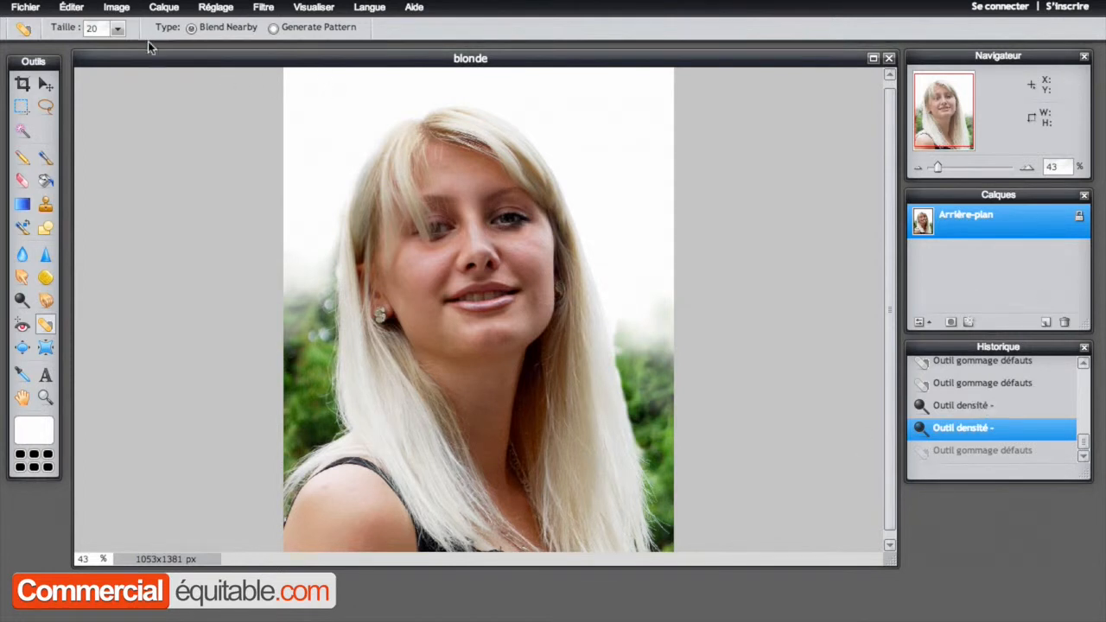
{"action": "left_click", "coordinate": [25, 7]}
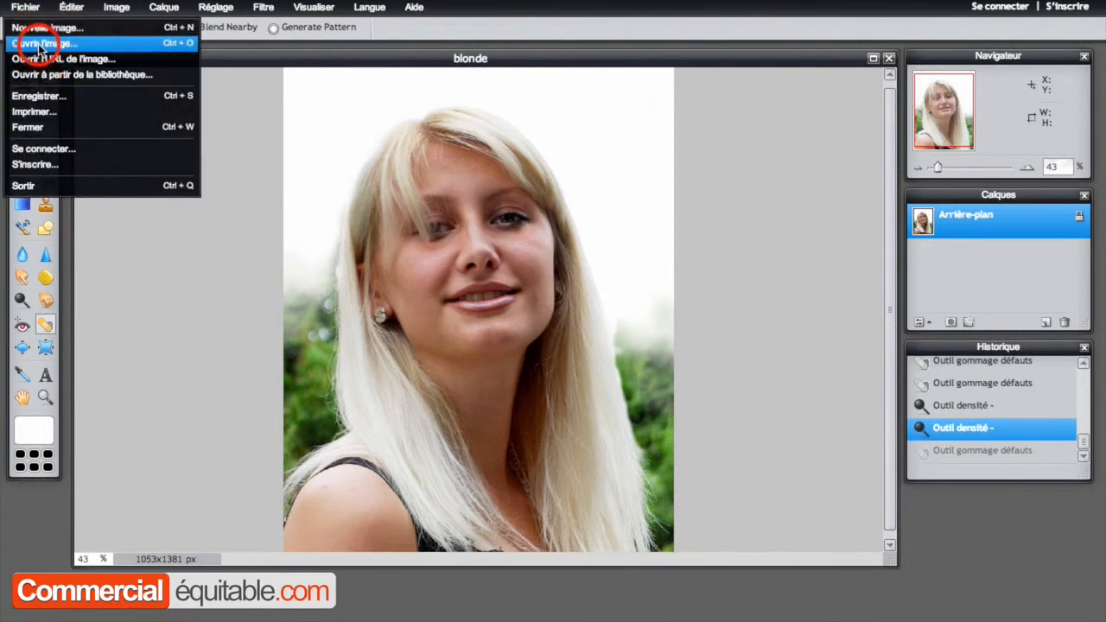
{"action": "left_click", "coordinate": [41, 42]}
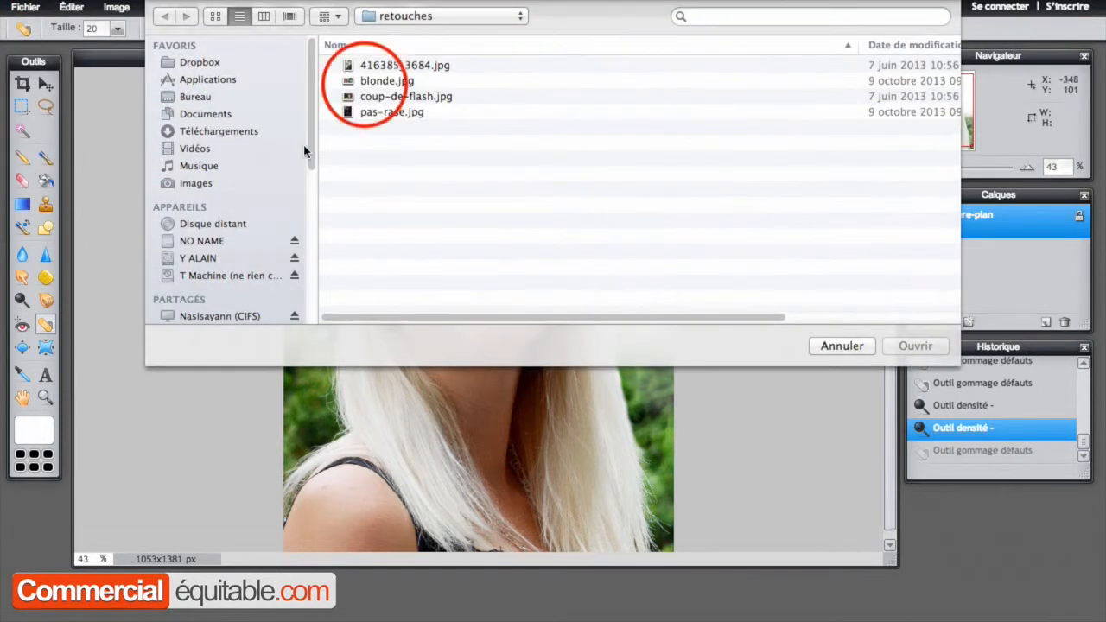
{"action": "double_click", "coordinate": [364, 84]}
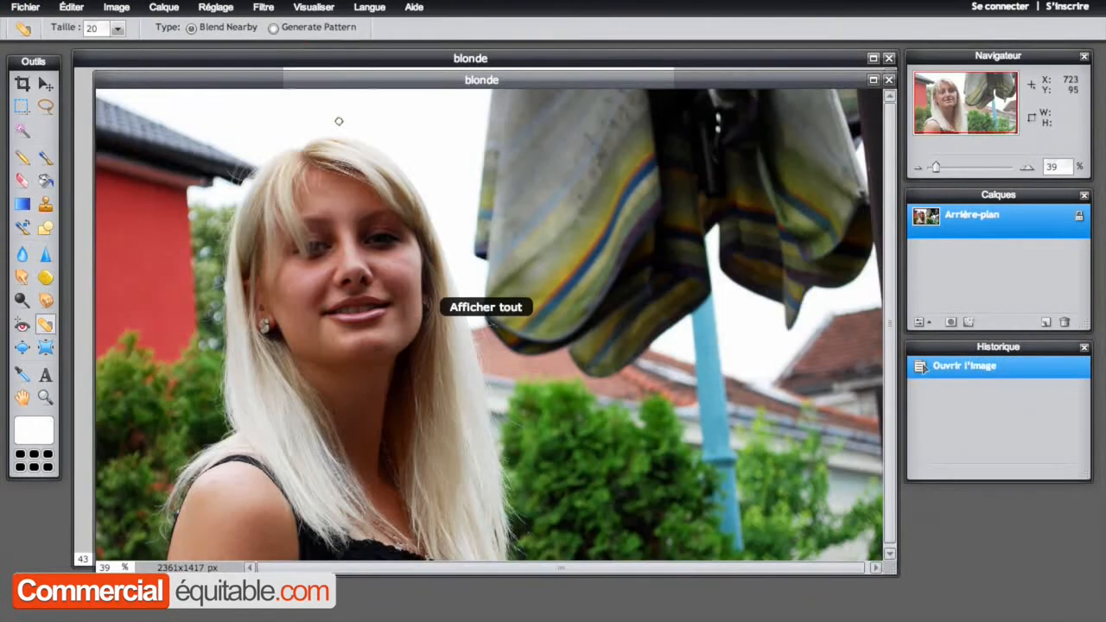
Place the original photo's window beside the retouched portrait to compare the two faces
{"action": "left_click", "coordinate": [332, 78]}
{"action": "left_click_drag", "start_coordinate": [329, 61], "coordinate": [791, 65]}
{"action": "left_click", "coordinate": [518, 57]}
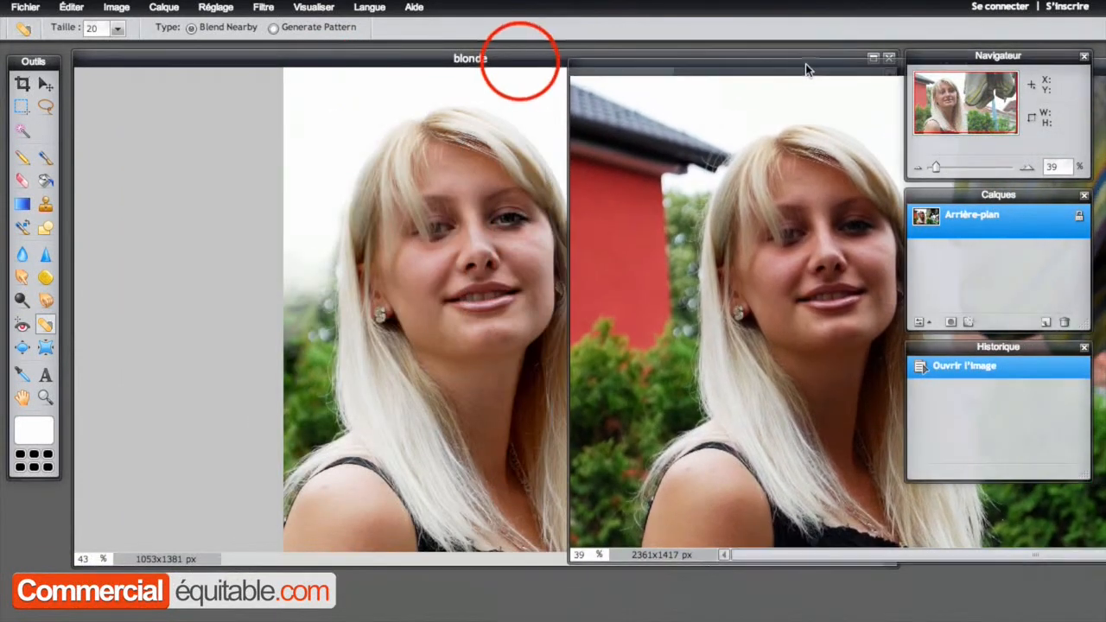
Move the retouched portrait's window clear of the original photo so both faces can be compared side by side
{"action": "left_click_drag", "start_coordinate": [519, 57], "coordinate": [308, 65]}
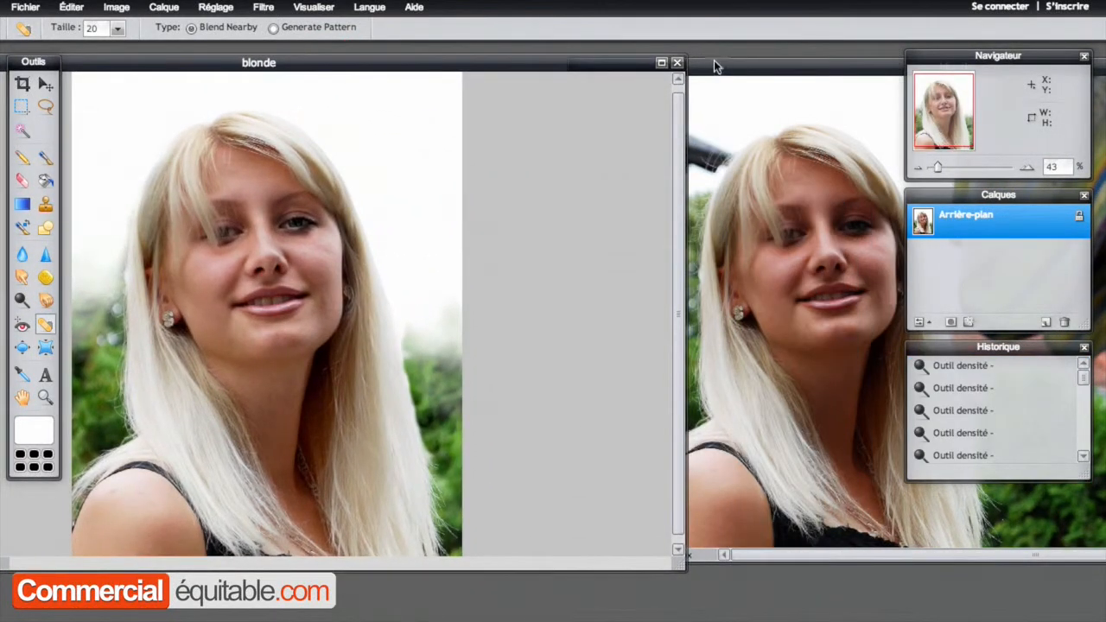
{"action": "left_click", "coordinate": [777, 69]}
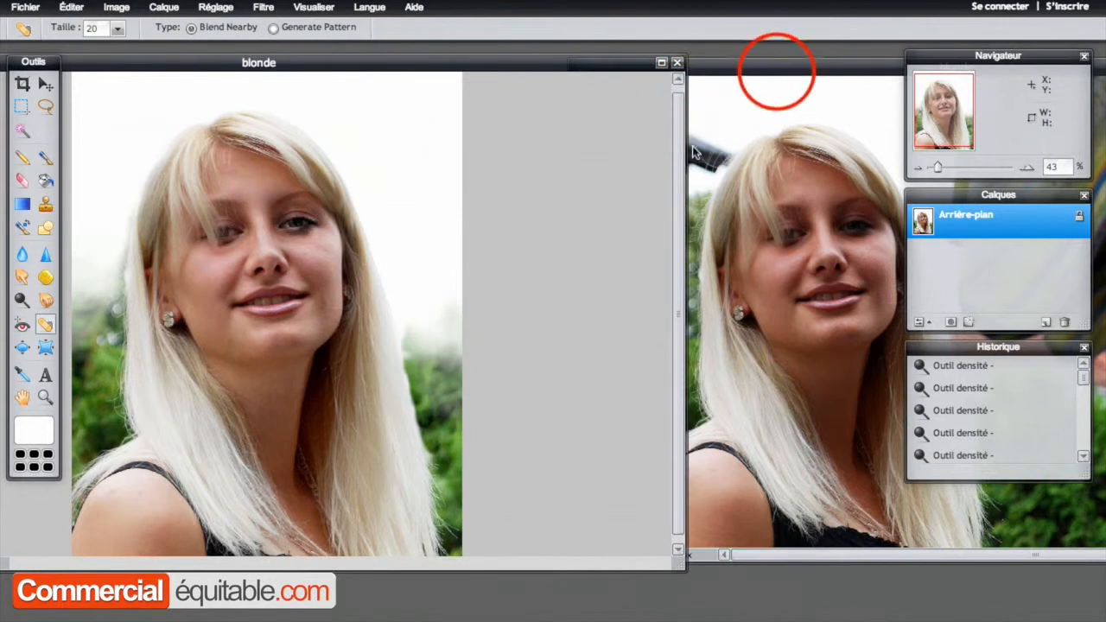
{"action": "left_click", "coordinate": [753, 69]}
{"action": "left_click_drag", "start_coordinate": [741, 69], "coordinate": [657, 69]}
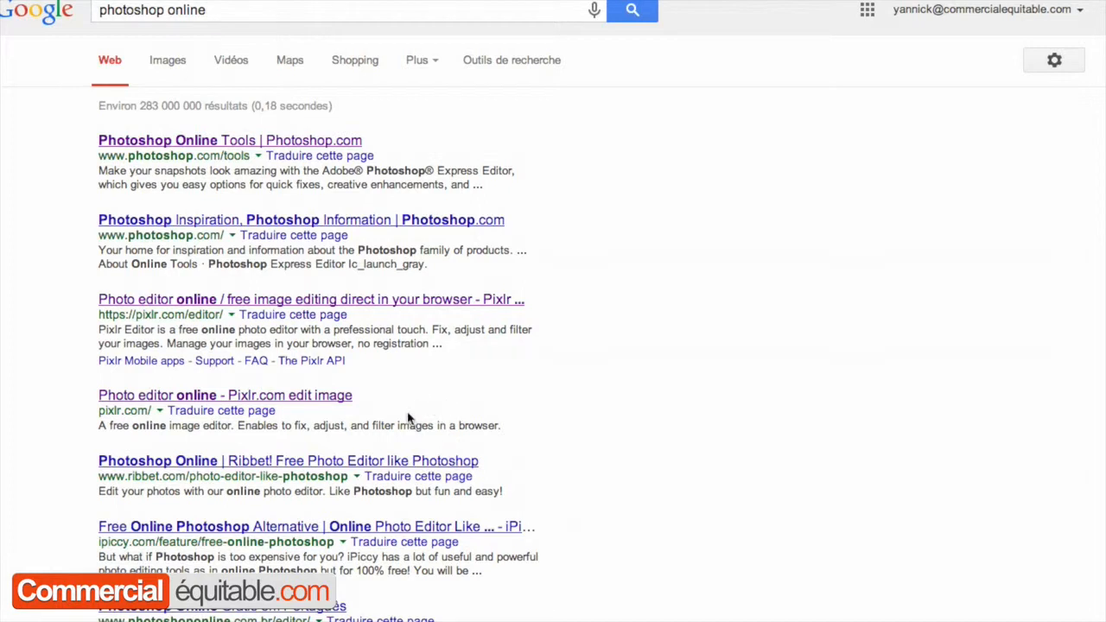
Open the Photoshop Express Editor from the Photoshop Online Tools search result and upload pas-rase.jpg from the retouches folder
{"action": "left_click", "coordinate": [177, 147]}
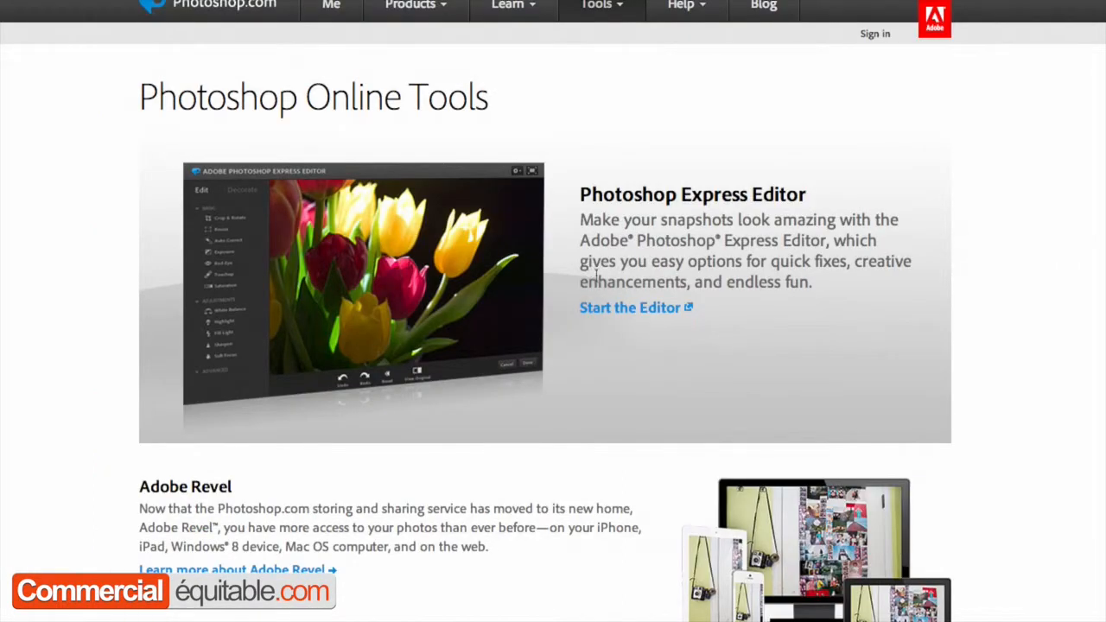
{"action": "left_click", "coordinate": [610, 308]}
{"action": "left_click", "coordinate": [566, 380]}
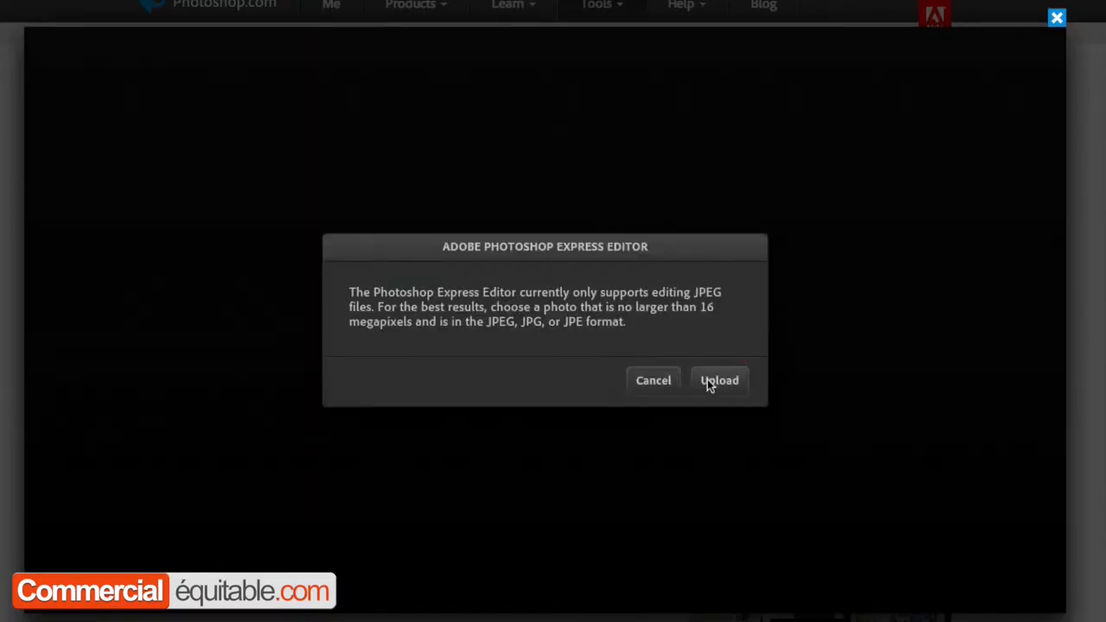
{"action": "left_click", "coordinate": [708, 380]}
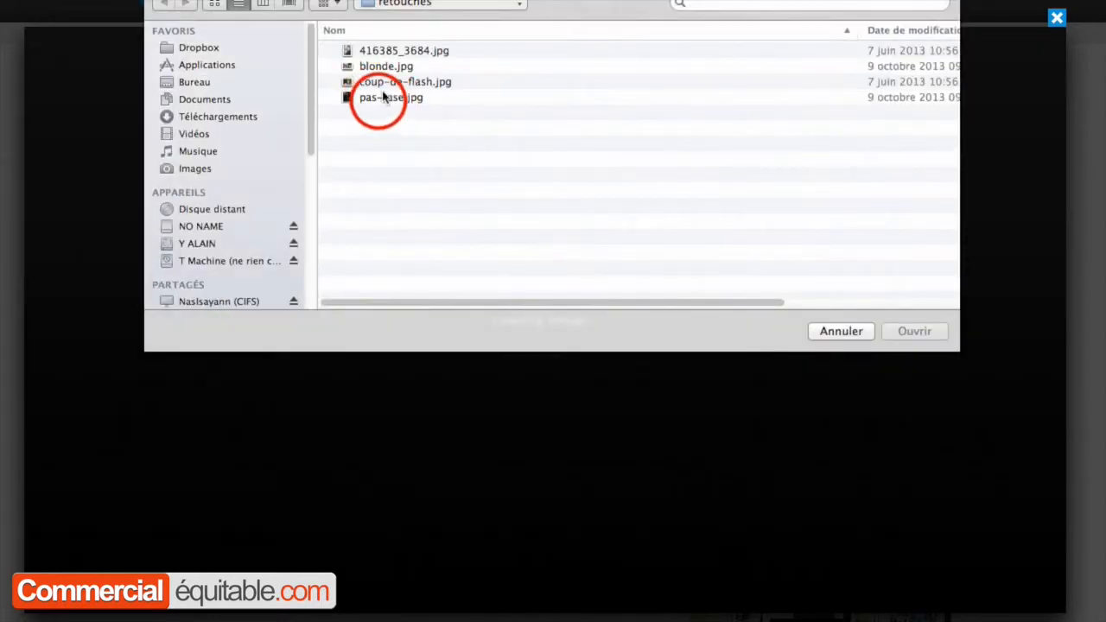
{"action": "left_click", "coordinate": [384, 98]}
{"action": "left_click", "coordinate": [909, 330]}
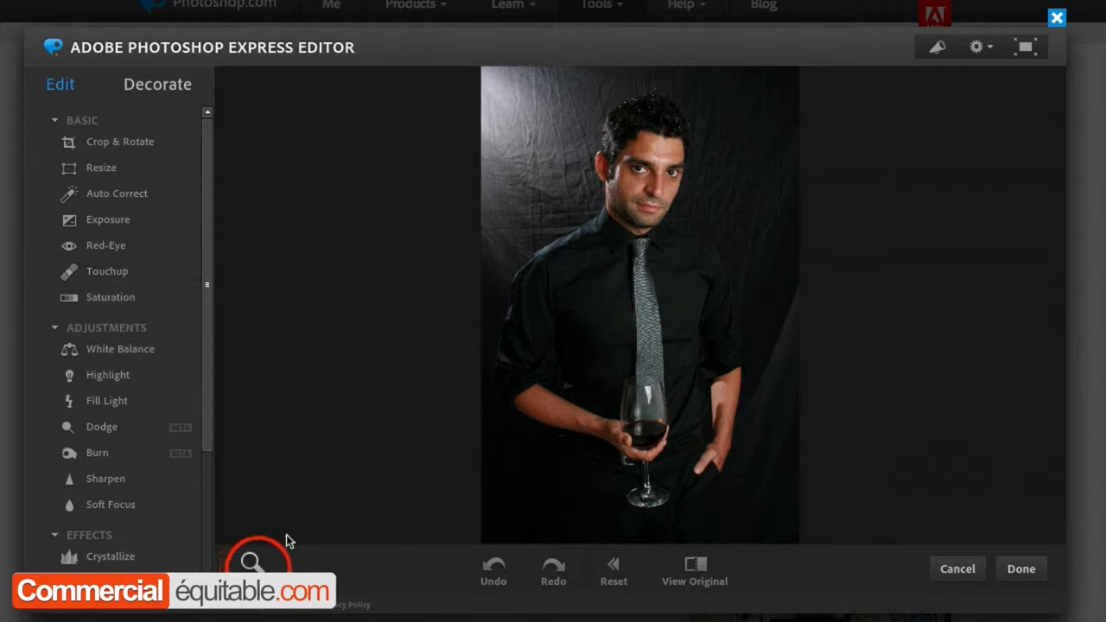
Retouch a first patch of stubble on the cheek beside the man's mouth with Touchup at 241% zoom
{"action": "left_click", "coordinate": [250, 561]}
{"action": "left_click_drag", "start_coordinate": [252, 492], "coordinate": [257, 467]}
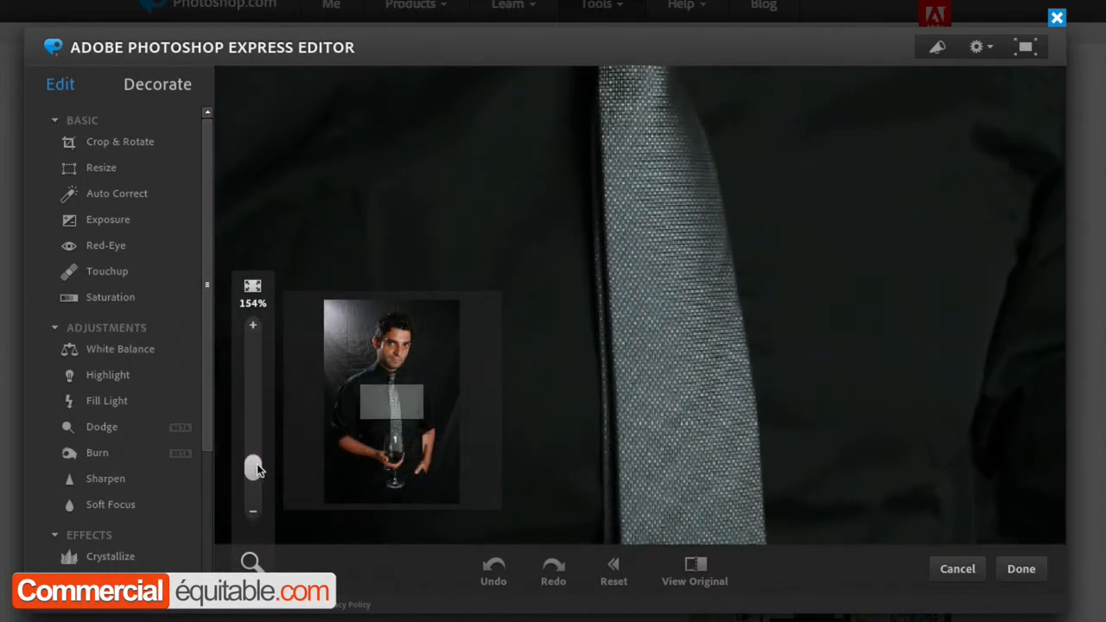
{"action": "left_click_drag", "start_coordinate": [394, 402], "coordinate": [393, 360]}
{"action": "left_click_drag", "start_coordinate": [252, 468], "coordinate": [257, 455]}
{"action": "left_click_drag", "start_coordinate": [398, 351], "coordinate": [398, 362]}
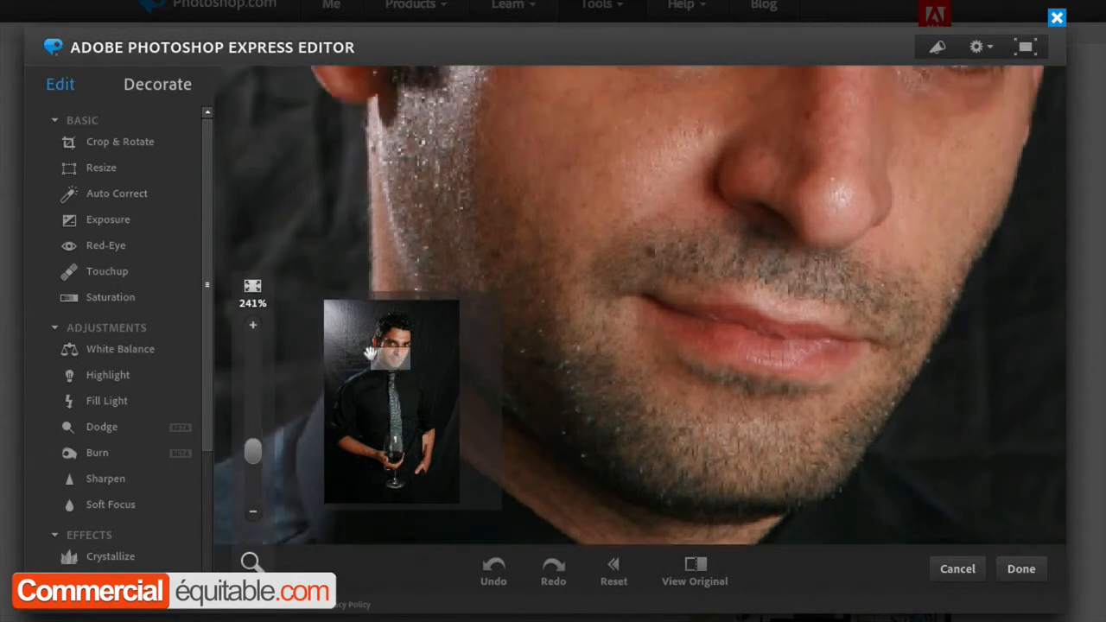
{"action": "left_click", "coordinate": [104, 275]}
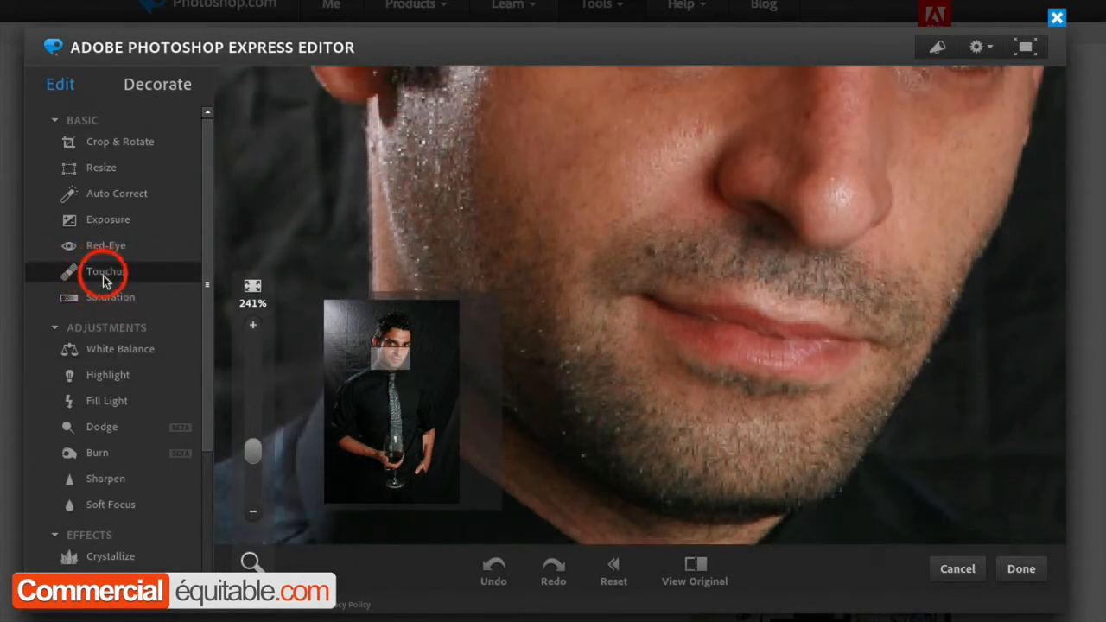
{"action": "mouse_move", "coordinate": [649, 108]}
{"action": "left_mouse_down"}
{"action": "mouse_move", "coordinate": [667, 108]}
{"action": "mouse_move", "coordinate": [649, 112]}
{"action": "left_mouse_up"}
{"action": "left_click", "coordinate": [546, 294]}
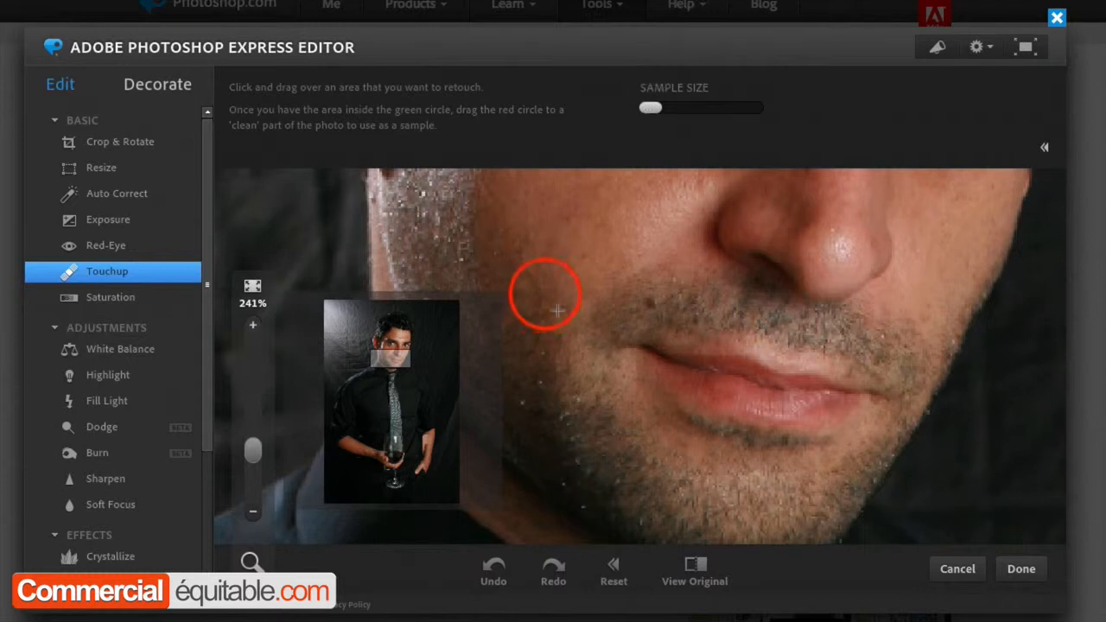
Enlarge the Touchup sample size and cover the cheek stubble near the ear with patches sampled from cleaner skin above
{"action": "left_click_drag", "start_coordinate": [651, 108], "coordinate": [663, 113]}
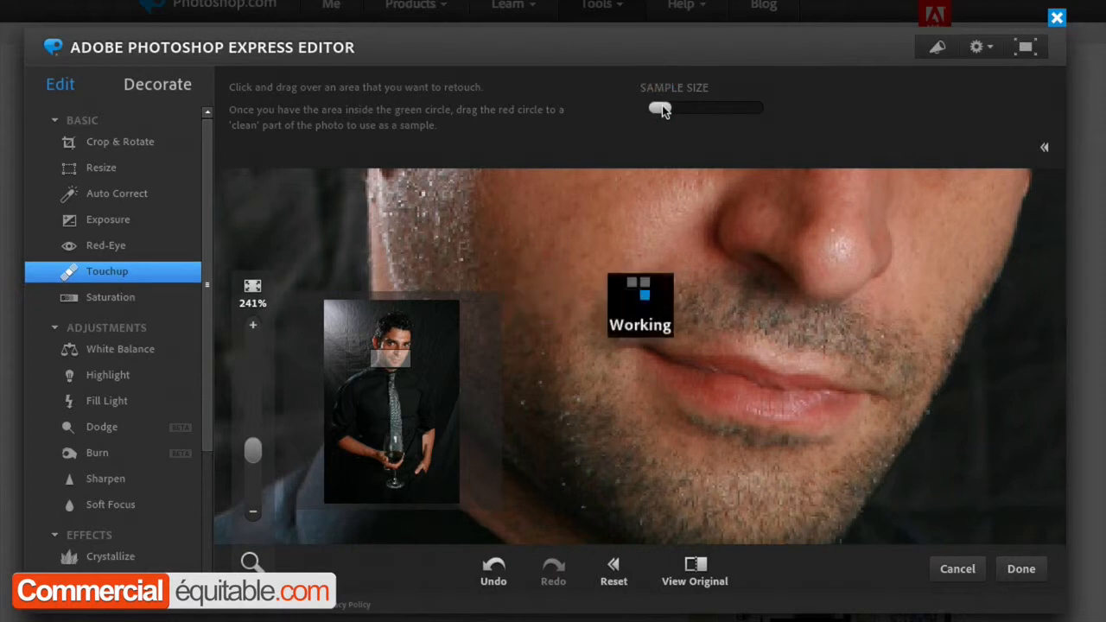
{"action": "left_click_drag", "start_coordinate": [559, 307], "coordinate": [560, 336]}
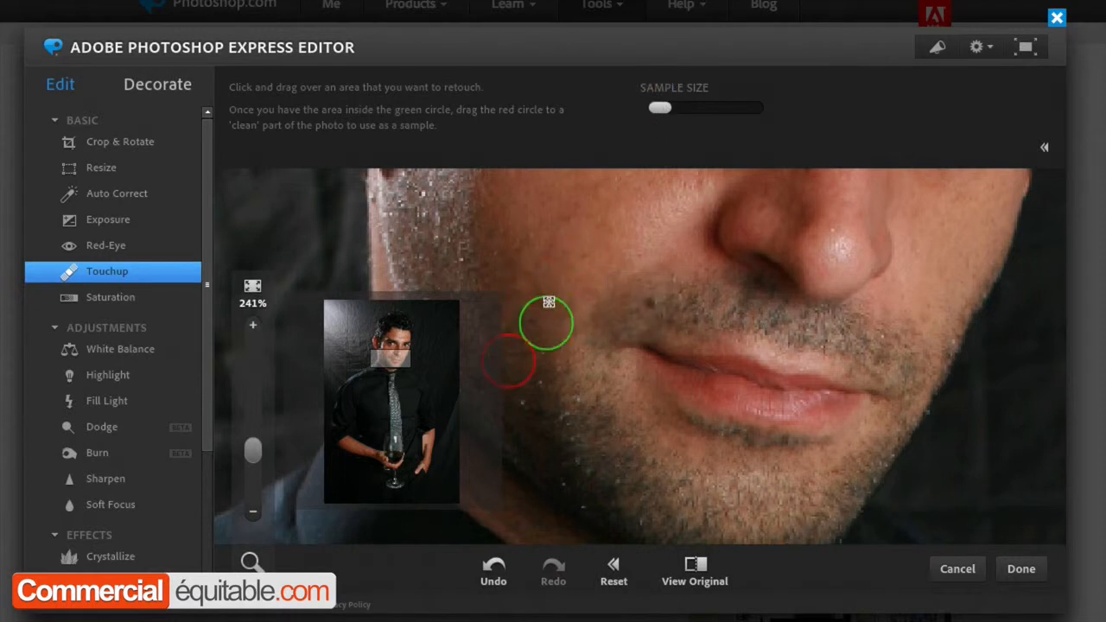
{"action": "mouse_move", "coordinate": [552, 281]}
{"action": "left_mouse_down"}
{"action": "mouse_move", "coordinate": [561, 303]}
{"action": "mouse_move", "coordinate": [570, 299]}
{"action": "left_mouse_up"}
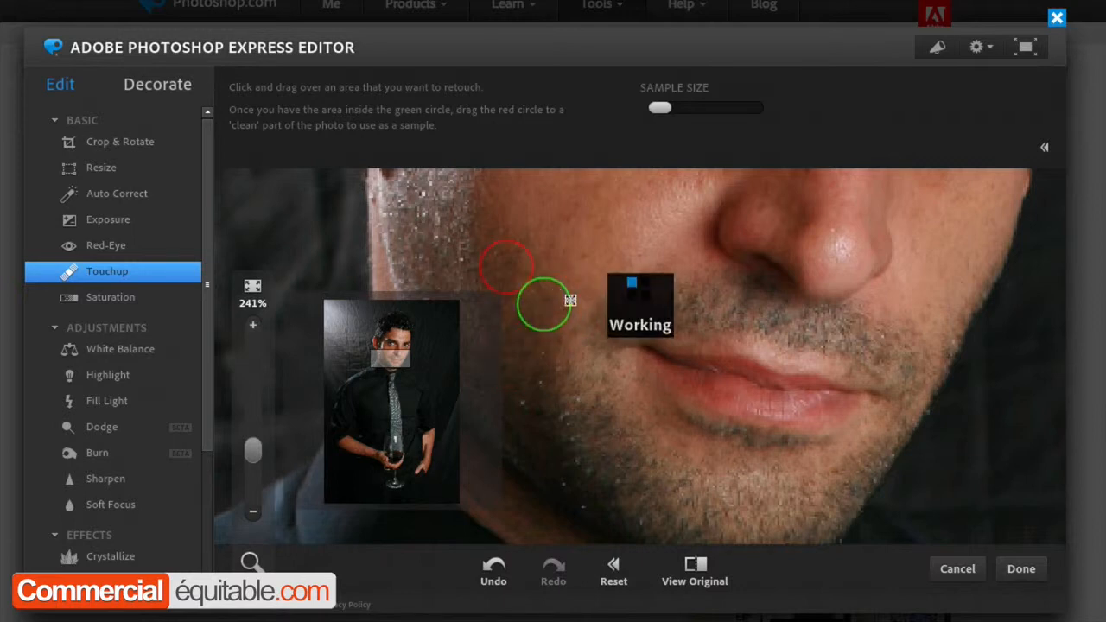
{"action": "left_click_drag", "start_coordinate": [659, 107], "coordinate": [666, 108]}
{"action": "mouse_move", "coordinate": [547, 271]}
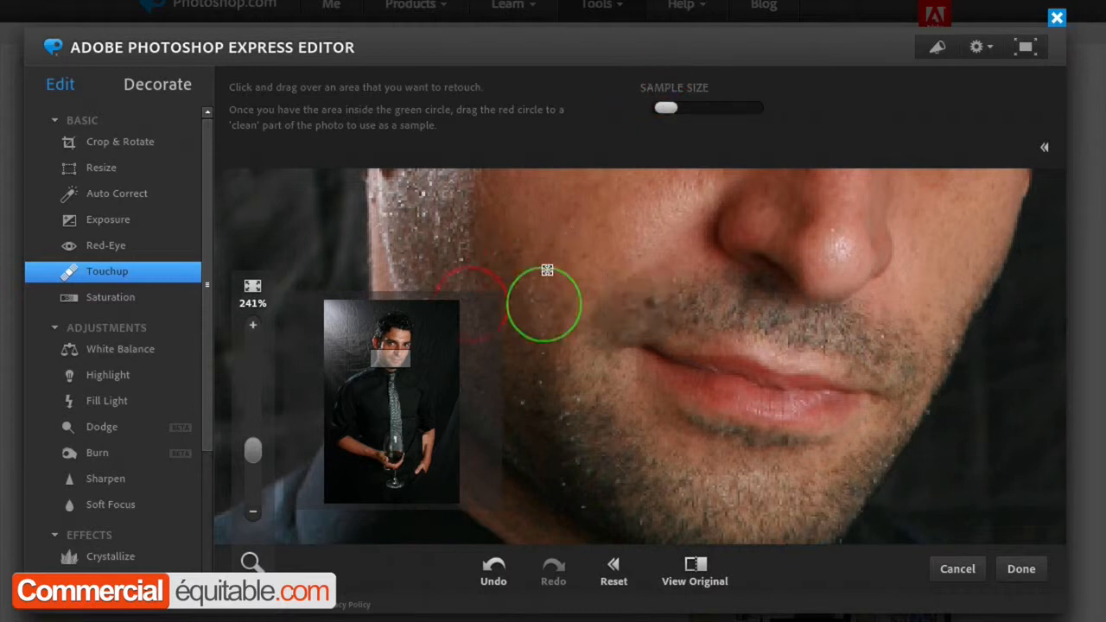
{"action": "left_click_drag", "start_coordinate": [466, 309], "coordinate": [495, 225]}
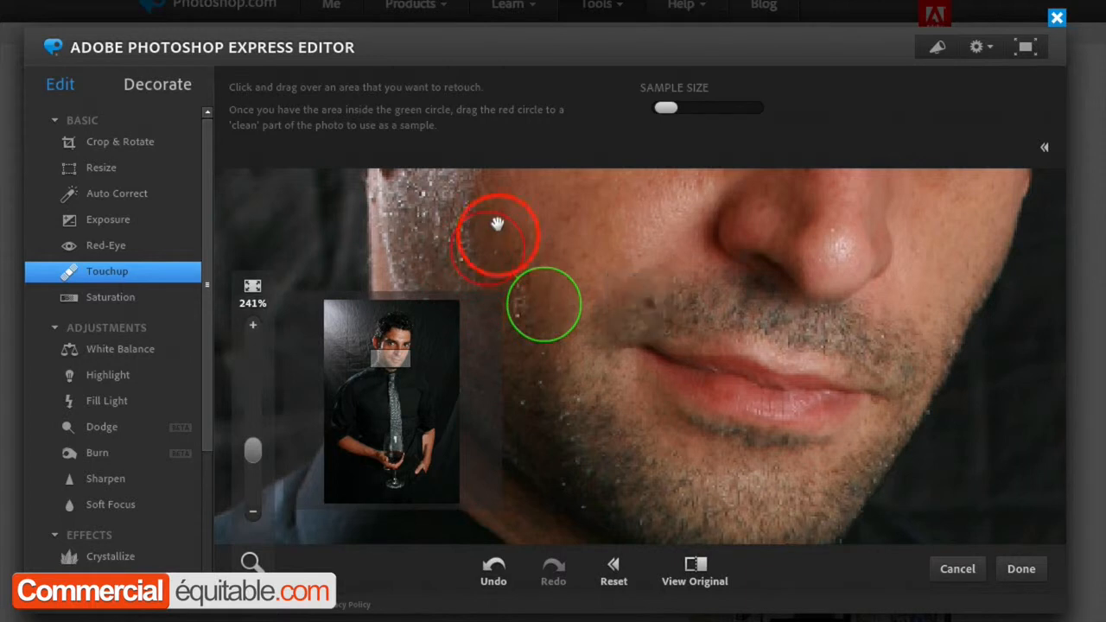
{"action": "left_click", "coordinate": [558, 318]}
{"action": "mouse_move", "coordinate": [561, 319]}
{"action": "left_mouse_down"}
{"action": "mouse_move", "coordinate": [577, 327]}
{"action": "mouse_move", "coordinate": [552, 330]}
{"action": "mouse_move", "coordinate": [563, 343]}
{"action": "mouse_move", "coordinate": [563, 332]}
{"action": "left_mouse_up"}
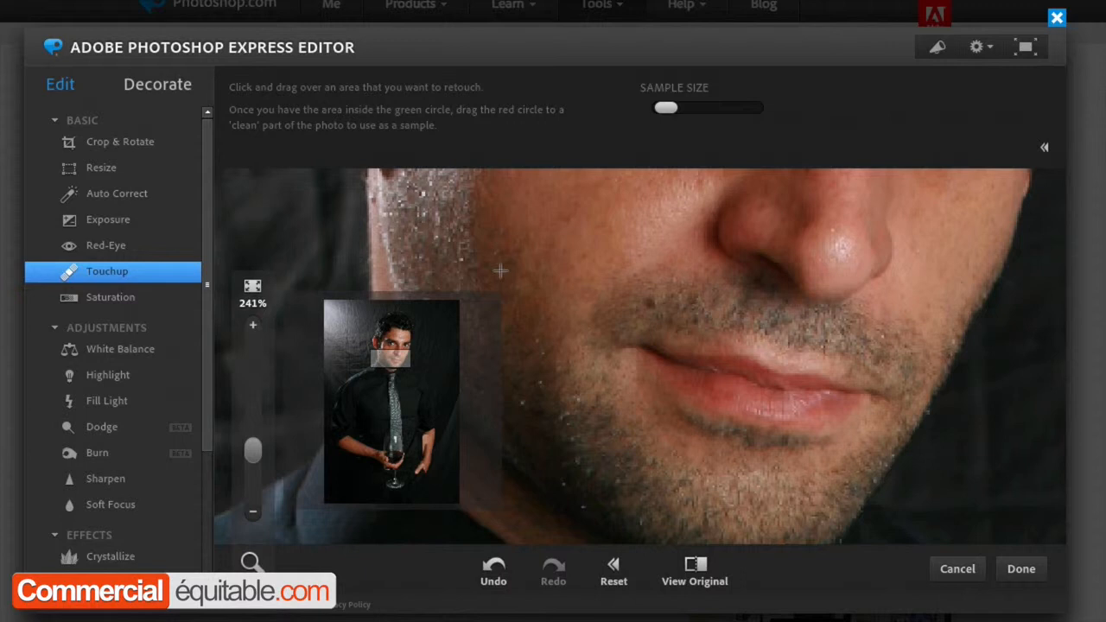
{"action": "left_click", "coordinate": [546, 319]}
Cover the stubble between the cheek and the near corner of the upper lip, sampling clean skin from the cheek
{"action": "left_click", "coordinate": [692, 294]}
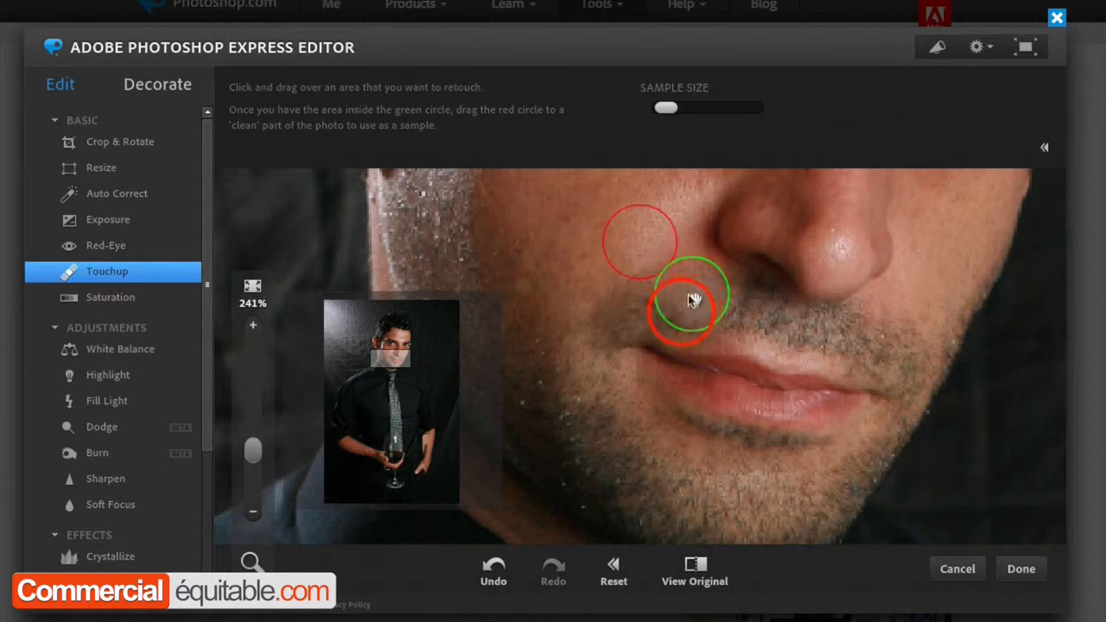
{"action": "left_click_drag", "start_coordinate": [682, 314], "coordinate": [681, 319]}
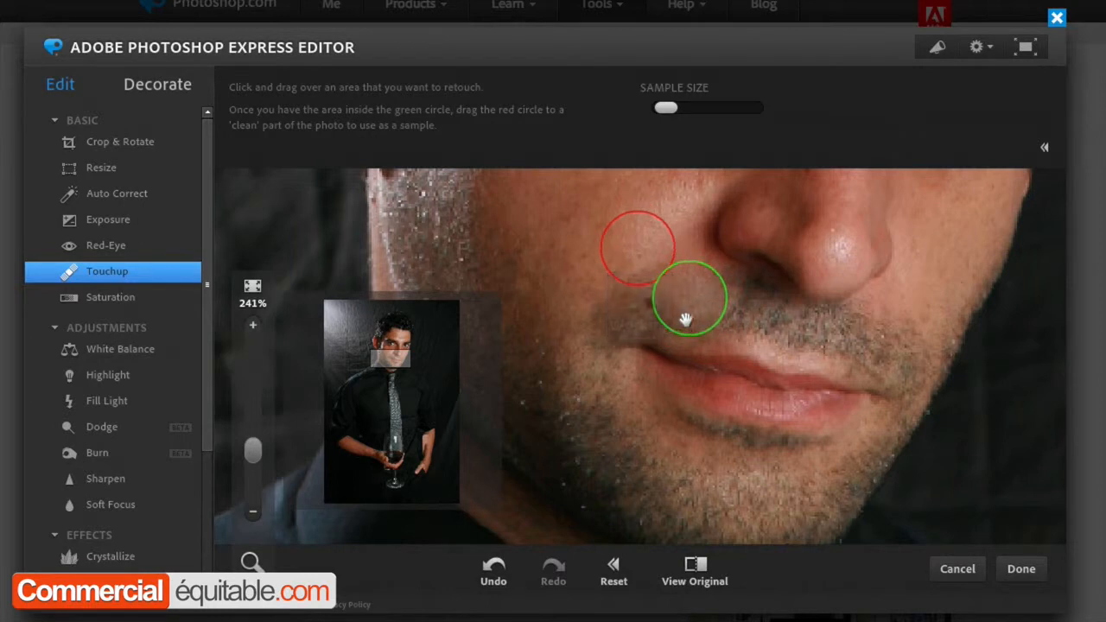
{"action": "left_click_drag", "start_coordinate": [628, 265], "coordinate": [665, 300]}
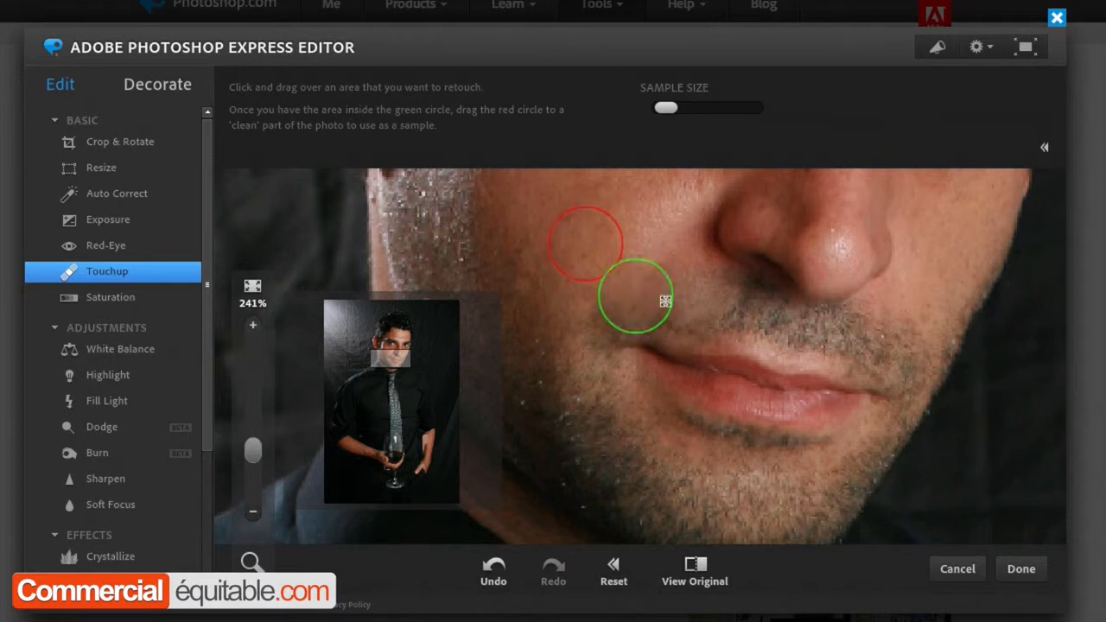
{"action": "left_click_drag", "start_coordinate": [596, 256], "coordinate": [645, 232]}
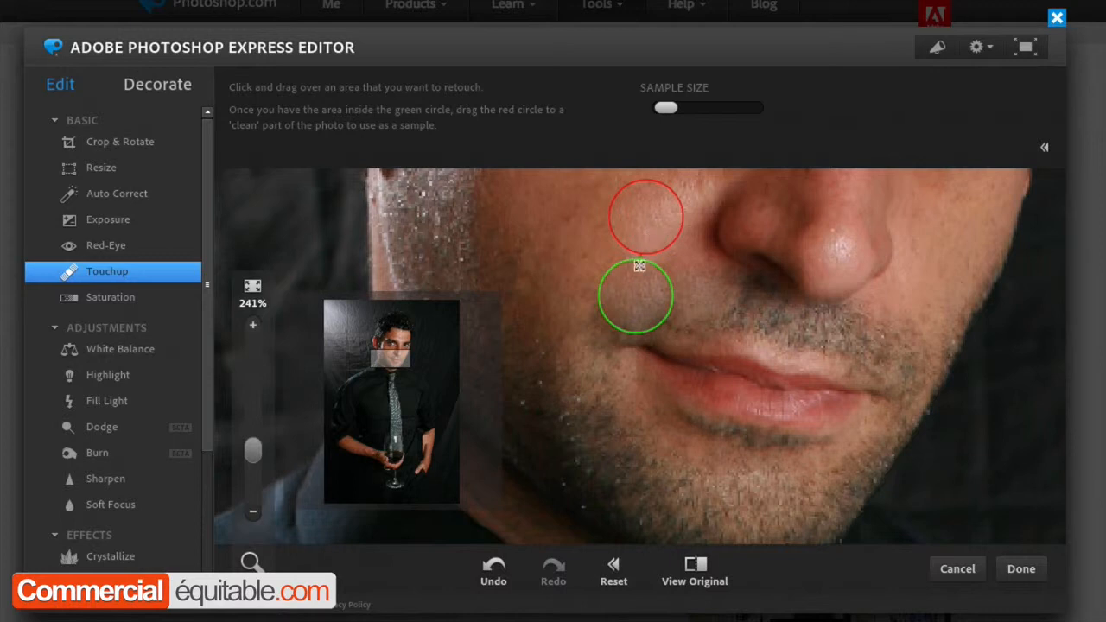
{"action": "left_click_drag", "start_coordinate": [651, 231], "coordinate": [587, 261]}
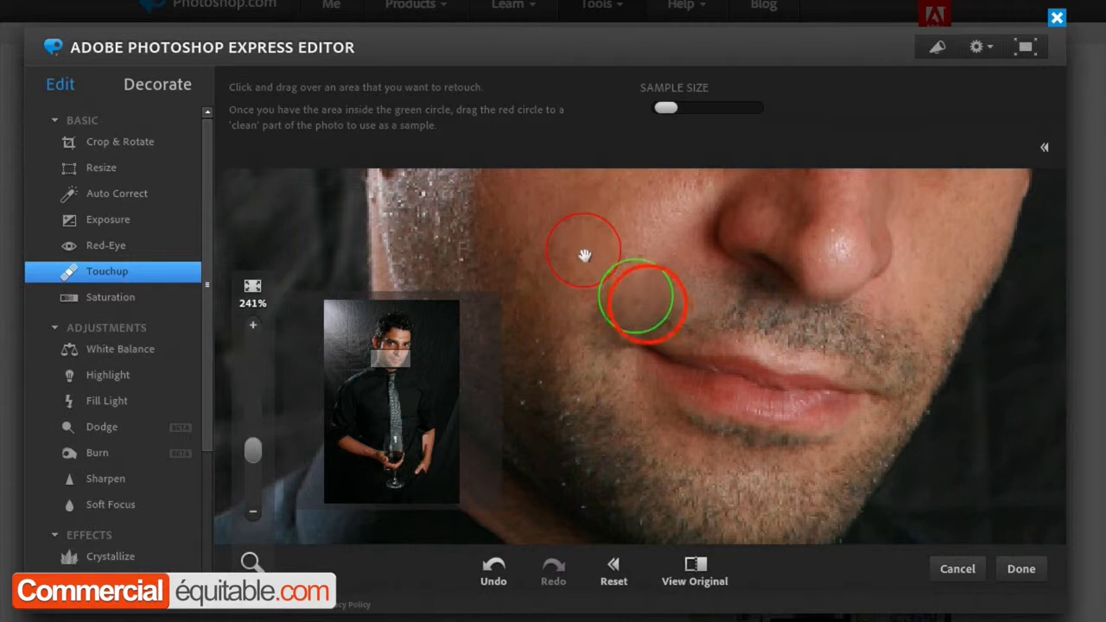
{"action": "left_click_drag", "start_coordinate": [649, 301], "coordinate": [668, 321]}
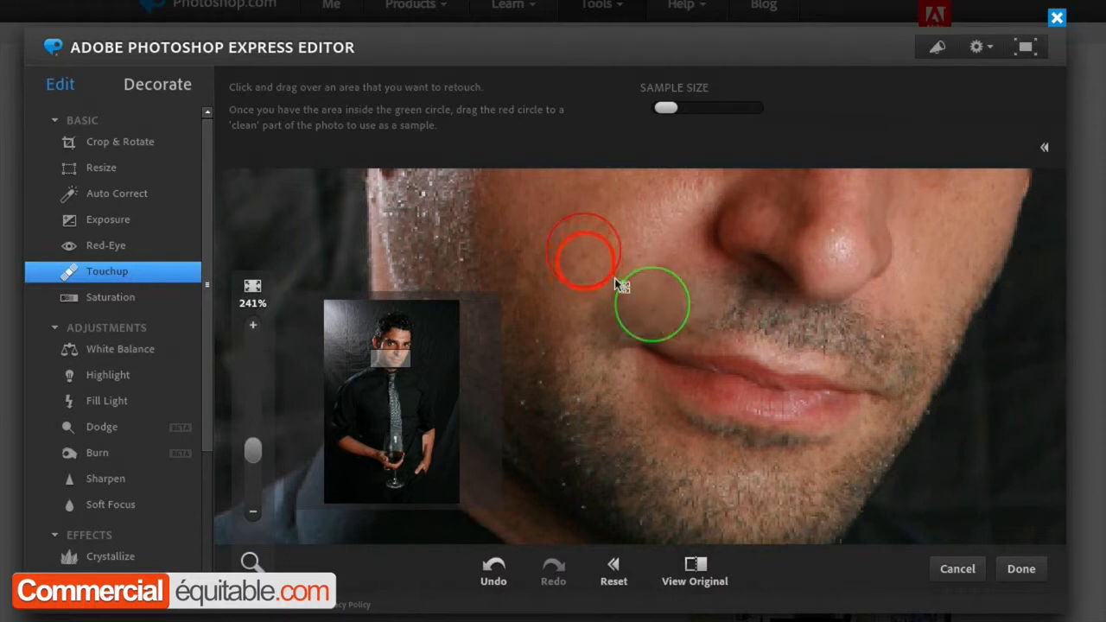
{"action": "left_click_drag", "start_coordinate": [585, 262], "coordinate": [594, 283]}
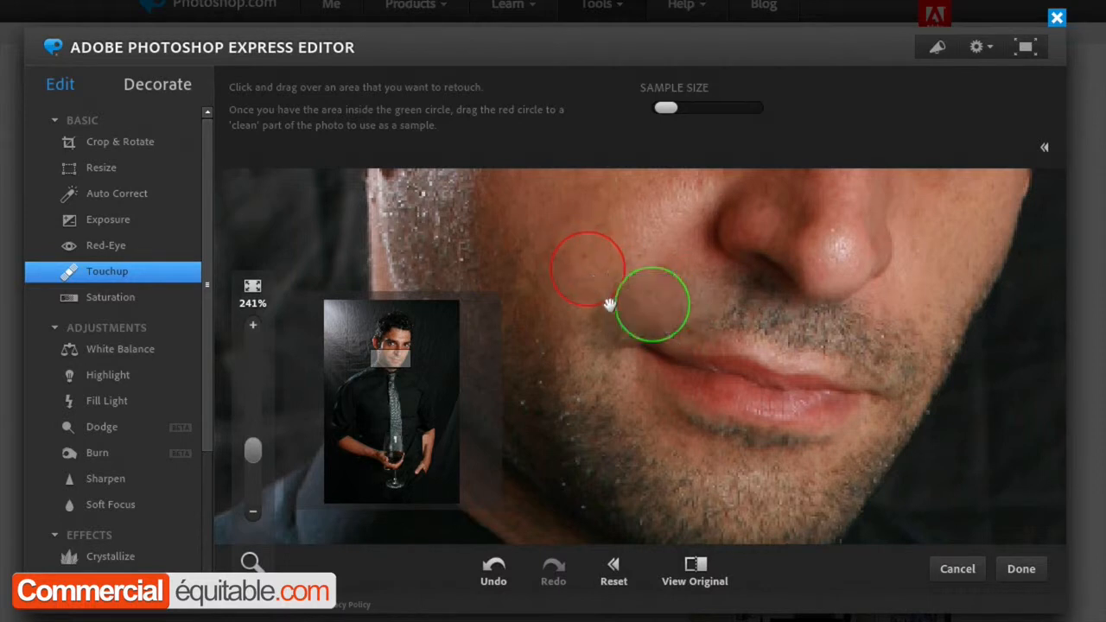
Retouch the moustache stubble on the far half of the upper lip and under the nose, using a slightly smaller sample size
{"action": "left_click", "coordinate": [875, 338]}
{"action": "mouse_move", "coordinate": [894, 348]}
{"action": "left_mouse_down"}
{"action": "mouse_move", "coordinate": [737, 307]}
{"action": "mouse_move", "coordinate": [801, 338]}
{"action": "left_mouse_up"}
{"action": "left_click", "coordinate": [671, 110]}
{"action": "left_click_drag", "start_coordinate": [671, 109], "coordinate": [661, 108]}
{"action": "left_click_drag", "start_coordinate": [776, 291], "coordinate": [750, 314]}
{"action": "left_click", "coordinate": [739, 299]}
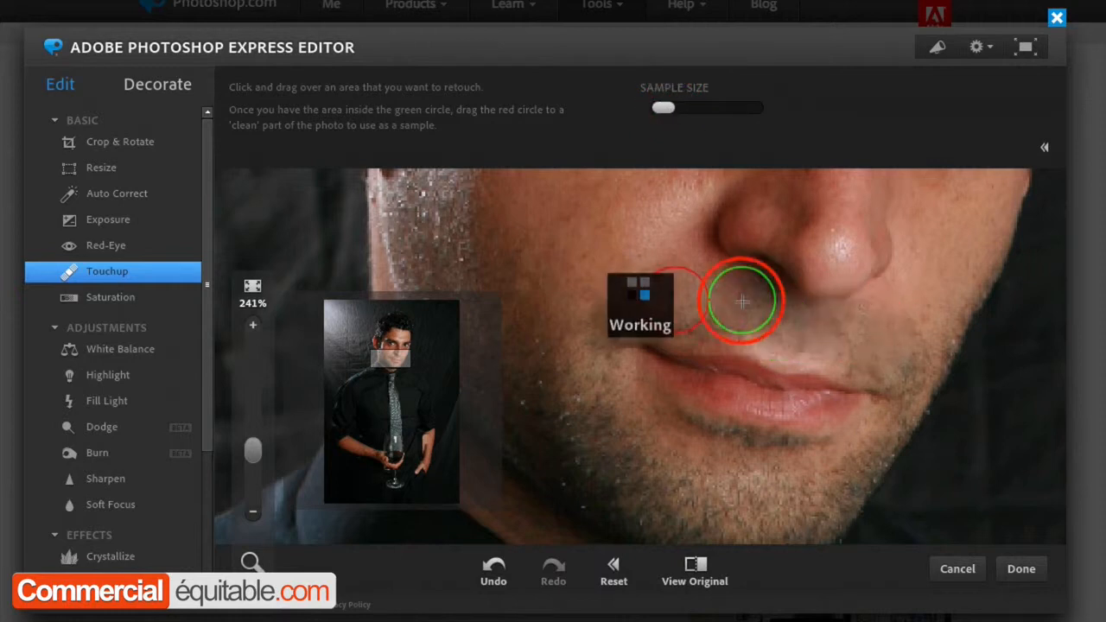
Try to rework the Touchup patch under the nostril, and undo the last change
{"action": "left_click_drag", "start_coordinate": [724, 328], "coordinate": [712, 328]}
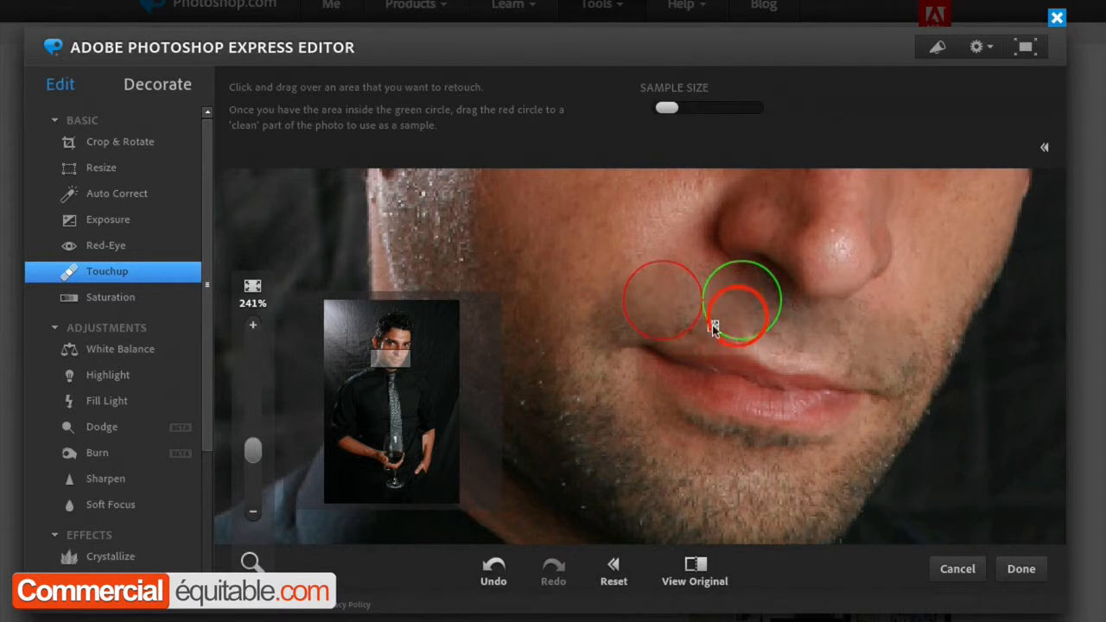
{"action": "left_click", "coordinate": [700, 341]}
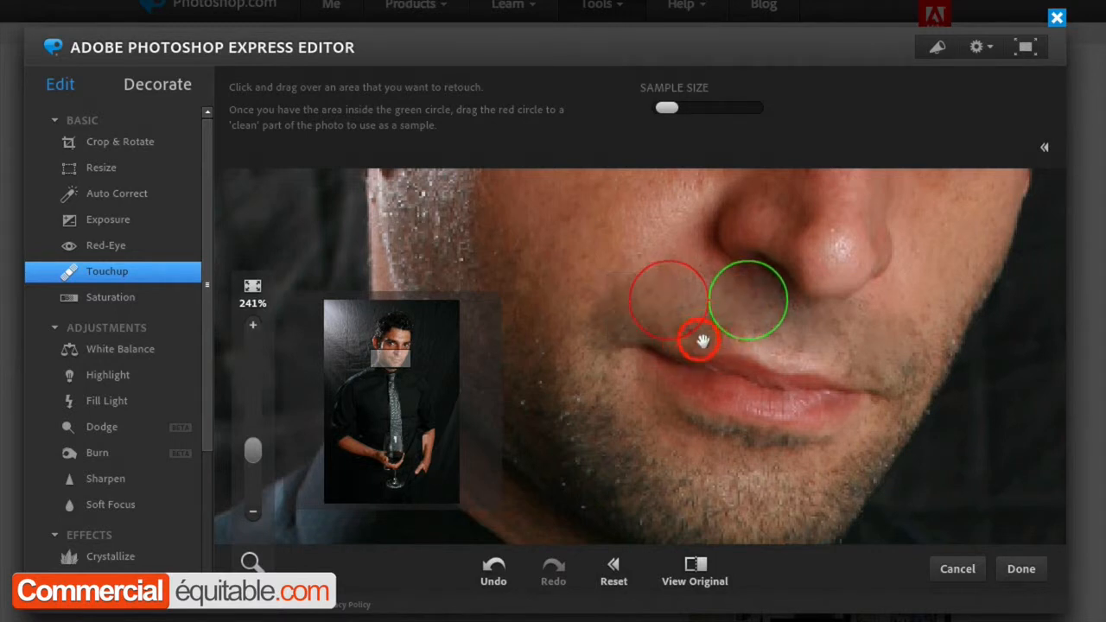
{"action": "mouse_move", "coordinate": [711, 340]}
{"action": "key", "text": "ctrl+z"}
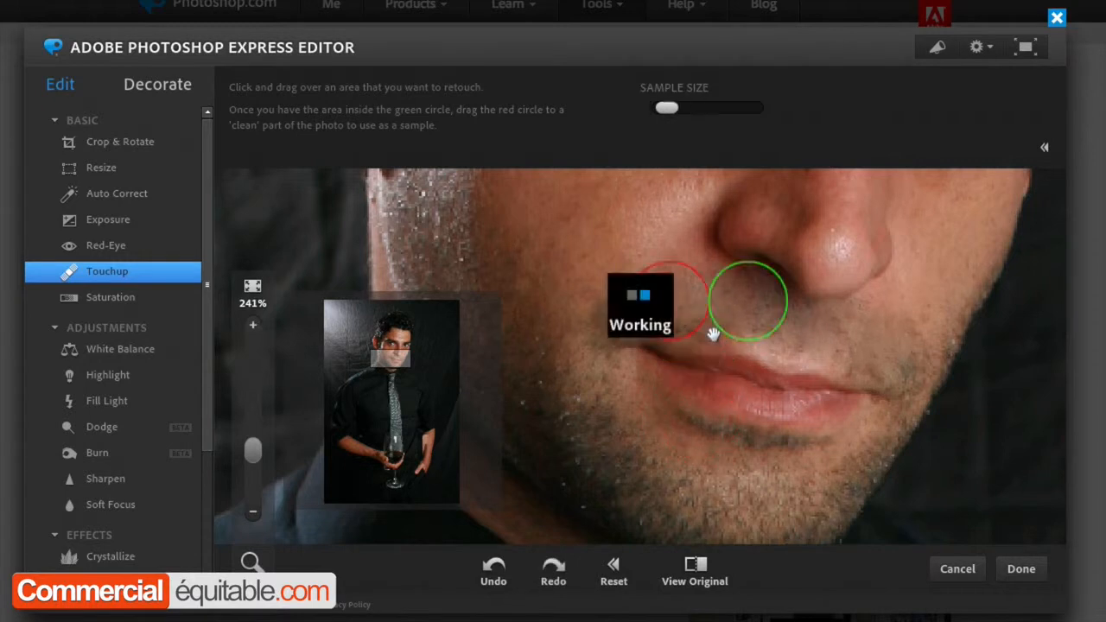
Cover the stubble on the cheek beside the near mouth corner with Touchup patches sampled from the skin above
{"action": "mouse_move", "coordinate": [563, 380]}
{"action": "left_mouse_down"}
{"action": "mouse_move", "coordinate": [579, 370]}
{"action": "mouse_move", "coordinate": [566, 384]}
{"action": "left_mouse_up"}
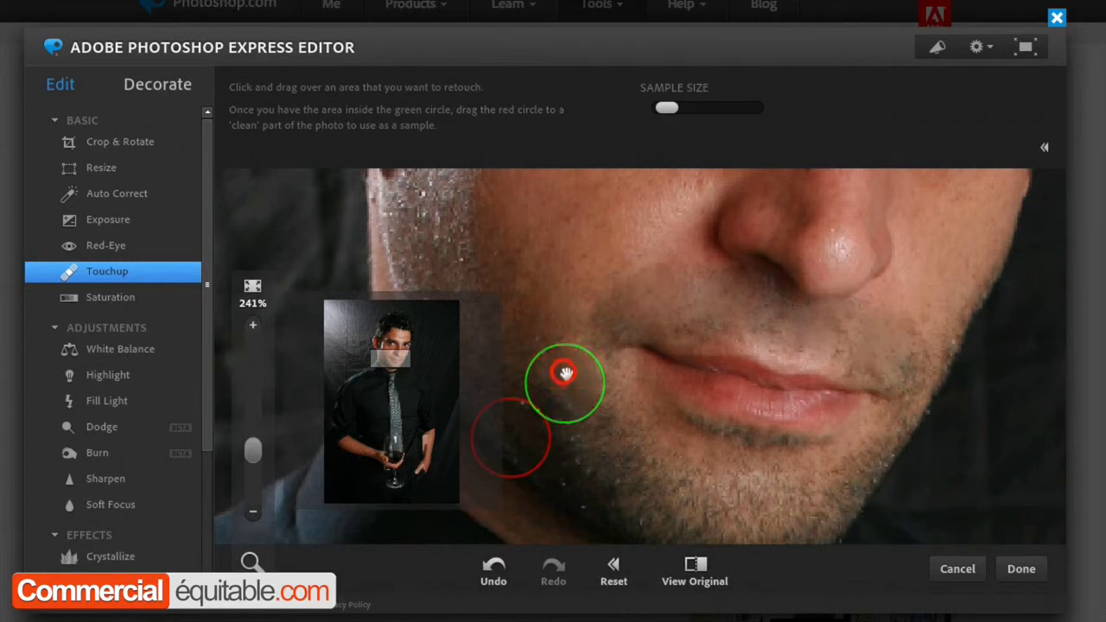
{"action": "left_click_drag", "start_coordinate": [513, 440], "coordinate": [509, 362]}
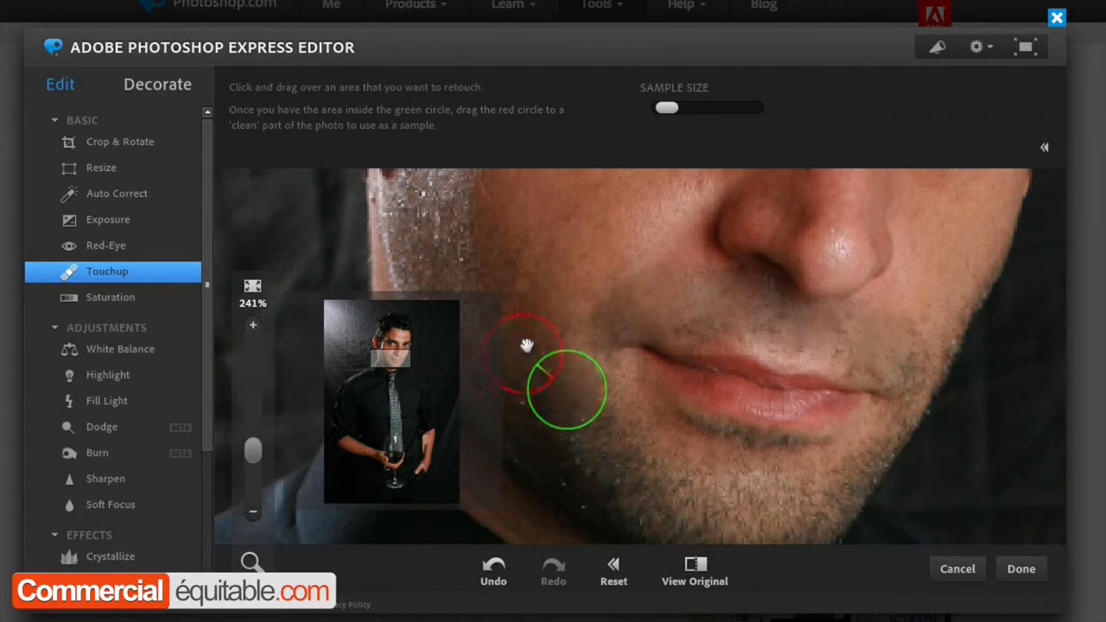
{"action": "left_click", "coordinate": [589, 337]}
{"action": "left_click_drag", "start_coordinate": [596, 341], "coordinate": [596, 355]}
{"action": "left_click", "coordinate": [527, 352]}
{"action": "left_click_drag", "start_coordinate": [528, 353], "coordinate": [552, 306]}
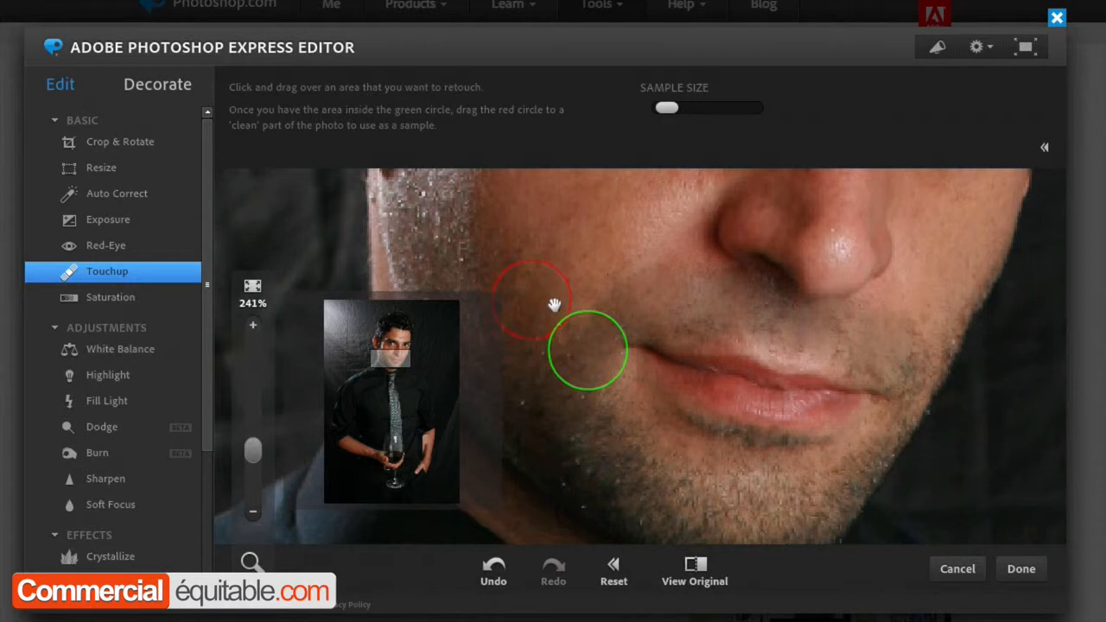
Smooth the cheek patch just above the near mouth corner, sampling clean skin from higher on the cheek
{"action": "left_click", "coordinate": [587, 300]}
{"action": "left_click", "coordinate": [520, 294]}
{"action": "left_click_drag", "start_coordinate": [521, 294], "coordinate": [548, 247]}
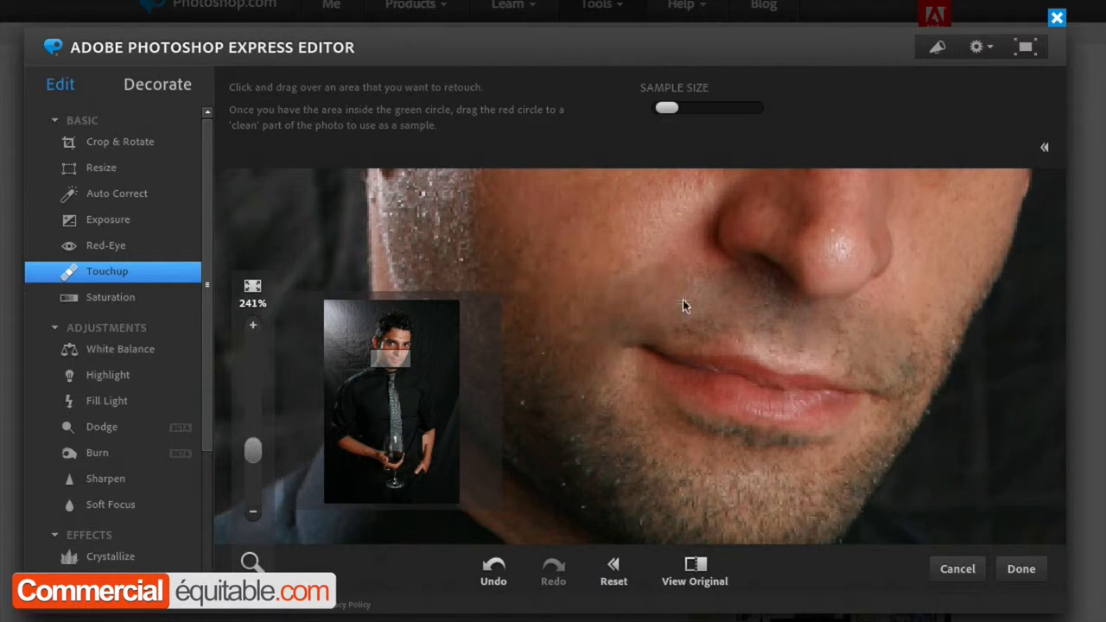
Retouch the remaining stubble above the far corner of the mouth with several Touchup dabs
{"action": "left_click", "coordinate": [852, 334]}
{"action": "left_click", "coordinate": [866, 335]}
{"action": "left_click", "coordinate": [875, 336]}
{"action": "left_click", "coordinate": [874, 331]}
Cover the stubble on the cheek below the sideburn with Touchup patches sampled from the cleaner skin above
{"action": "left_click", "coordinate": [553, 240]}
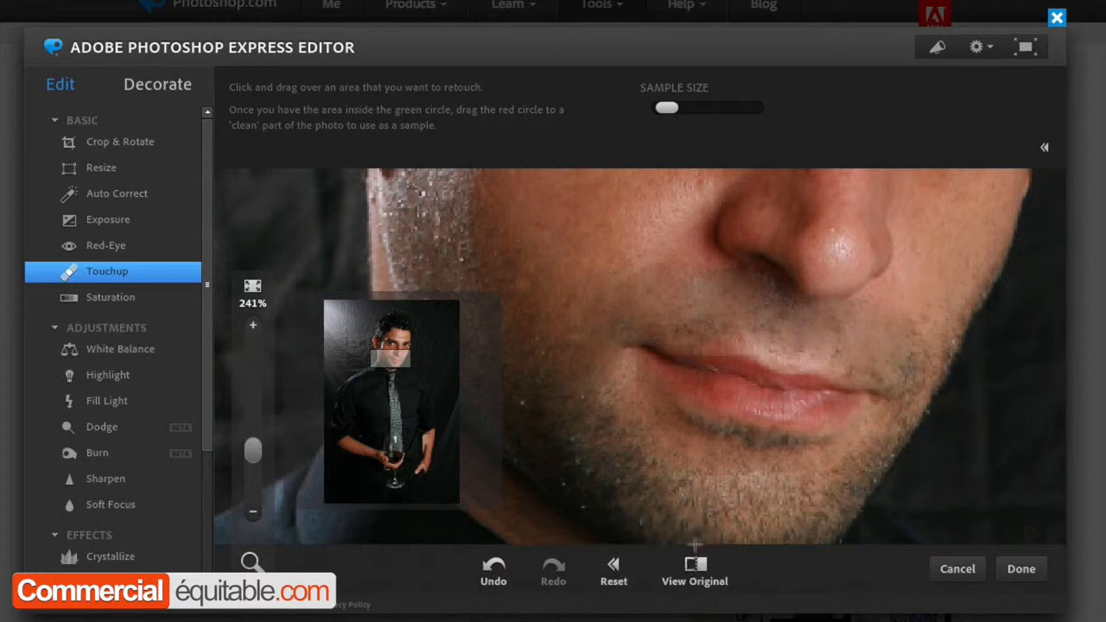
{"action": "left_click", "coordinate": [518, 262]}
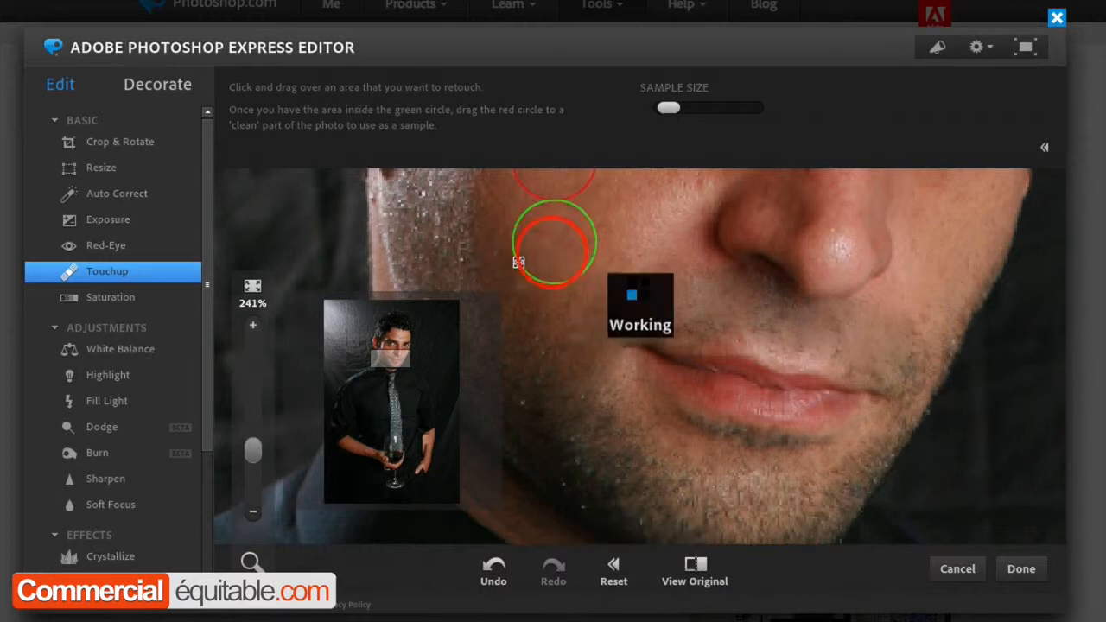
{"action": "left_click_drag", "start_coordinate": [548, 254], "coordinate": [523, 258]}
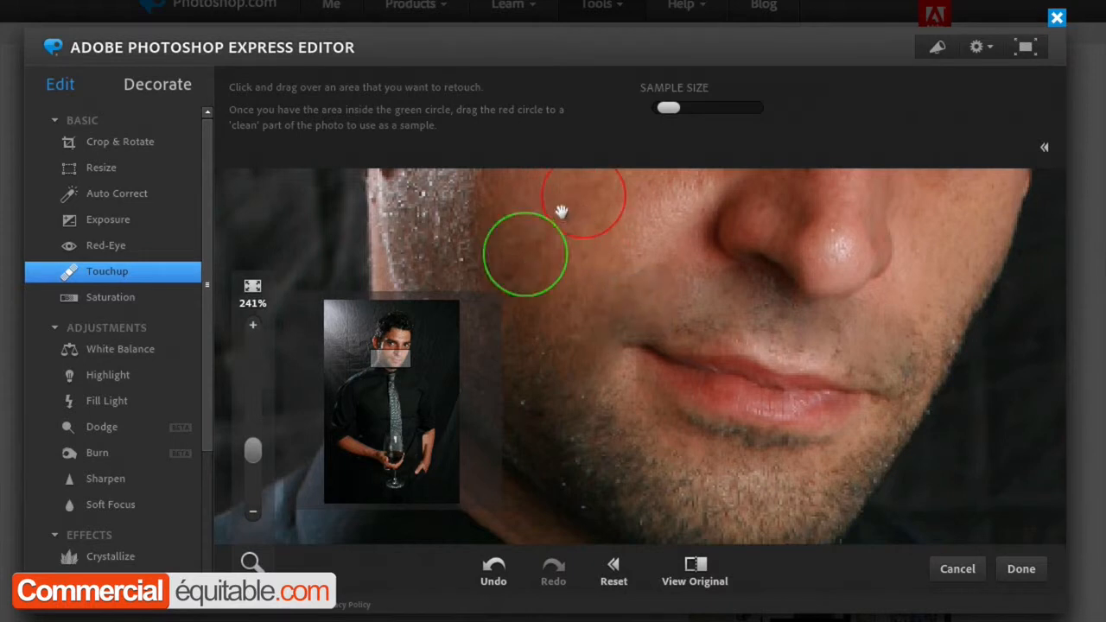
{"action": "left_click_drag", "start_coordinate": [503, 197], "coordinate": [508, 223]}
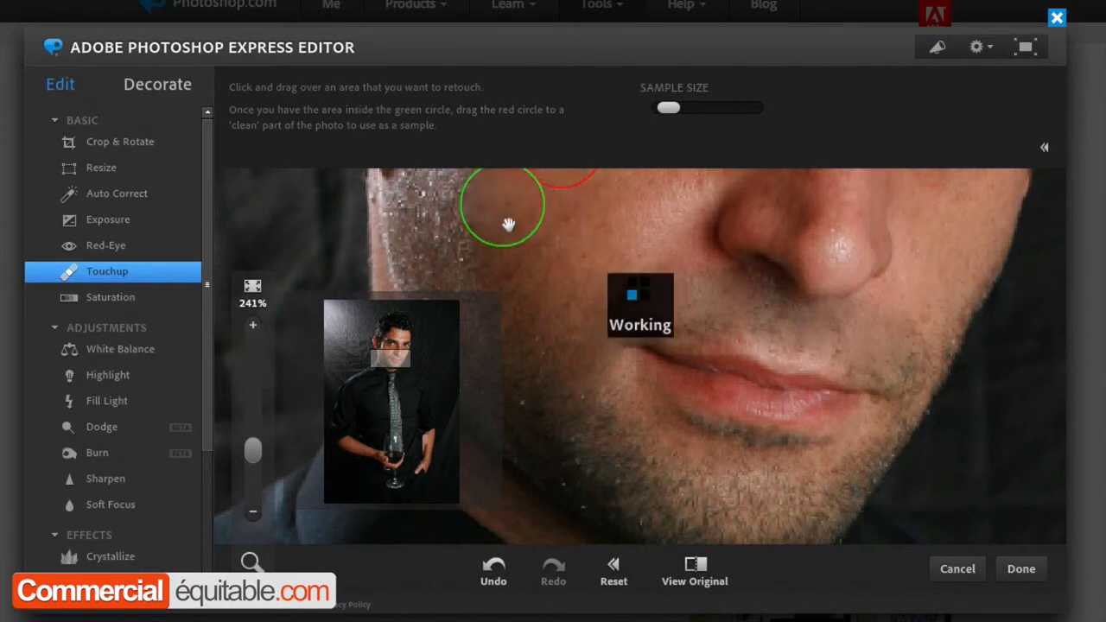
{"action": "left_click_drag", "start_coordinate": [570, 179], "coordinate": [578, 185]}
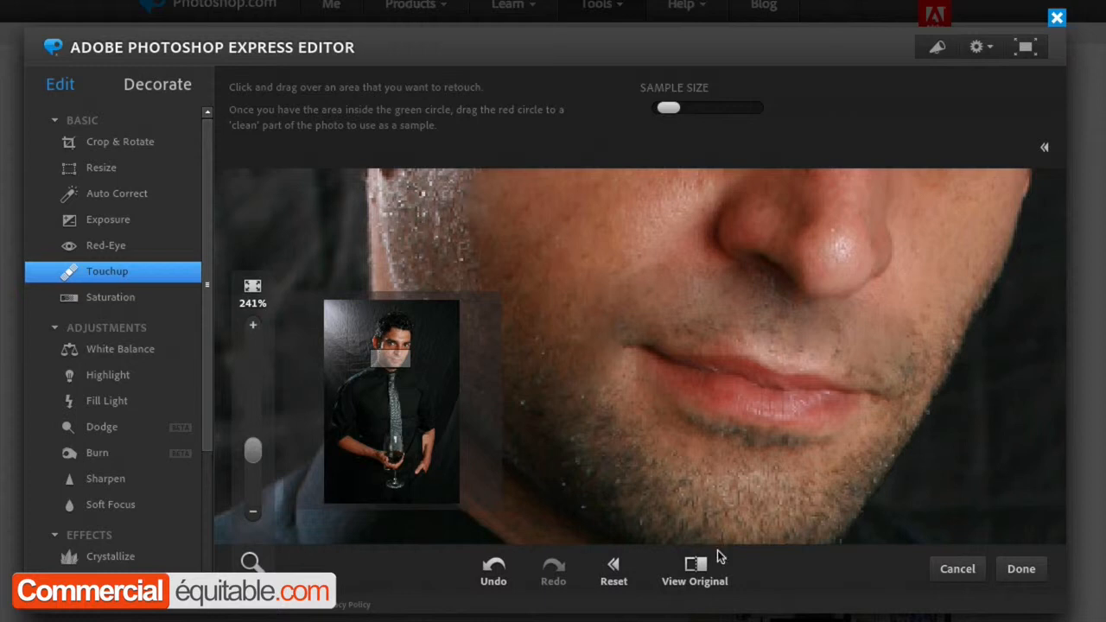
Compare the retouched face with the original, both in close-up and with the whole head visible at 62% zoom
{"action": "left_click", "coordinate": [696, 577]}
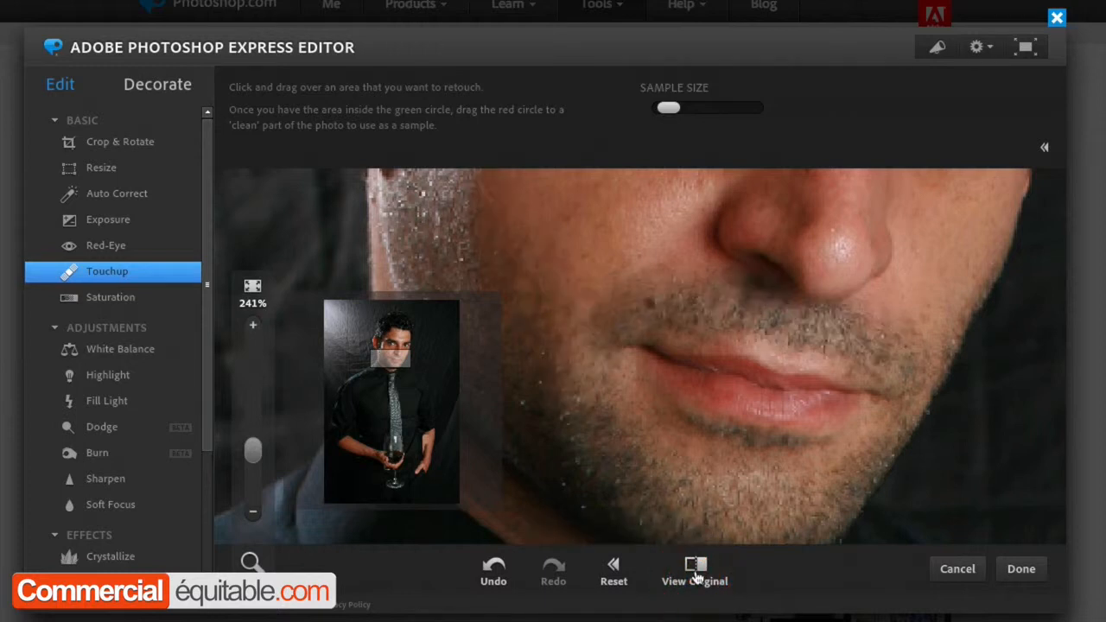
{"action": "left_click", "coordinate": [696, 577]}
{"action": "left_click", "coordinate": [696, 577]}
{"action": "left_click", "coordinate": [697, 577]}
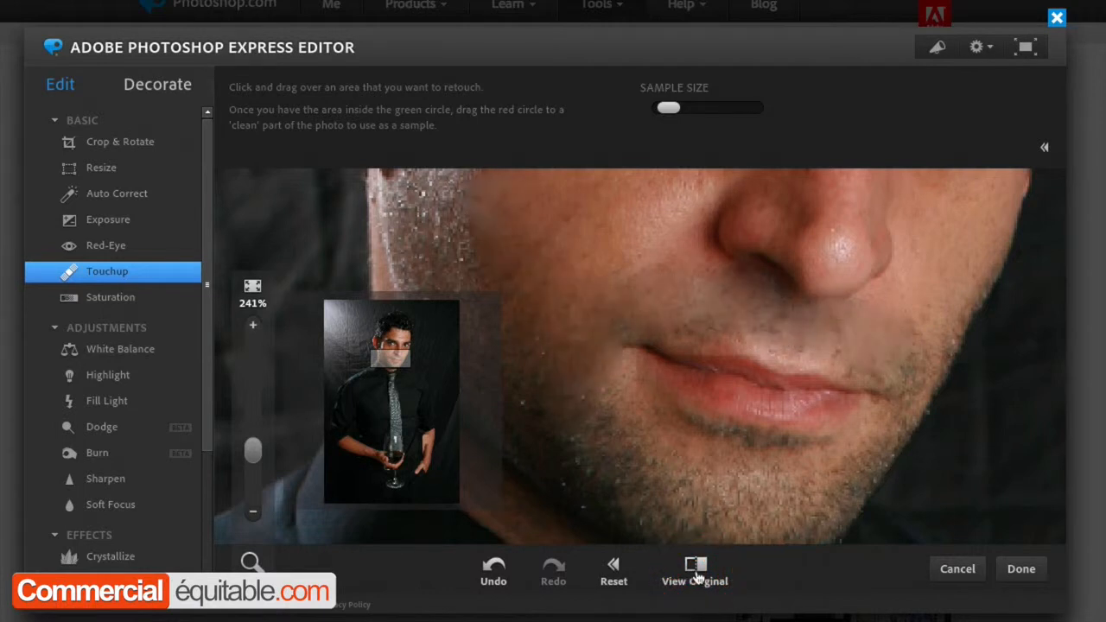
{"action": "left_click_drag", "start_coordinate": [254, 449], "coordinate": [261, 486]}
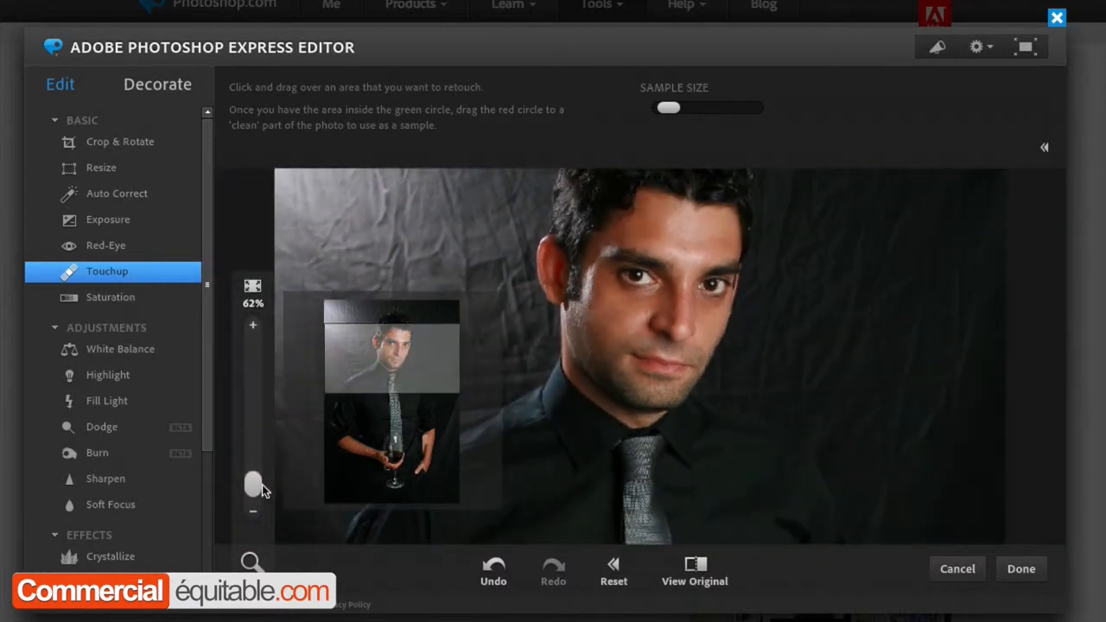
{"action": "left_click", "coordinate": [696, 575]}
{"action": "left_click", "coordinate": [696, 575]}
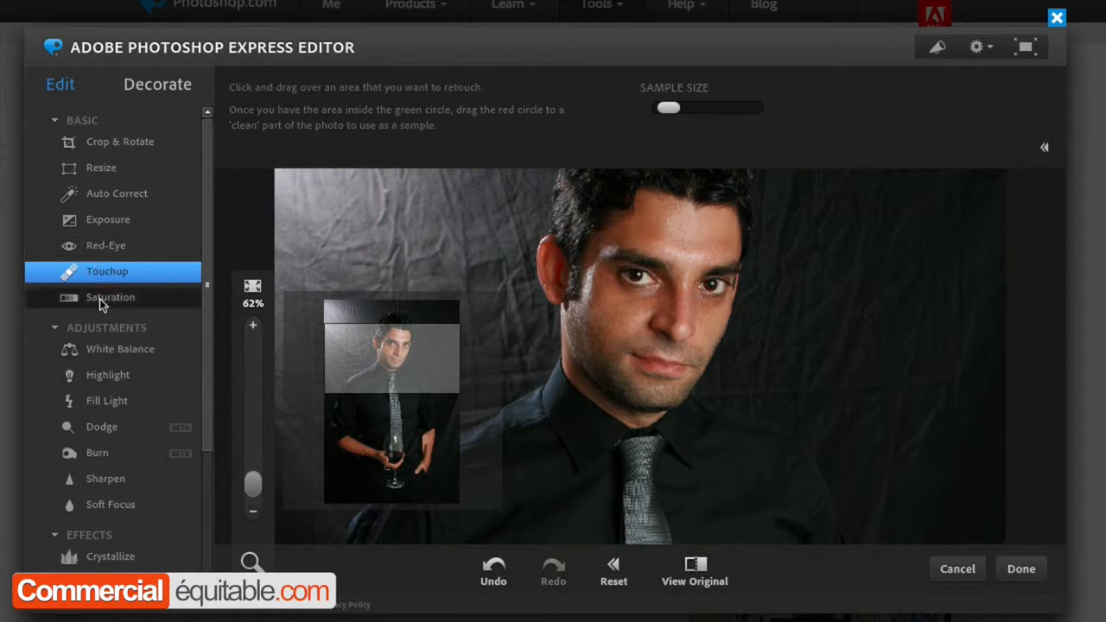
{"action": "left_click_drag", "start_coordinate": [207, 358], "coordinate": [208, 378]}
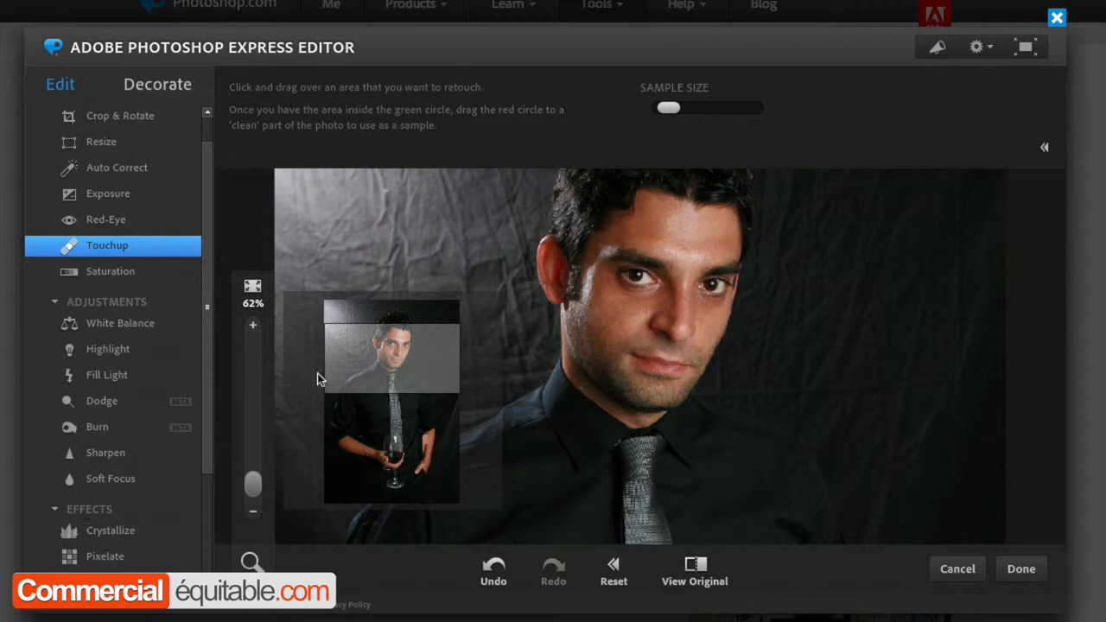
{"action": "left_click_drag", "start_coordinate": [212, 244], "coordinate": [199, 350]}
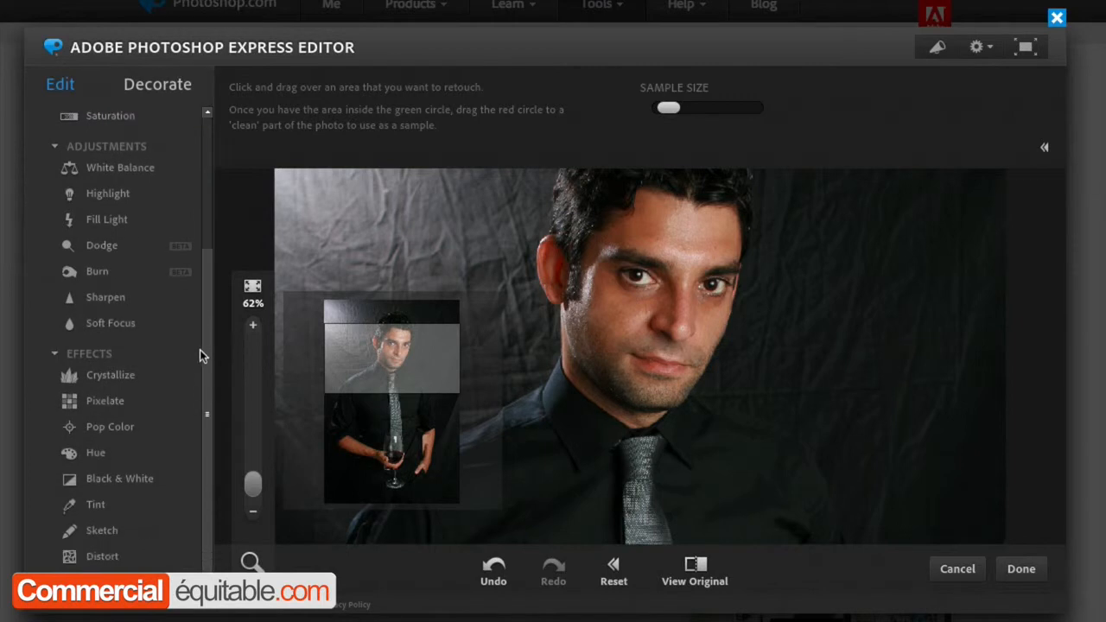
{"action": "left_click", "coordinate": [194, 480]}
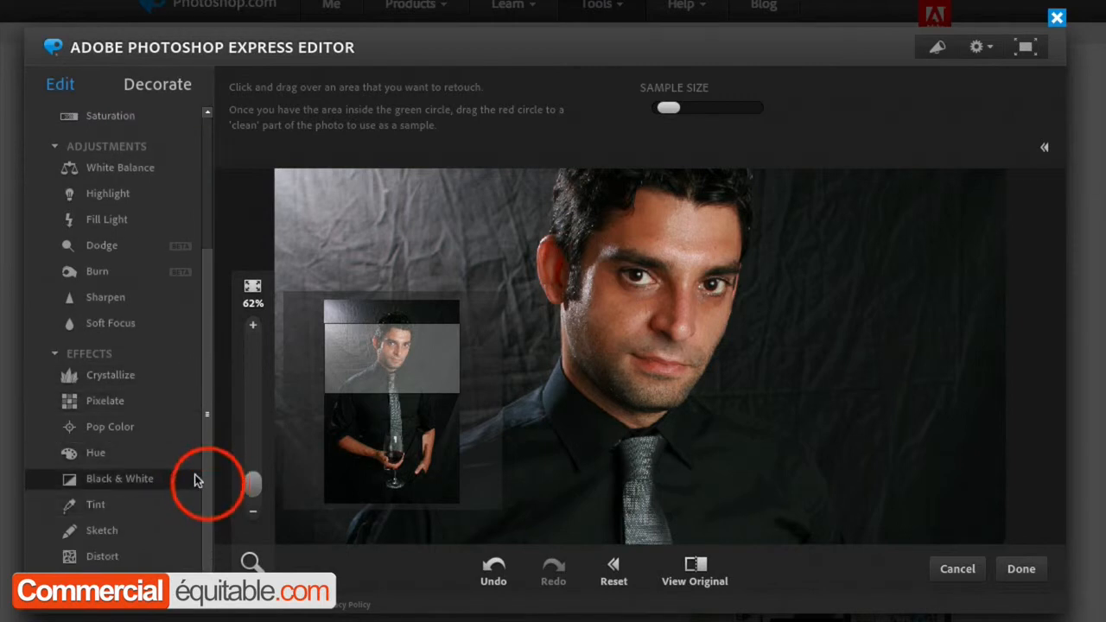
{"action": "left_click_drag", "start_coordinate": [208, 481], "coordinate": [201, 377]}
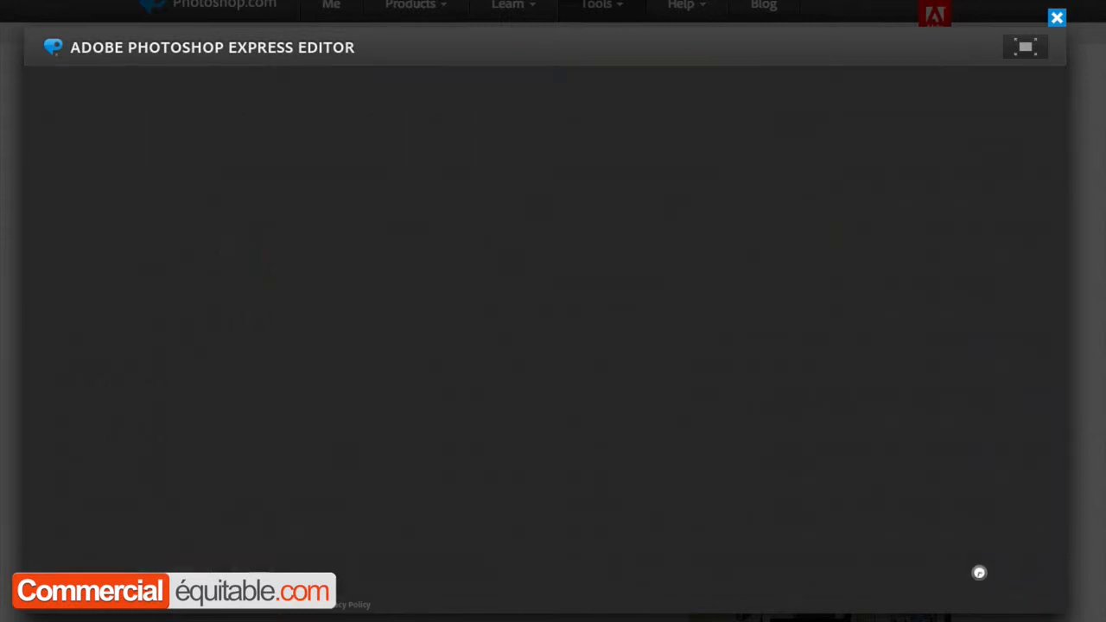
Save the edited photo to the computer as pas-raseedited in the retouches folder
{"action": "left_click", "coordinate": [716, 216]}
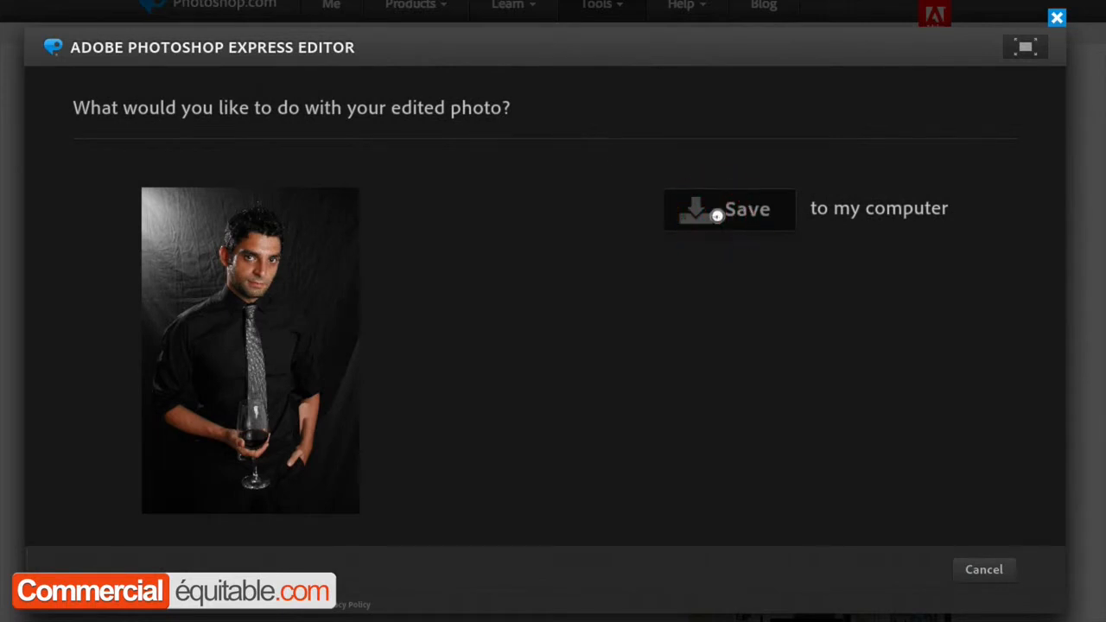
{"action": "left_click", "coordinate": [716, 215]}
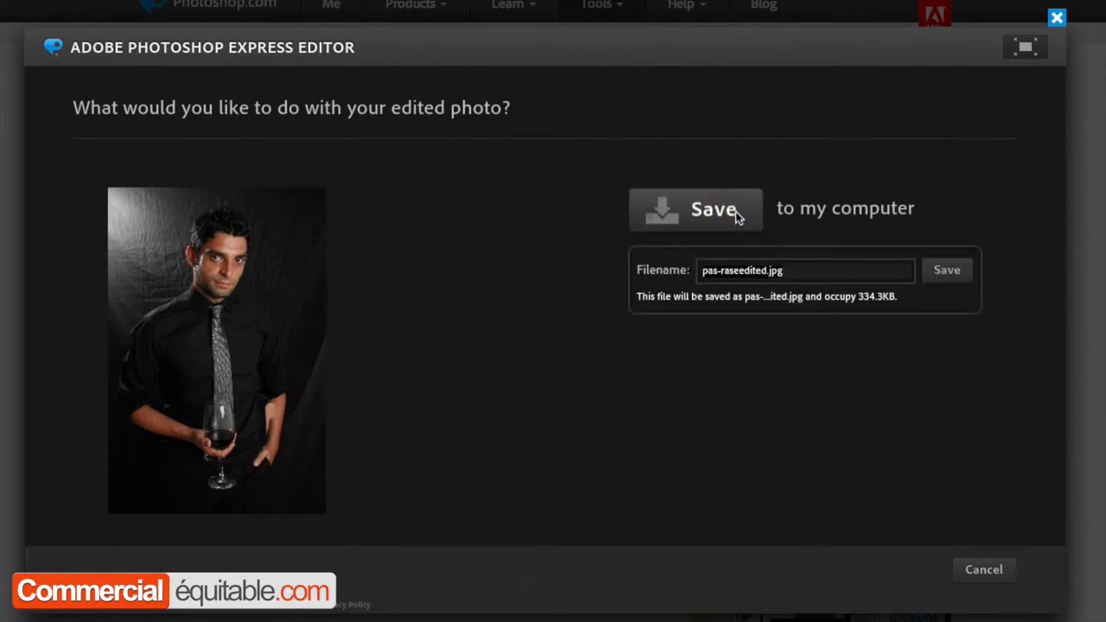
{"action": "left_click", "coordinate": [945, 270]}
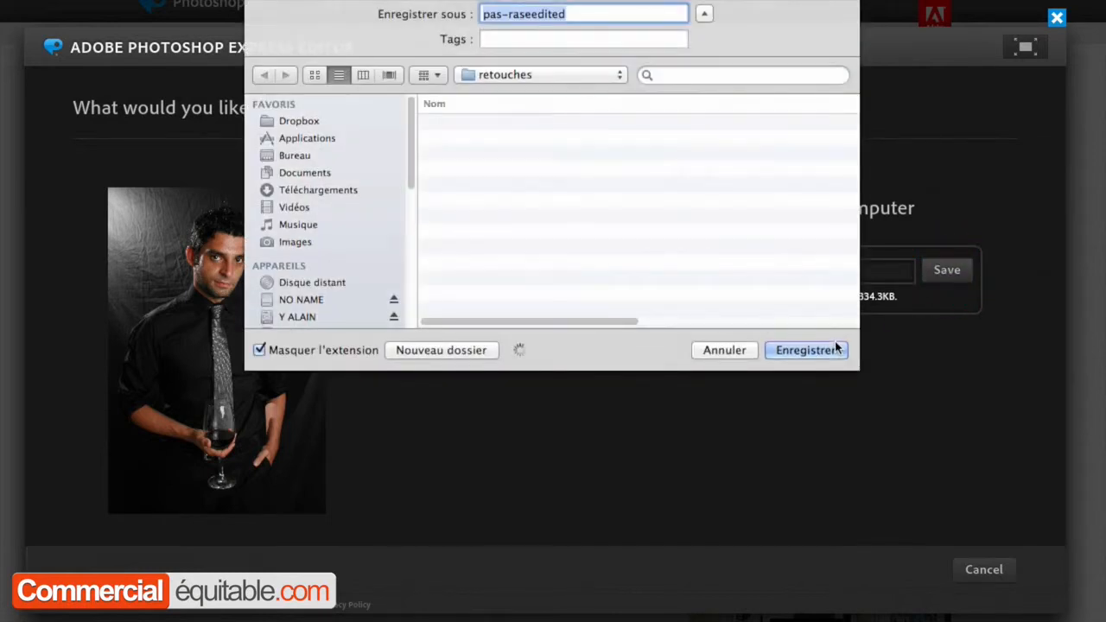
{"action": "left_click", "coordinate": [812, 350]}
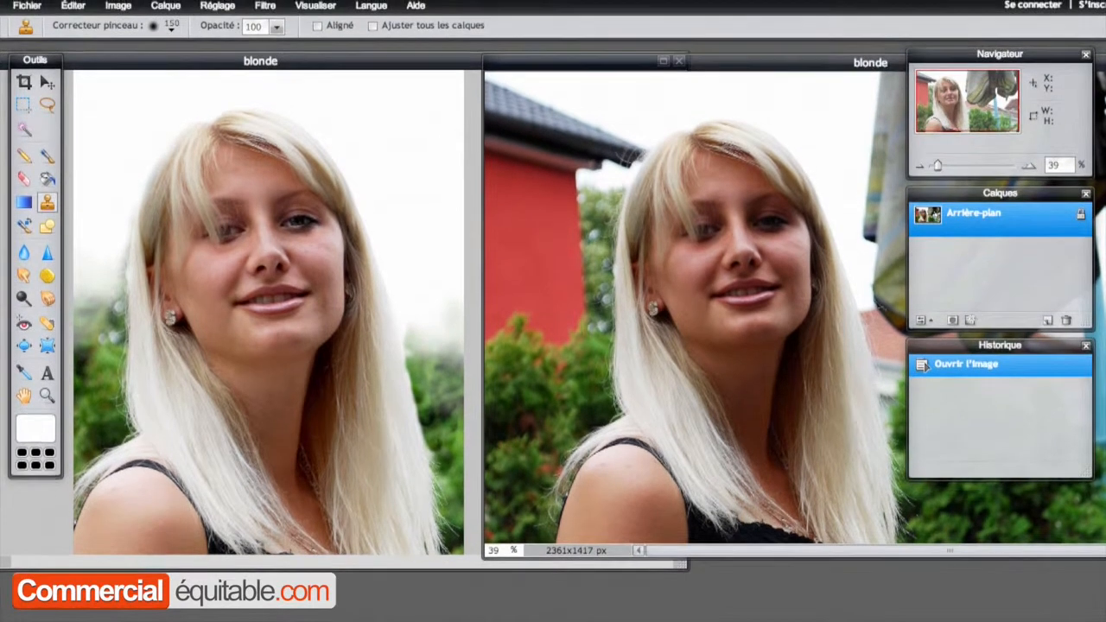
Switch to the Pixlr editor and open pas-raseedited.jpg from the retouches folder
{"action": "left_click", "coordinate": [29, 8]}
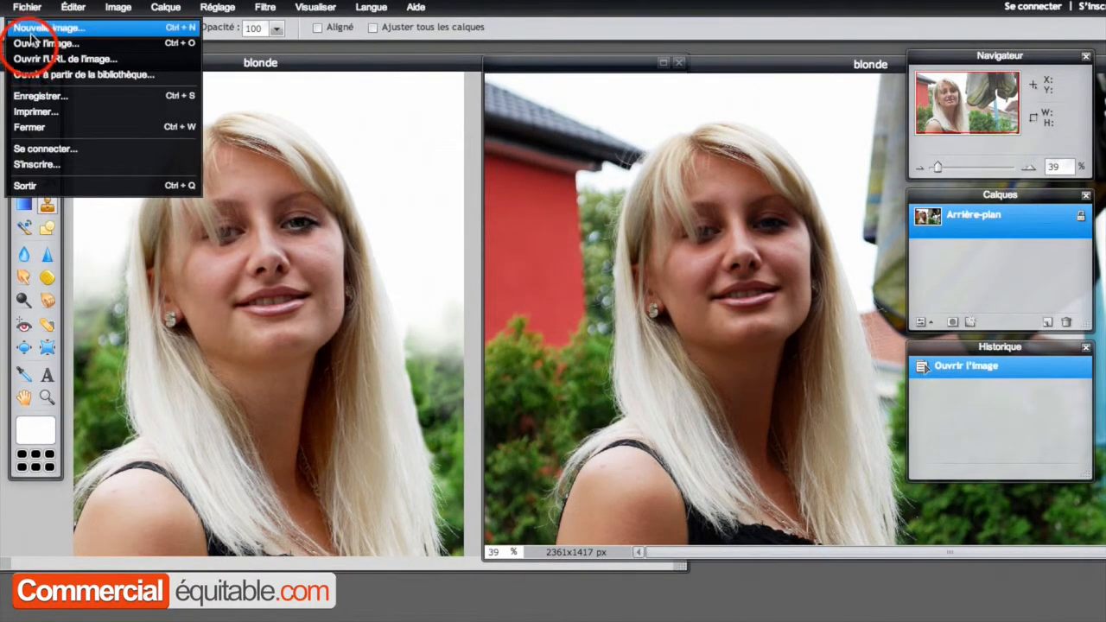
{"action": "left_click", "coordinate": [35, 44]}
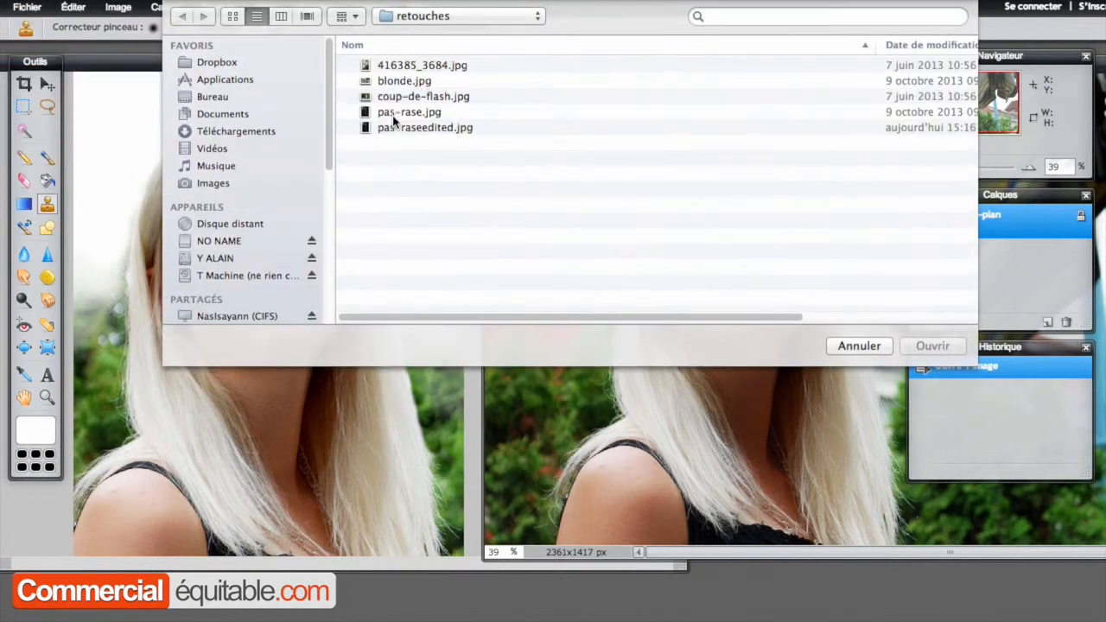
{"action": "left_click", "coordinate": [410, 128]}
{"action": "left_click", "coordinate": [932, 345]}
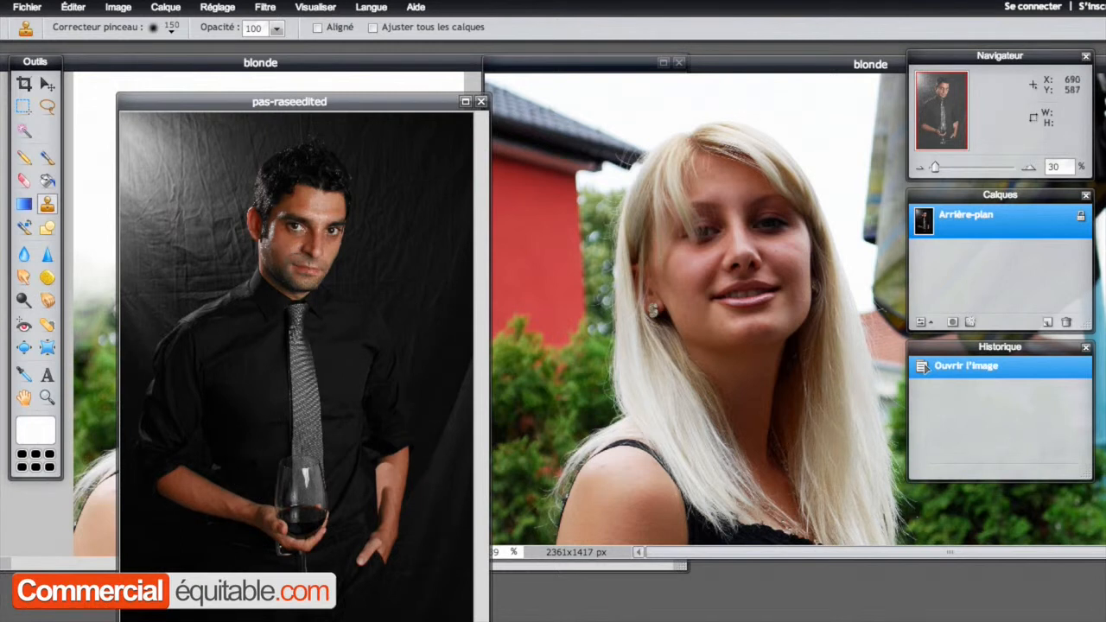
Sample the brown skin tone from the man's cheek beside the nose with the colour picker
{"action": "scroll", "coordinate": [312, 214], "scroll_direction": "up", "scroll_amount": 5}
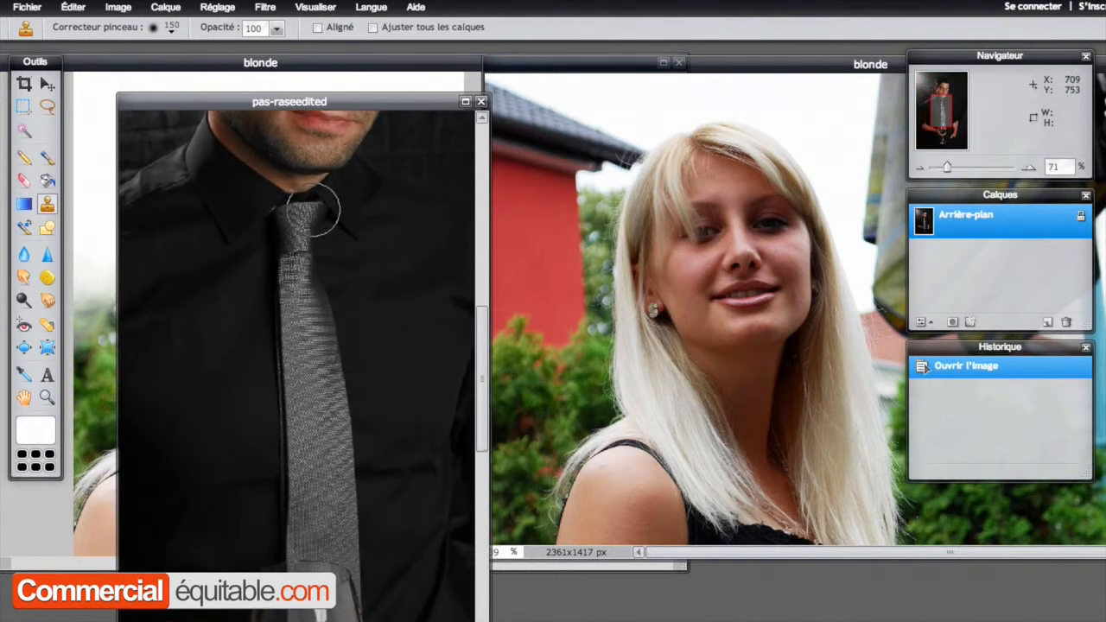
{"action": "scroll", "coordinate": [313, 214], "scroll_direction": "up", "scroll_amount": 1}
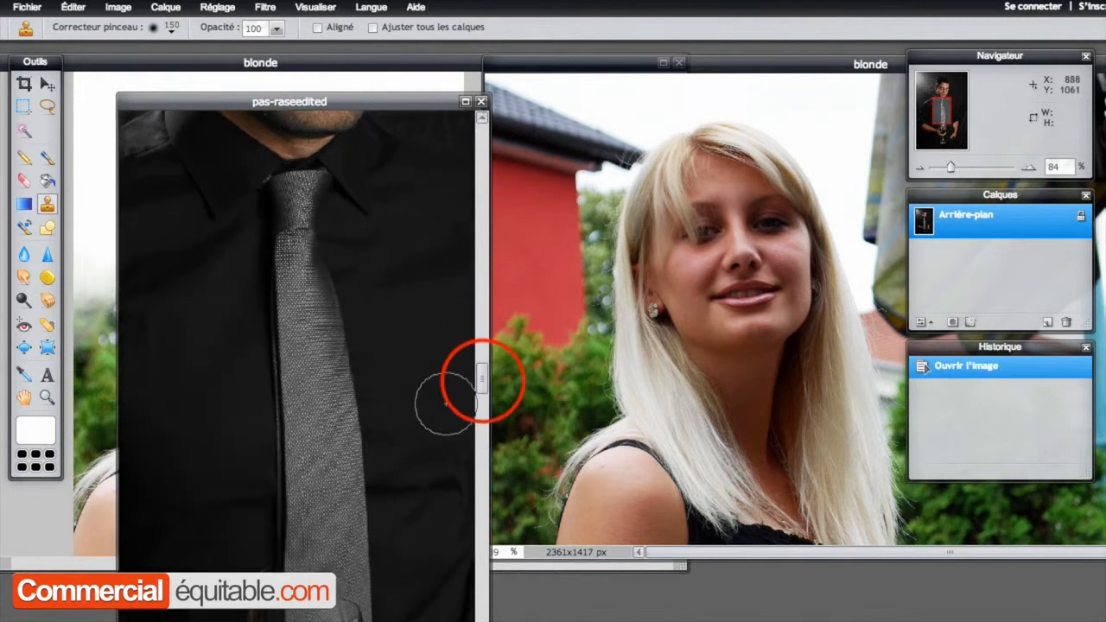
{"action": "left_click_drag", "start_coordinate": [482, 367], "coordinate": [482, 265]}
{"action": "scroll", "coordinate": [278, 353], "scroll_direction": "up", "scroll_amount": 2}
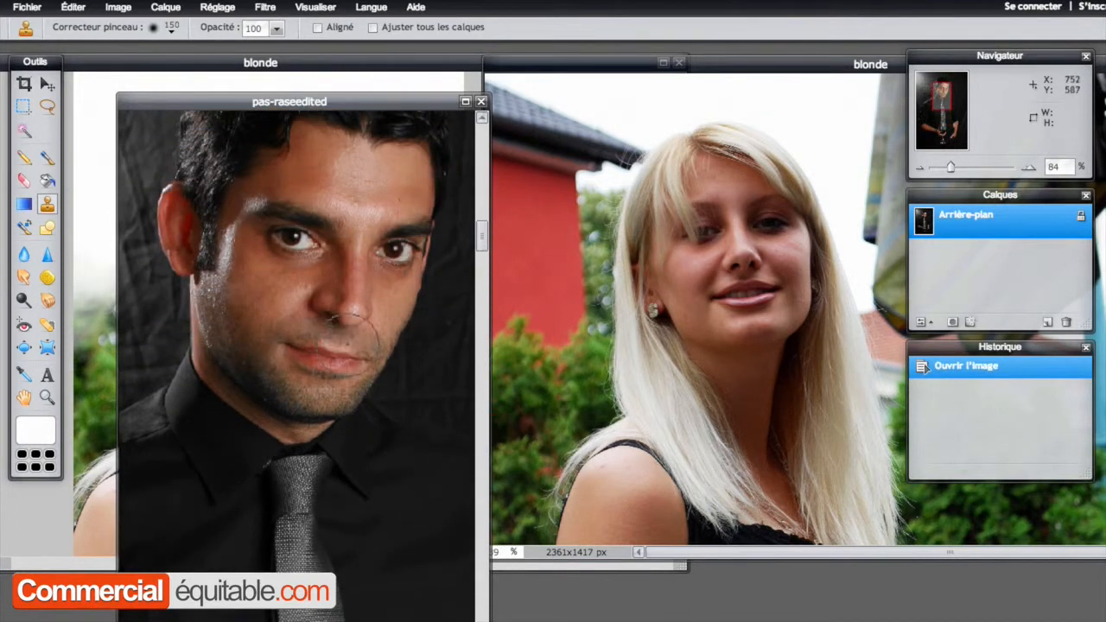
{"action": "scroll", "coordinate": [278, 353], "scroll_direction": "up", "scroll_amount": 1}
{"action": "left_click", "coordinate": [25, 374]}
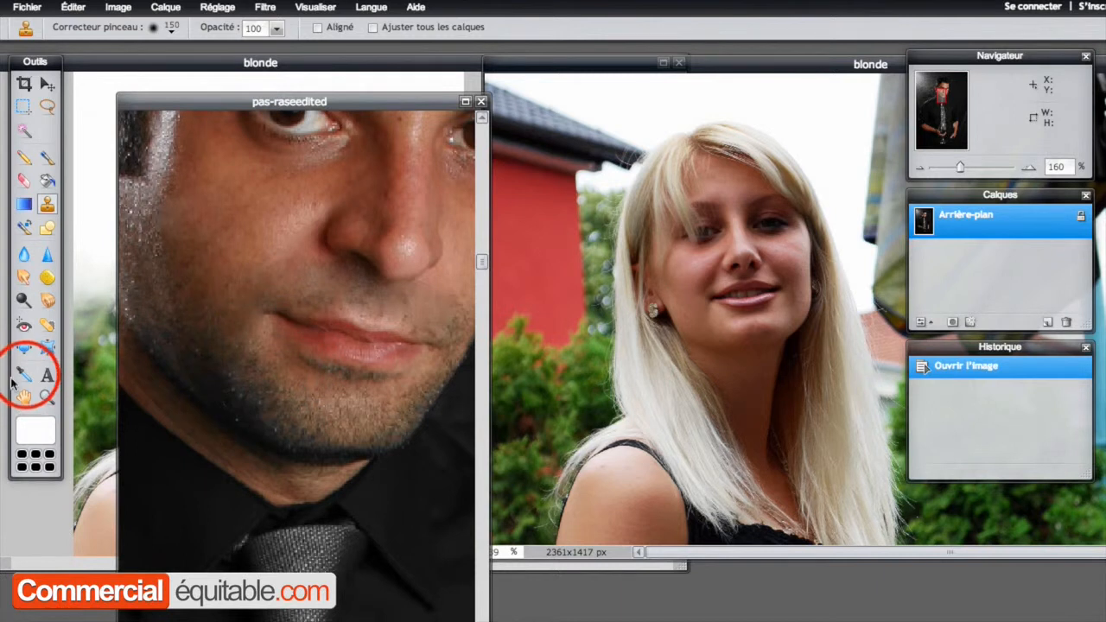
{"action": "left_click", "coordinate": [249, 243]}
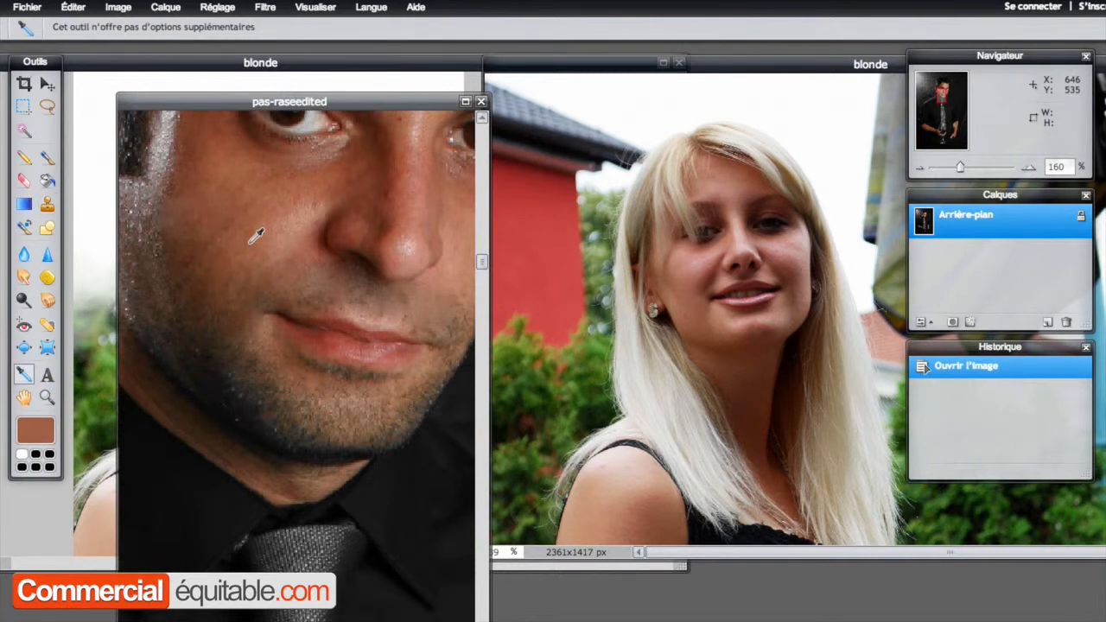
Set up the Brush tool with 12 opacity and the soft round 100 brush
{"action": "left_click", "coordinate": [47, 160]}
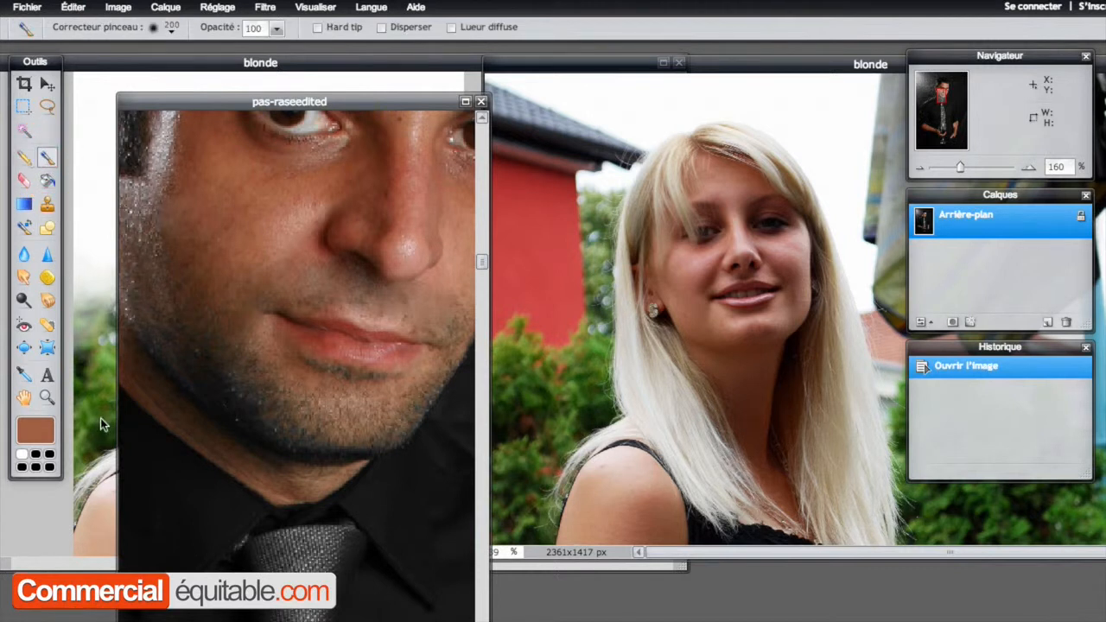
{"action": "left_click", "coordinate": [276, 29]}
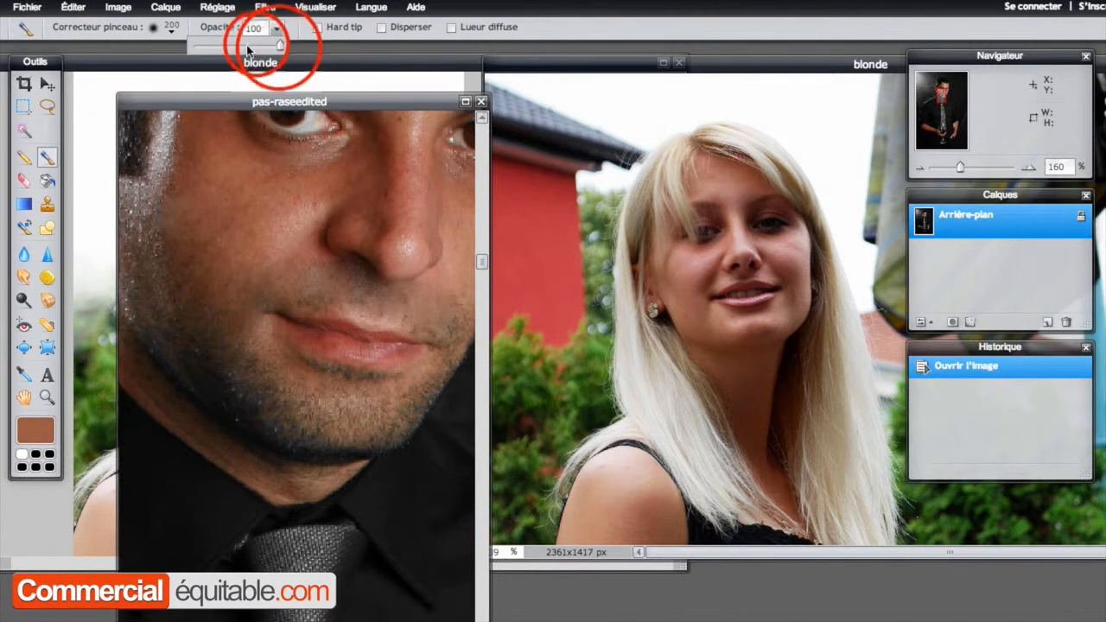
{"action": "left_click_drag", "start_coordinate": [280, 45], "coordinate": [227, 53]}
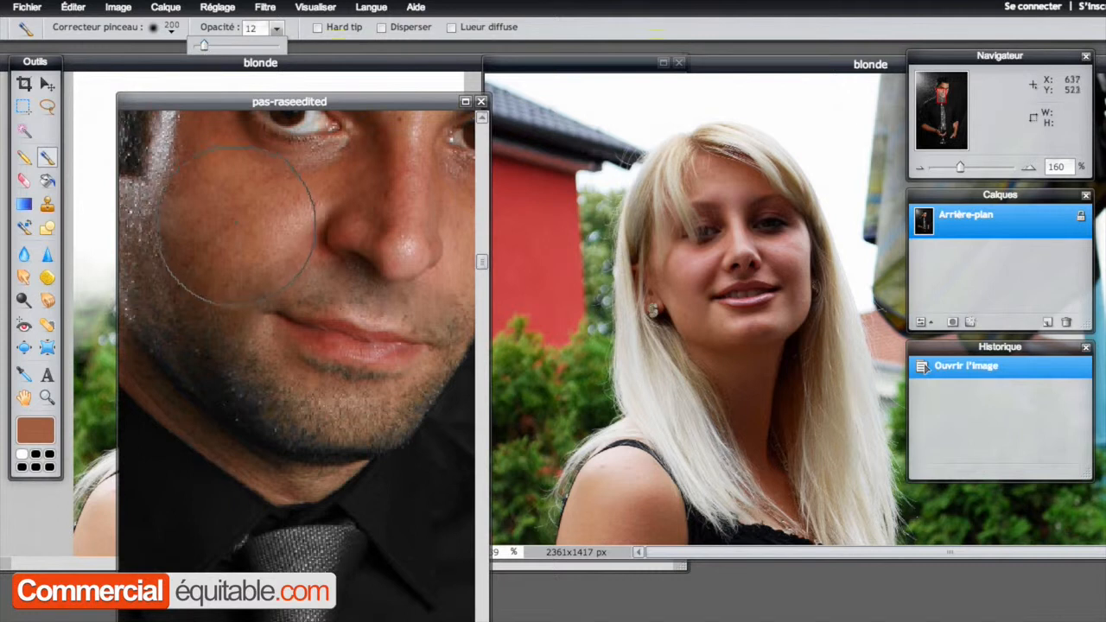
{"action": "left_click", "coordinate": [170, 29]}
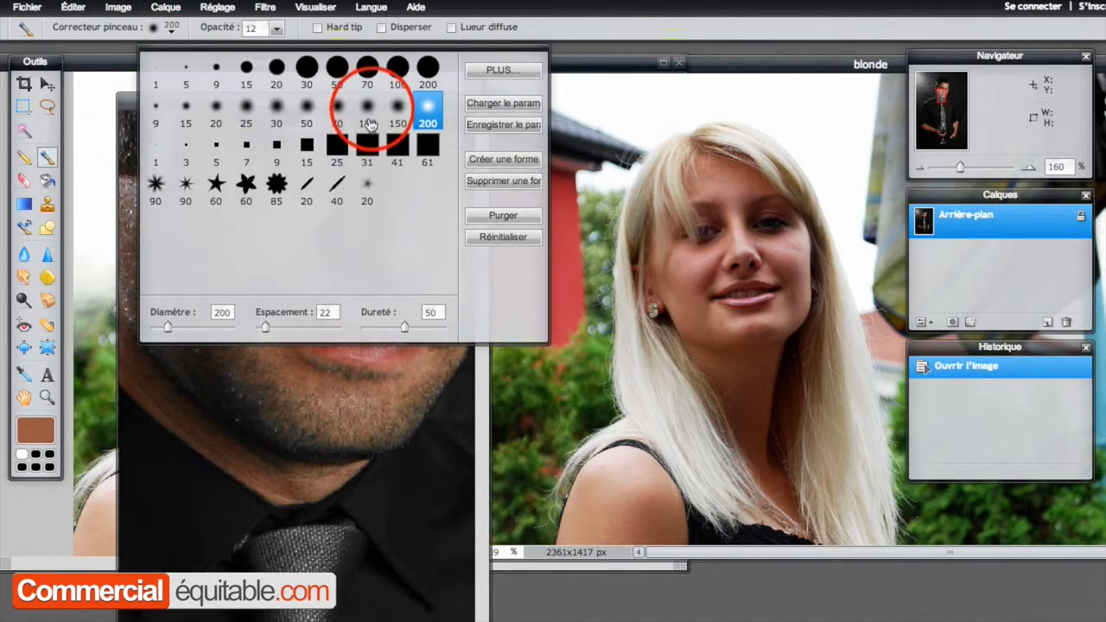
{"action": "left_click", "coordinate": [367, 111]}
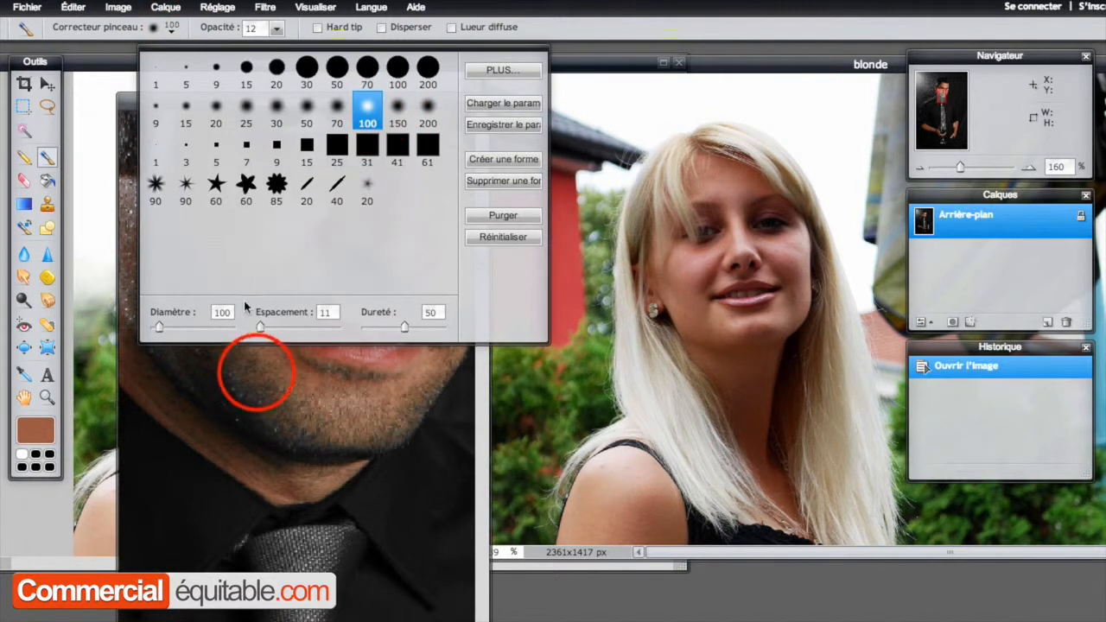
Paint the sampled skin tone over the stubble on the near cheek, jaw and chin with repeated translucent strokes
{"action": "left_click", "coordinate": [232, 360]}
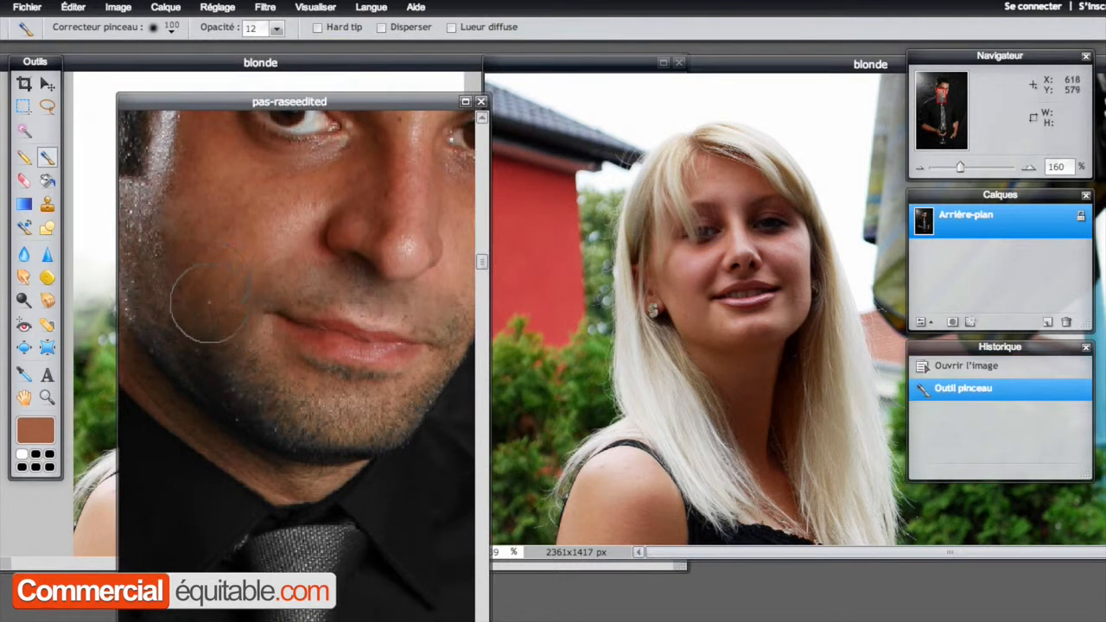
{"action": "left_click_drag", "start_coordinate": [246, 263], "coordinate": [191, 304]}
{"action": "mouse_move", "coordinate": [185, 239]}
{"action": "left_mouse_down"}
{"action": "mouse_move", "coordinate": [205, 284]}
{"action": "mouse_move", "coordinate": [184, 244]}
{"action": "left_mouse_up"}
{"action": "mouse_move", "coordinate": [252, 386]}
{"action": "left_mouse_down"}
{"action": "mouse_move", "coordinate": [227, 328]}
{"action": "mouse_move", "coordinate": [251, 387]}
{"action": "mouse_move", "coordinate": [286, 401]}
{"action": "left_mouse_up"}
{"action": "mouse_move", "coordinate": [365, 417]}
{"action": "left_mouse_down"}
{"action": "mouse_move", "coordinate": [283, 409]}
{"action": "mouse_move", "coordinate": [207, 331]}
{"action": "mouse_move", "coordinate": [296, 398]}
{"action": "mouse_move", "coordinate": [367, 417]}
{"action": "left_mouse_up"}
{"action": "left_click", "coordinate": [367, 417]}
{"action": "left_click", "coordinate": [239, 360]}
{"action": "left_click", "coordinate": [239, 358]}
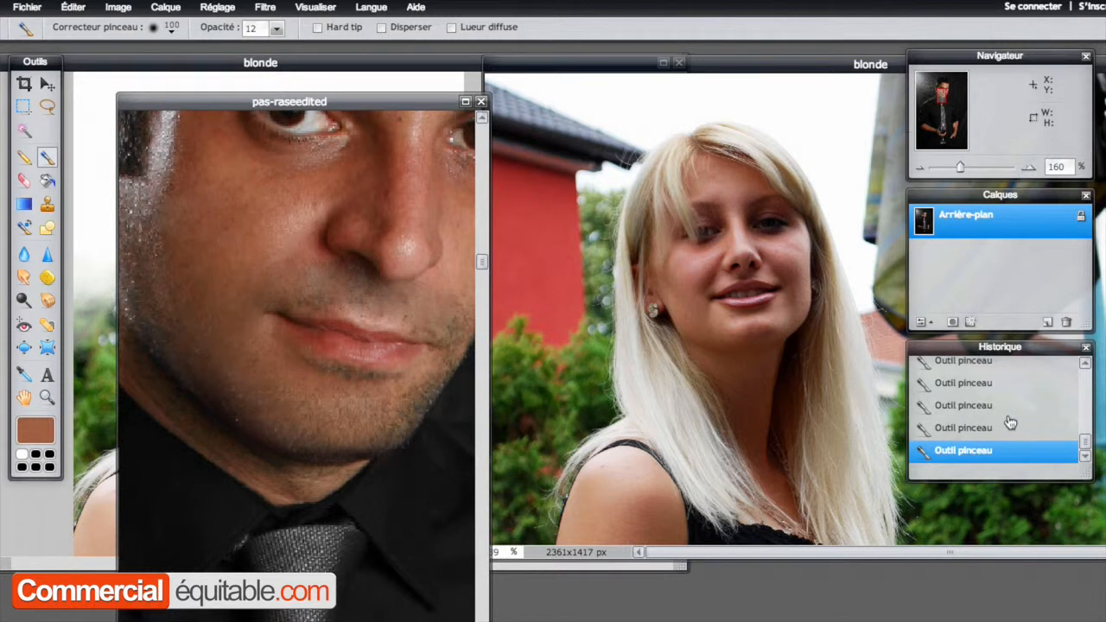
Compare the painted face with the freshly opened image using the history, and return to the latest brush state
{"action": "mouse_move", "coordinate": [1081, 439]}
{"action": "left_mouse_down"}
{"action": "mouse_move", "coordinate": [1084, 367]}
{"action": "mouse_move", "coordinate": [1086, 467]}
{"action": "left_mouse_up"}
{"action": "left_click", "coordinate": [972, 367]}
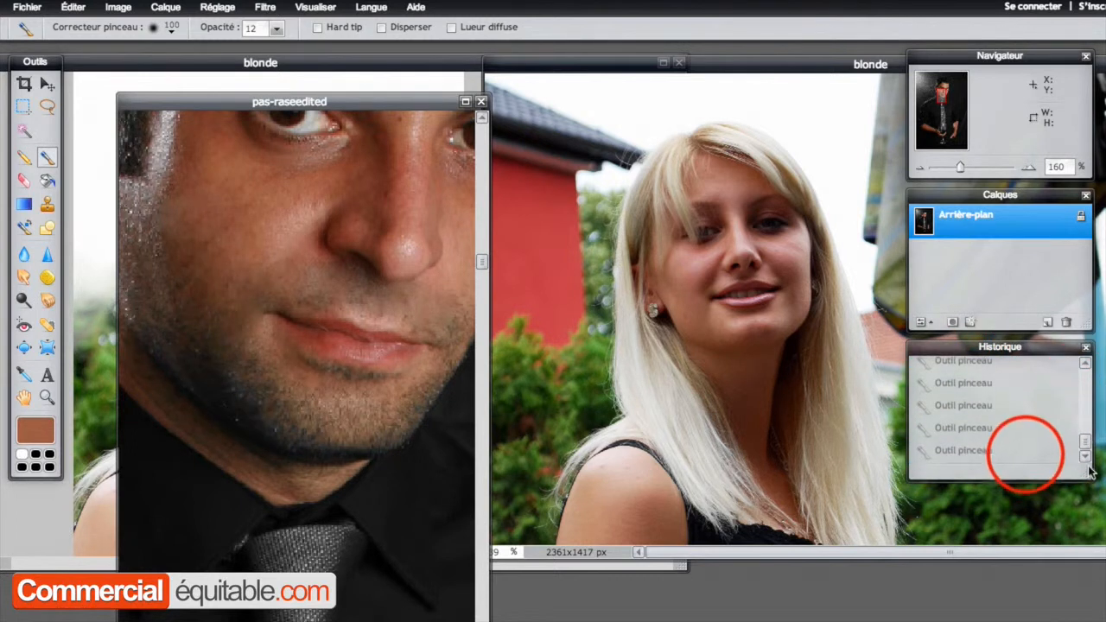
{"action": "left_click", "coordinate": [1026, 458]}
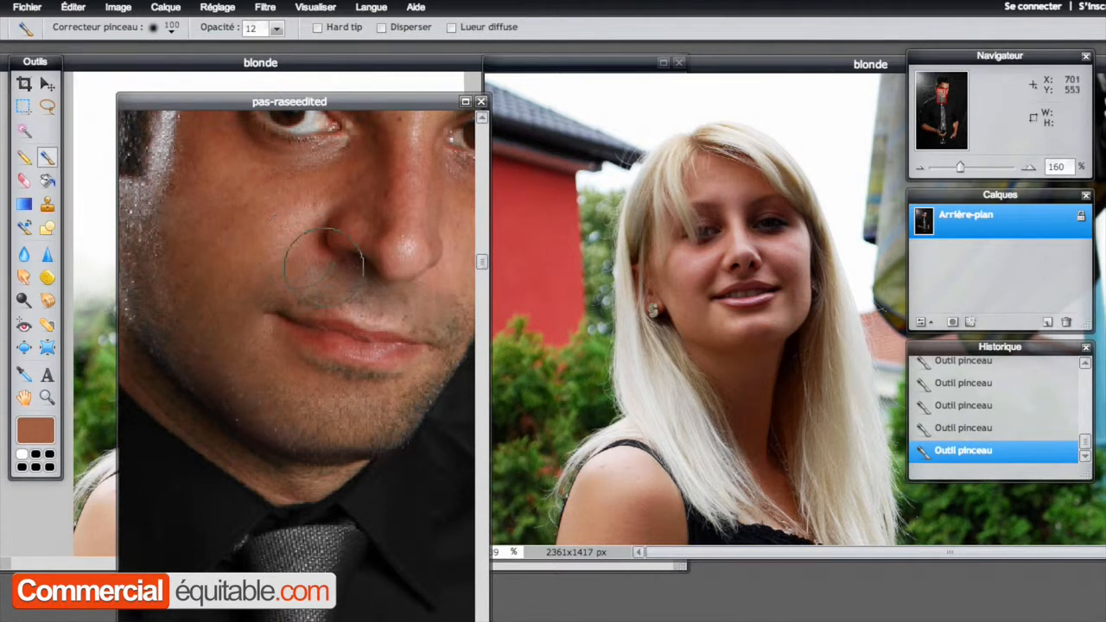
{"action": "left_click_drag", "start_coordinate": [375, 621], "coordinate": [409, 621]}
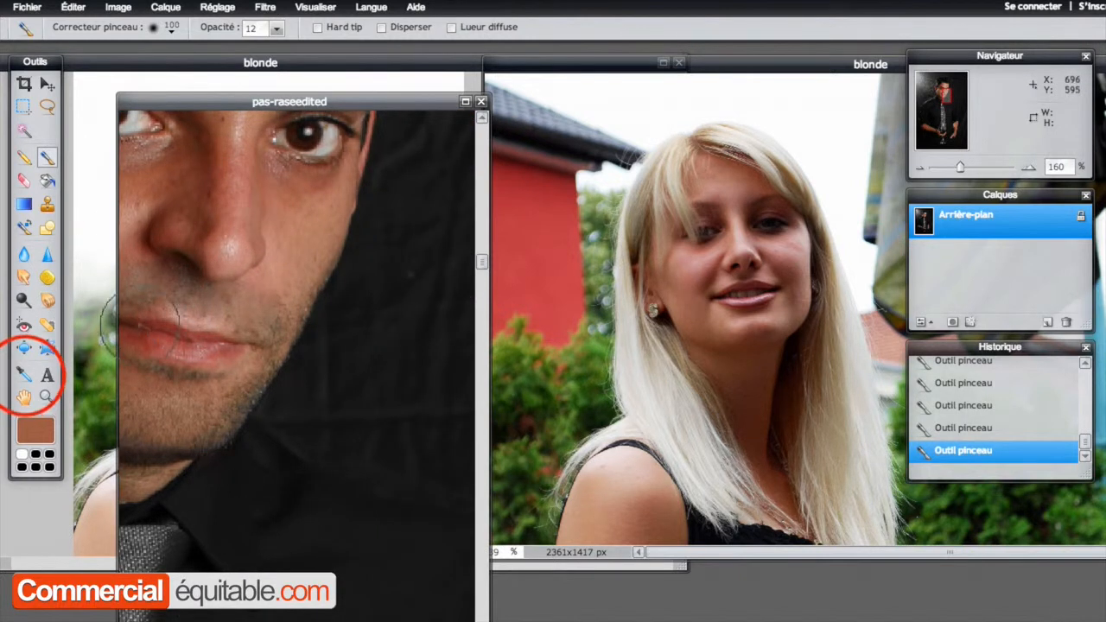
Sample a lighter skin tone from the man's brightly lit cheek beside the nose with the colour picker
{"action": "left_click", "coordinate": [31, 377]}
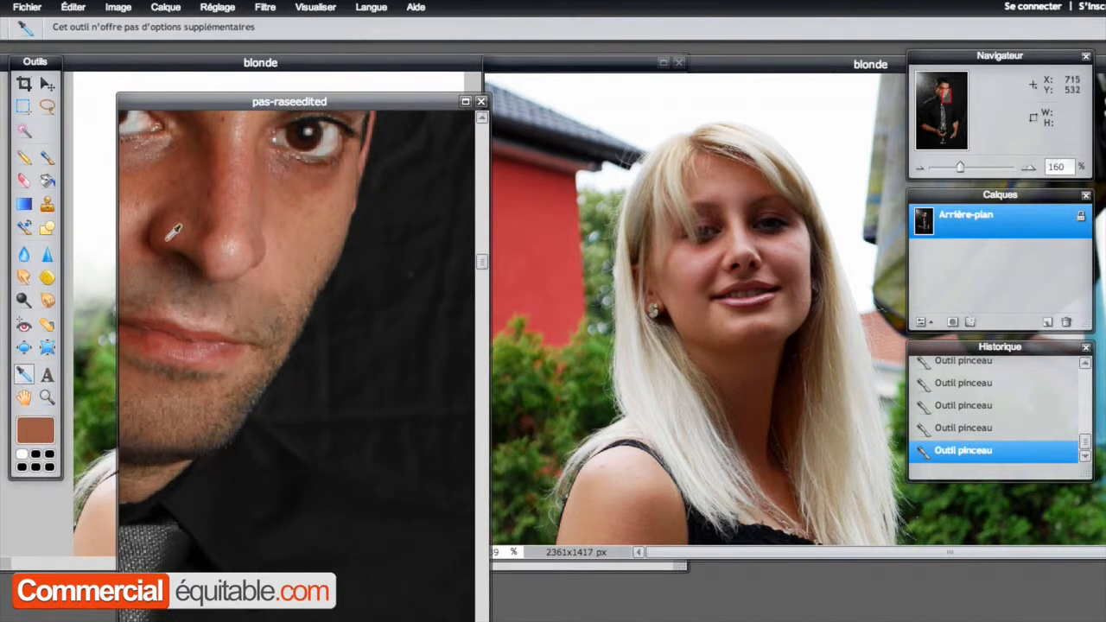
{"action": "left_click", "coordinate": [295, 273]}
{"action": "left_click", "coordinate": [299, 275]}
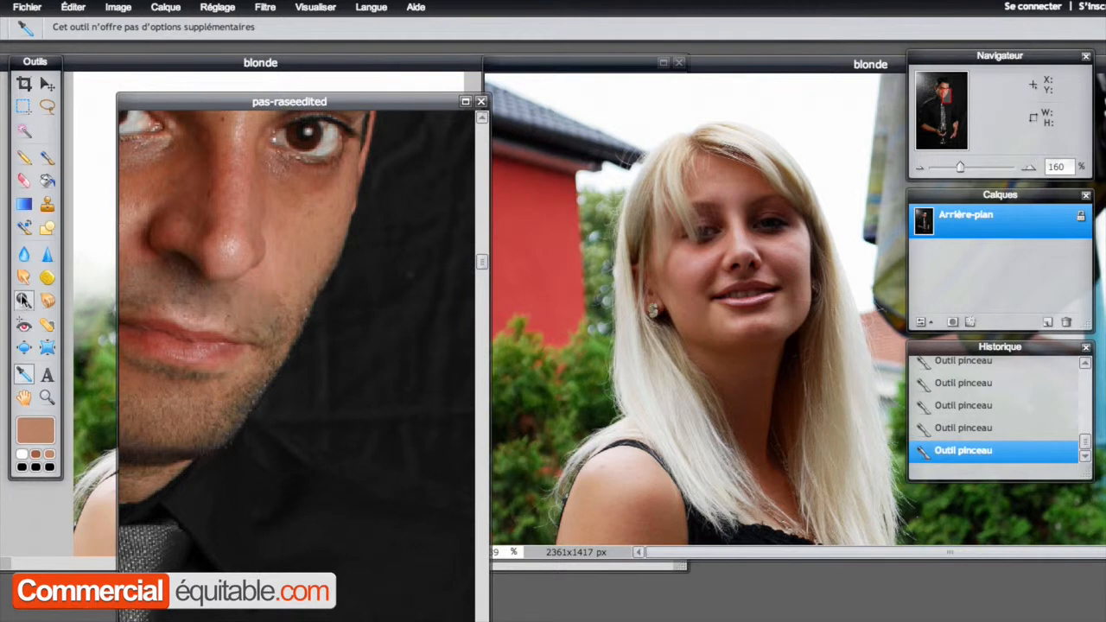
Maximize the pas-raseedited image window and set the Brush tool to the soft round 50 tip, undoing the stray stroke on the backdrop
{"action": "left_click", "coordinate": [46, 156]}
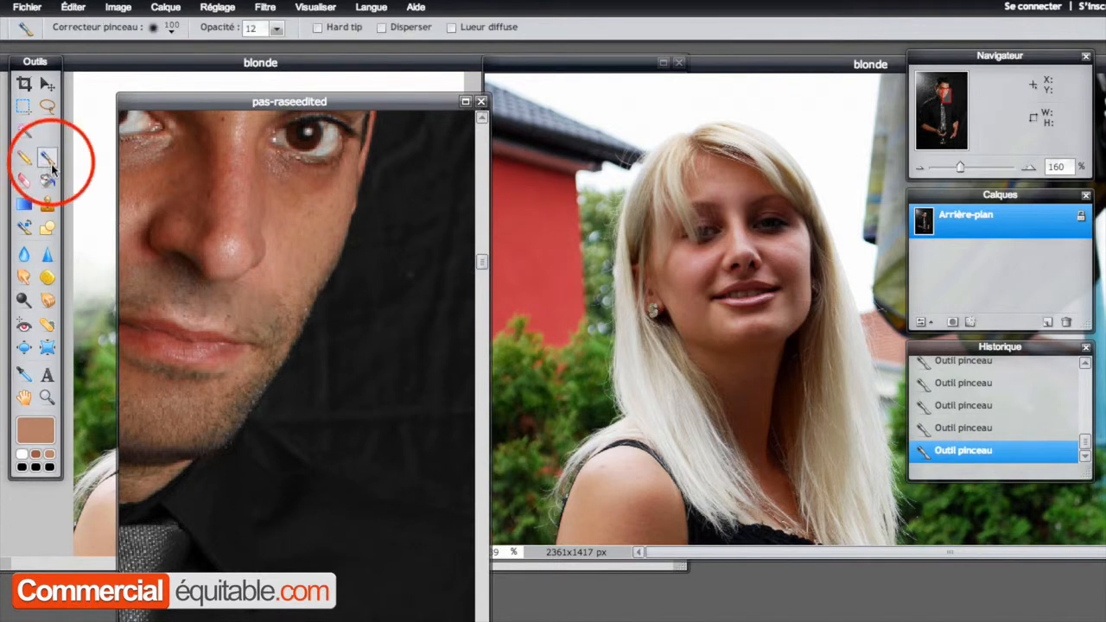
{"action": "left_click", "coordinate": [465, 101]}
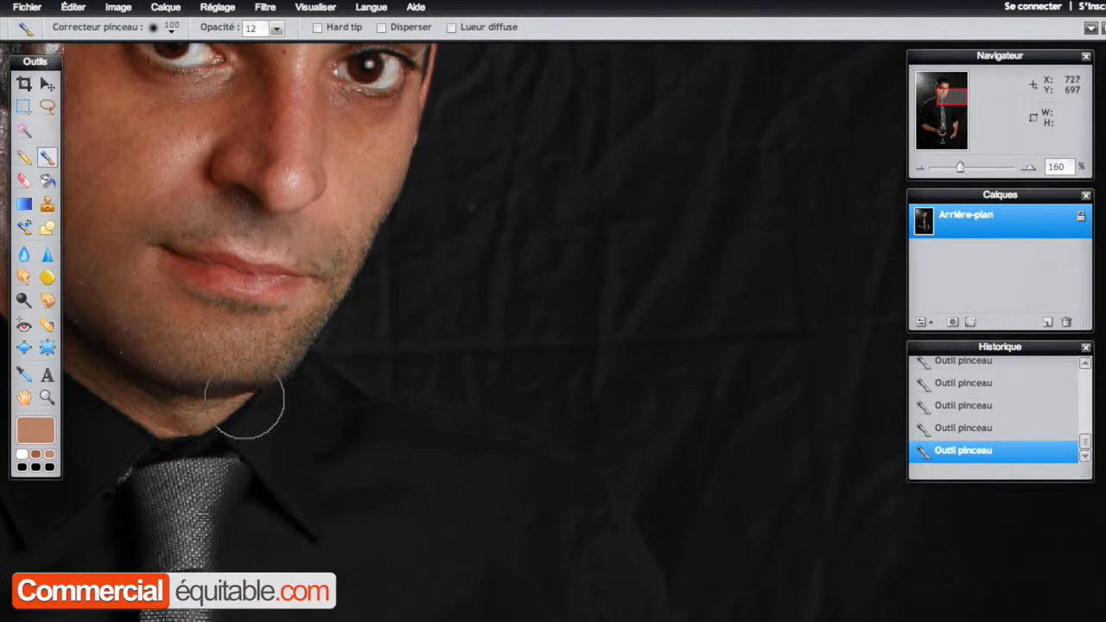
{"action": "scroll", "coordinate": [247, 395], "scroll_direction": "up", "scroll_amount": 3}
{"action": "left_click", "coordinate": [172, 31]}
{"action": "left_click", "coordinate": [307, 107]}
{"action": "left_click", "coordinate": [294, 395]}
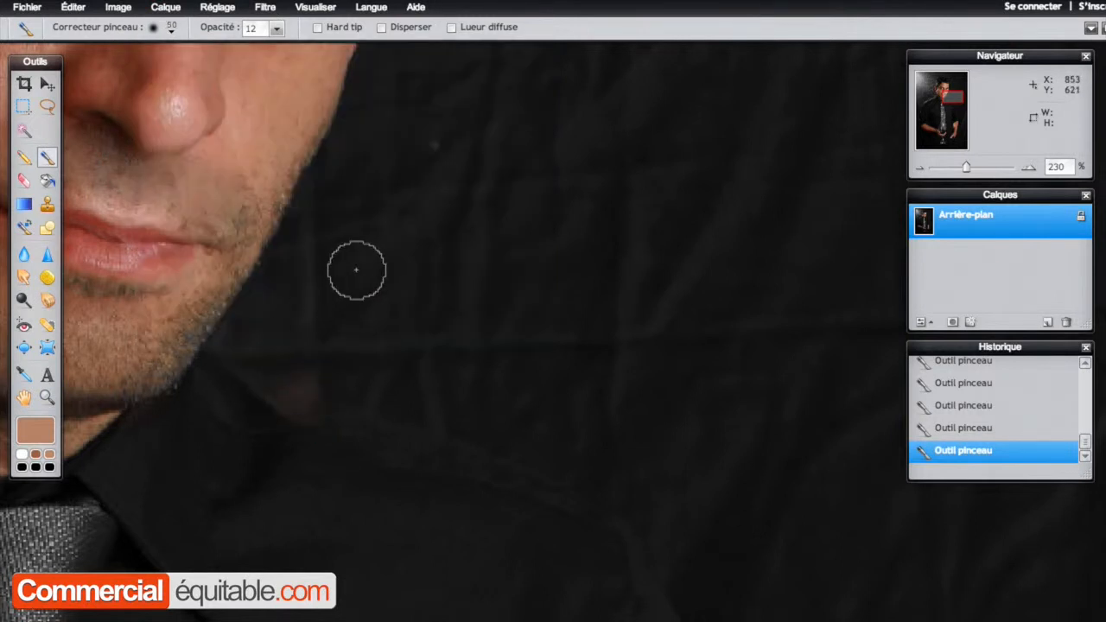
{"action": "key", "text": "ctrl+z"}
Paint the lighter skin tone over the far cheek and the stubble beside the mouth with translucent strokes
{"action": "left_click", "coordinate": [279, 136]}
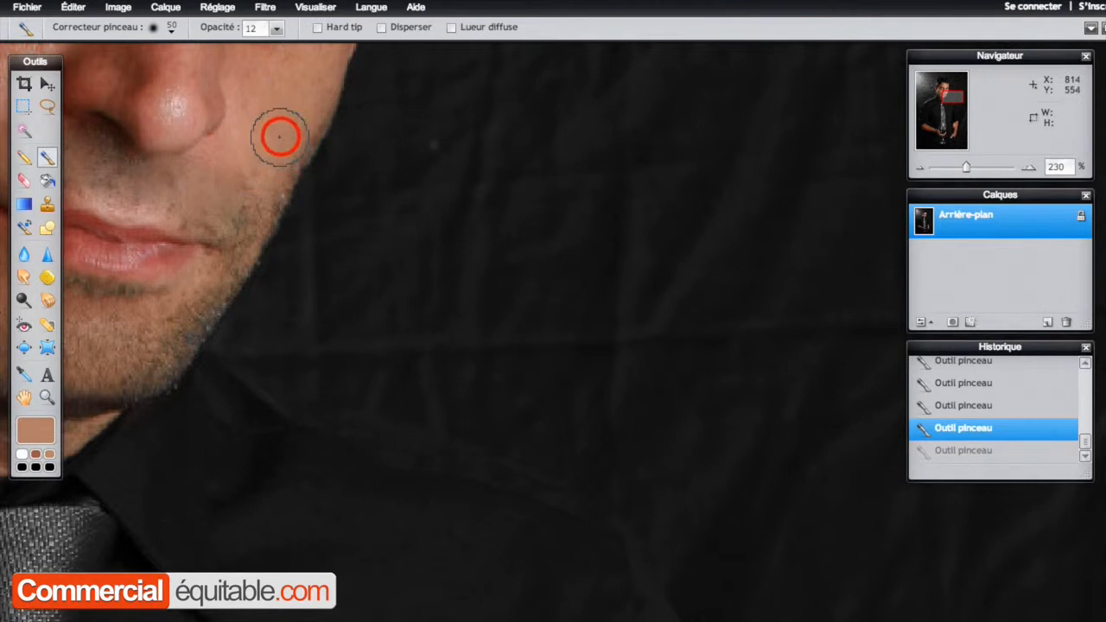
{"action": "left_click", "coordinate": [278, 138]}
{"action": "left_click", "coordinate": [246, 204]}
{"action": "left_click", "coordinate": [294, 116]}
{"action": "left_click", "coordinate": [261, 107]}
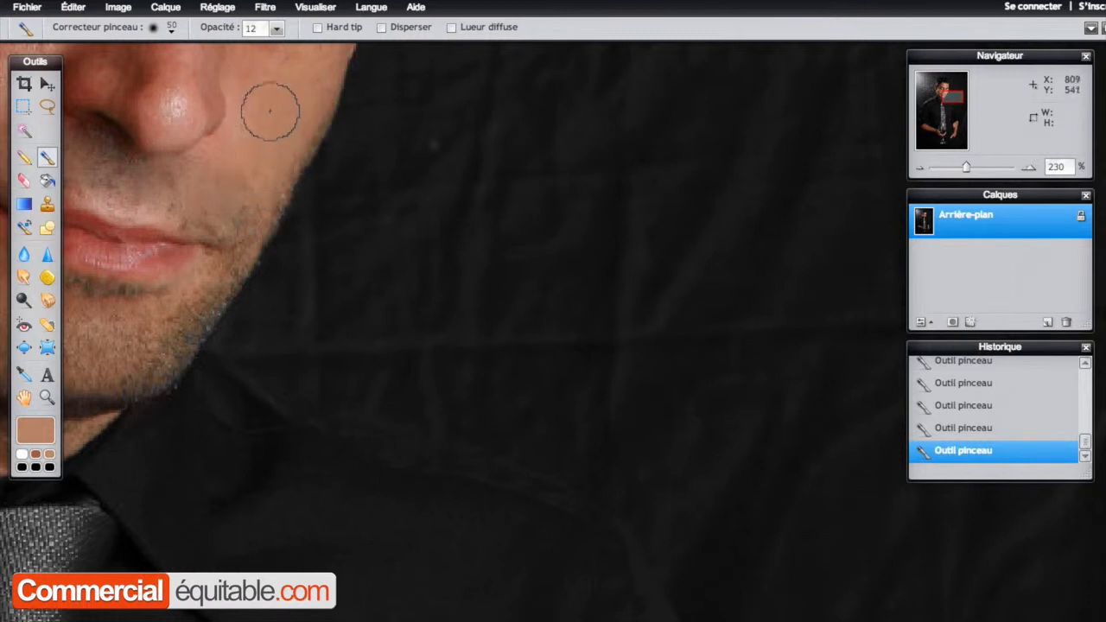
Paint over the stubble along the chin and jaw edge with the soft round 25 brush, checking the strokes against the history
{"action": "left_click", "coordinate": [171, 31]}
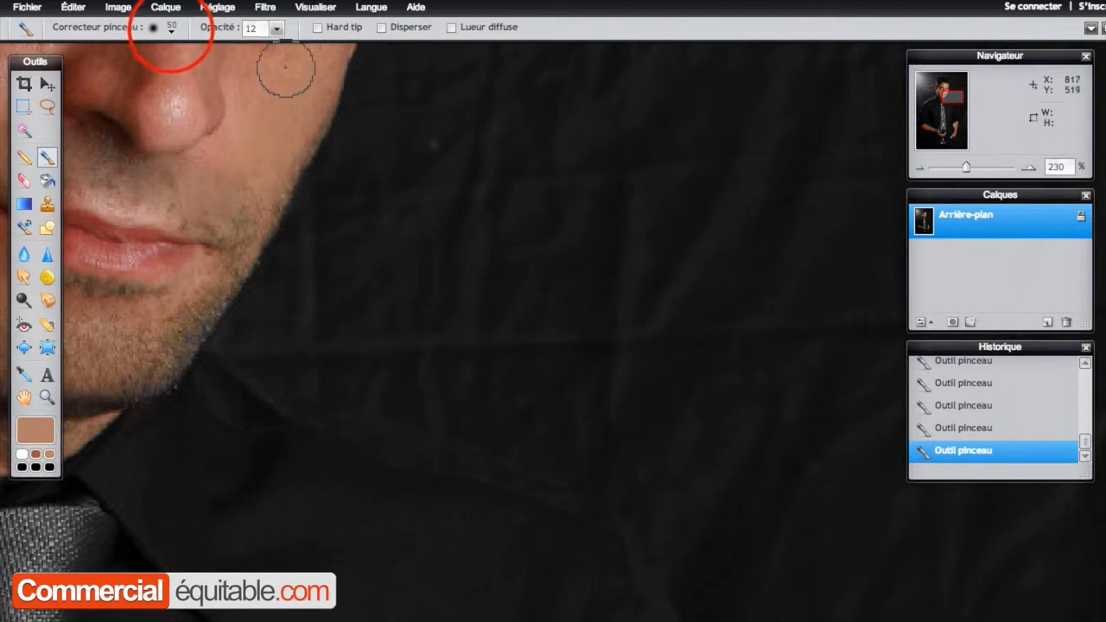
{"action": "left_click", "coordinate": [172, 29]}
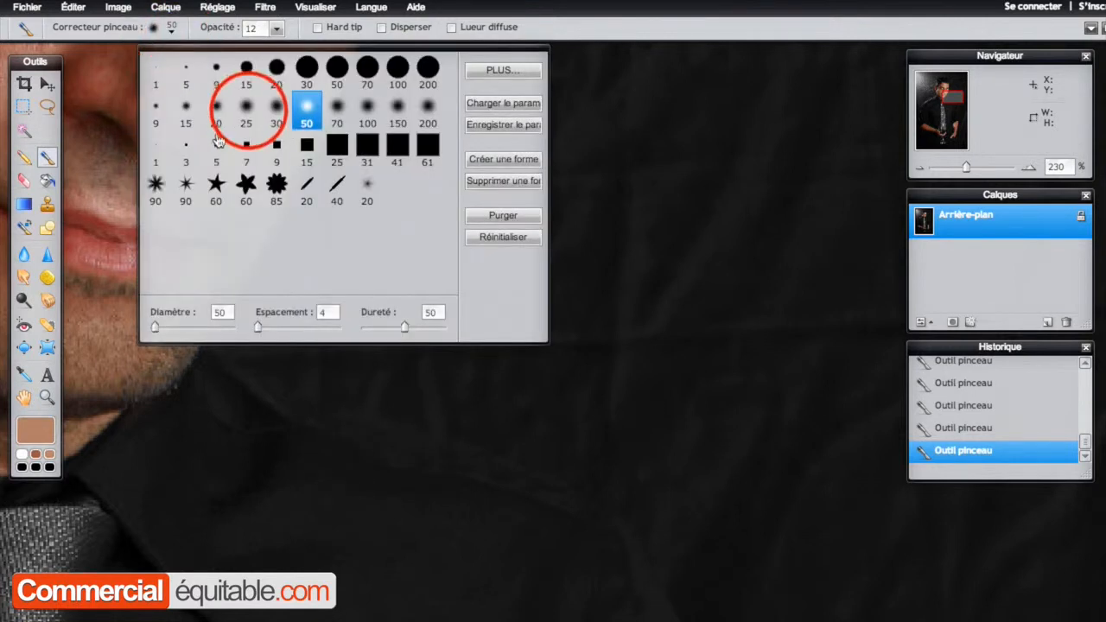
{"action": "left_click", "coordinate": [246, 106]}
{"action": "left_click", "coordinate": [119, 369]}
{"action": "left_click", "coordinate": [172, 323]}
{"action": "left_click", "coordinate": [178, 328]}
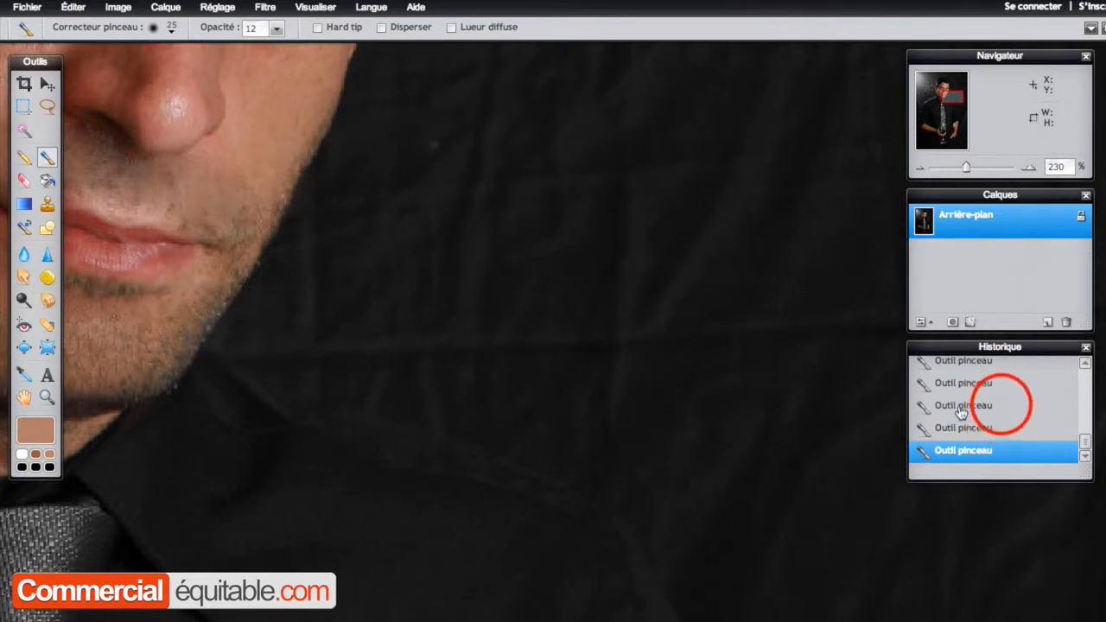
{"action": "left_click", "coordinate": [998, 404]}
{"action": "left_click", "coordinate": [982, 450]}
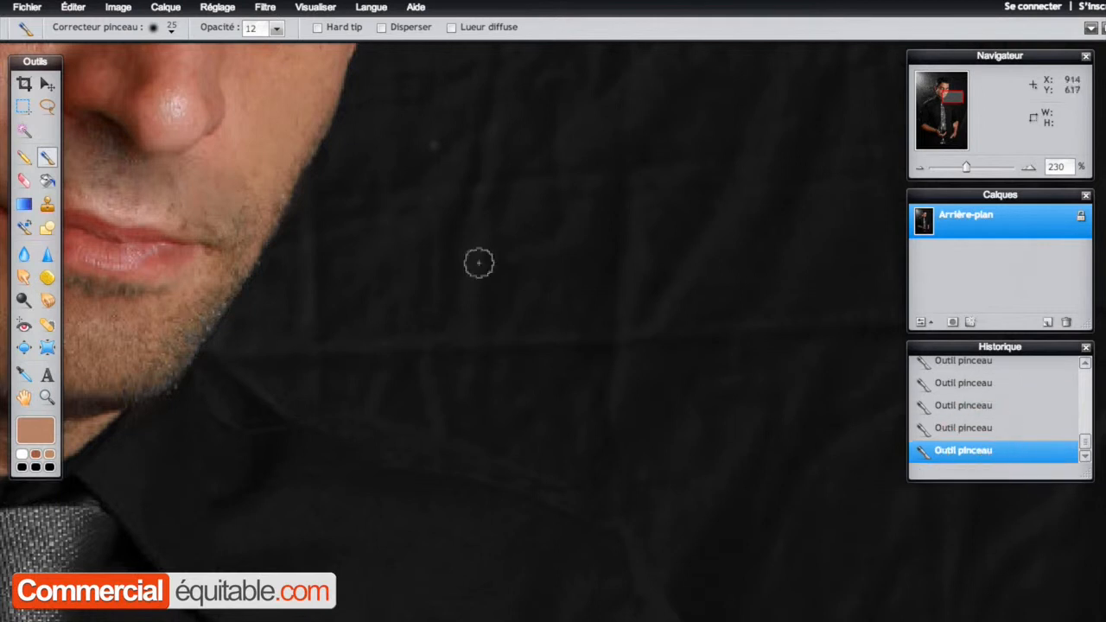
Set the brush opacity to 16, sample a darker tone from the cheek's outer edge and paint it over the chin and mouth-corner stubble
{"action": "left_click", "coordinate": [276, 29]}
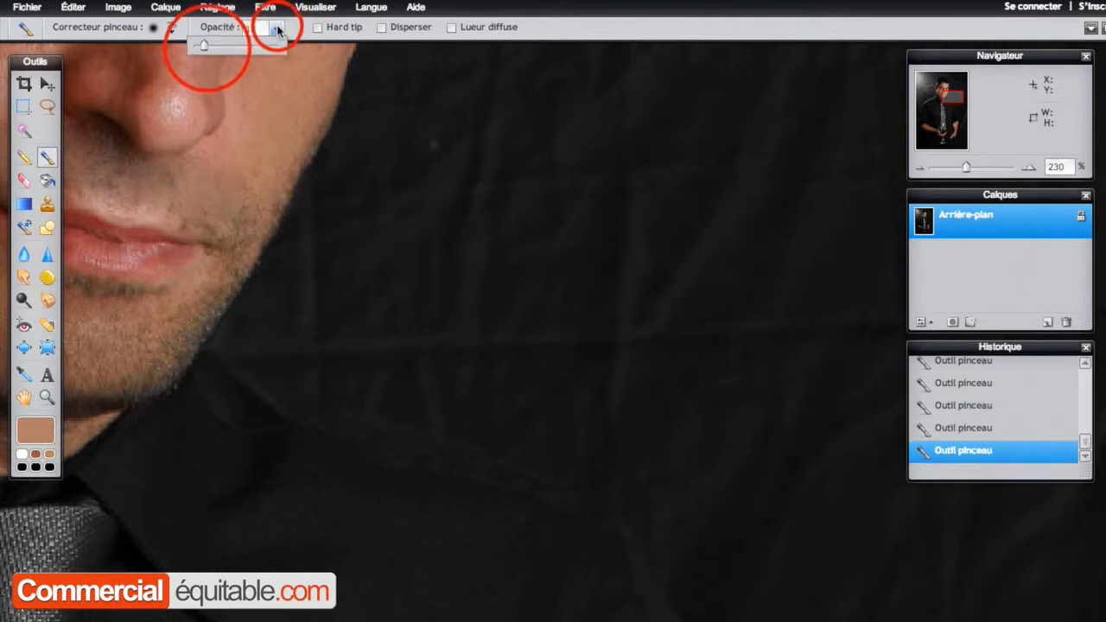
{"action": "left_click_drag", "start_coordinate": [206, 51], "coordinate": [210, 50]}
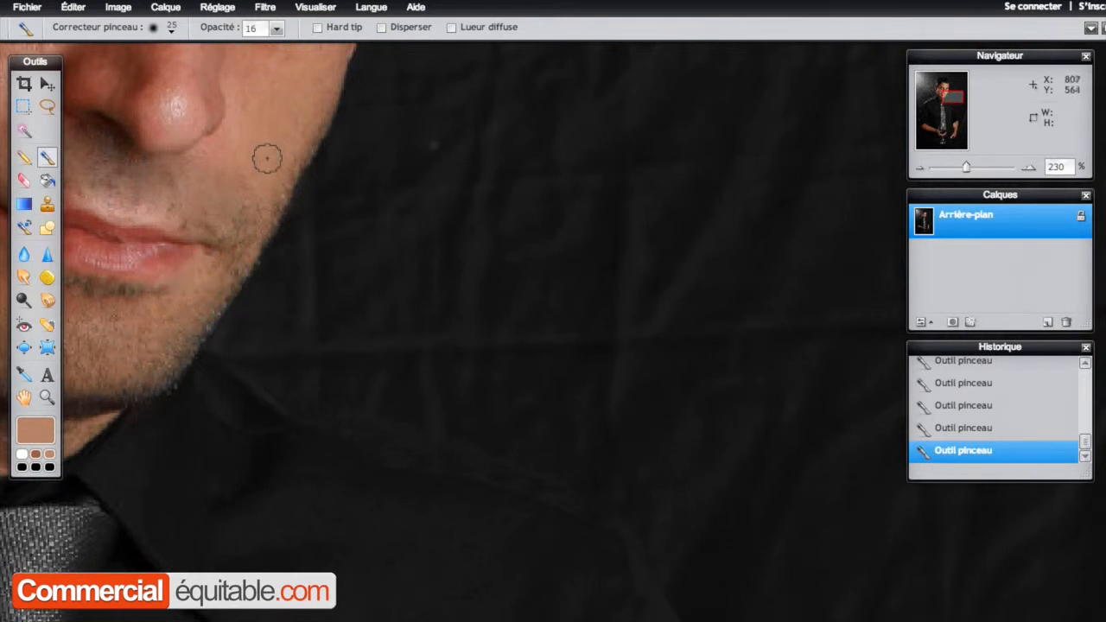
{"action": "left_click", "coordinate": [327, 105], "text": "alt"}
{"action": "left_click_drag", "start_coordinate": [179, 334], "coordinate": [152, 348]}
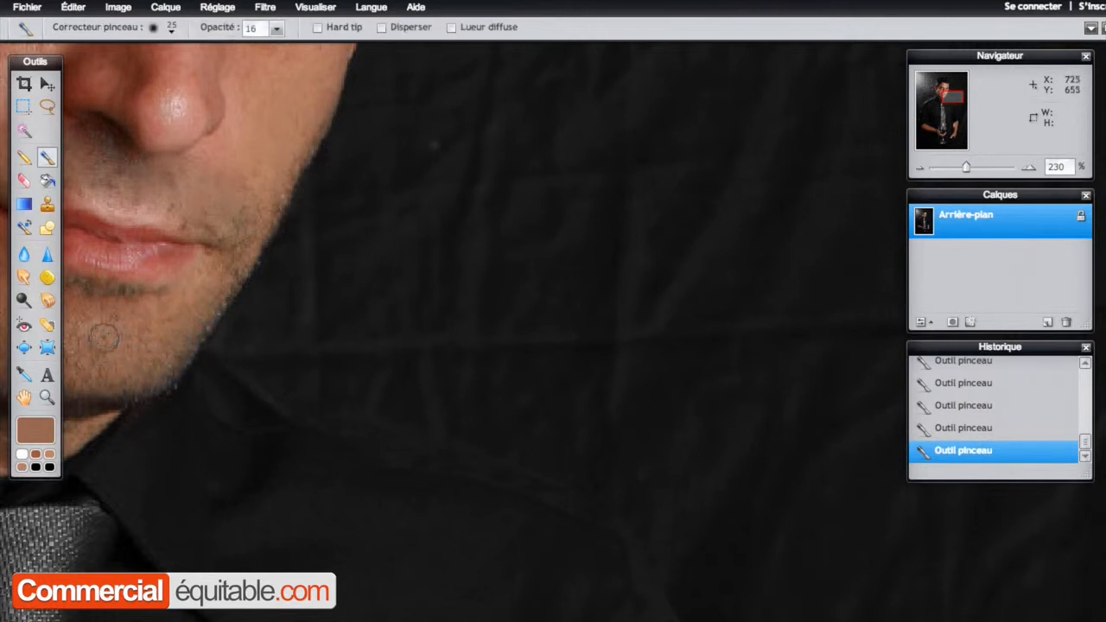
{"action": "left_click", "coordinate": [251, 202]}
Compare the retouched jaw with an earlier brush state in the history, and return to the latest state
{"action": "left_click_drag", "start_coordinate": [1084, 443], "coordinate": [1084, 425]}
{"action": "left_click", "coordinate": [1002, 404]}
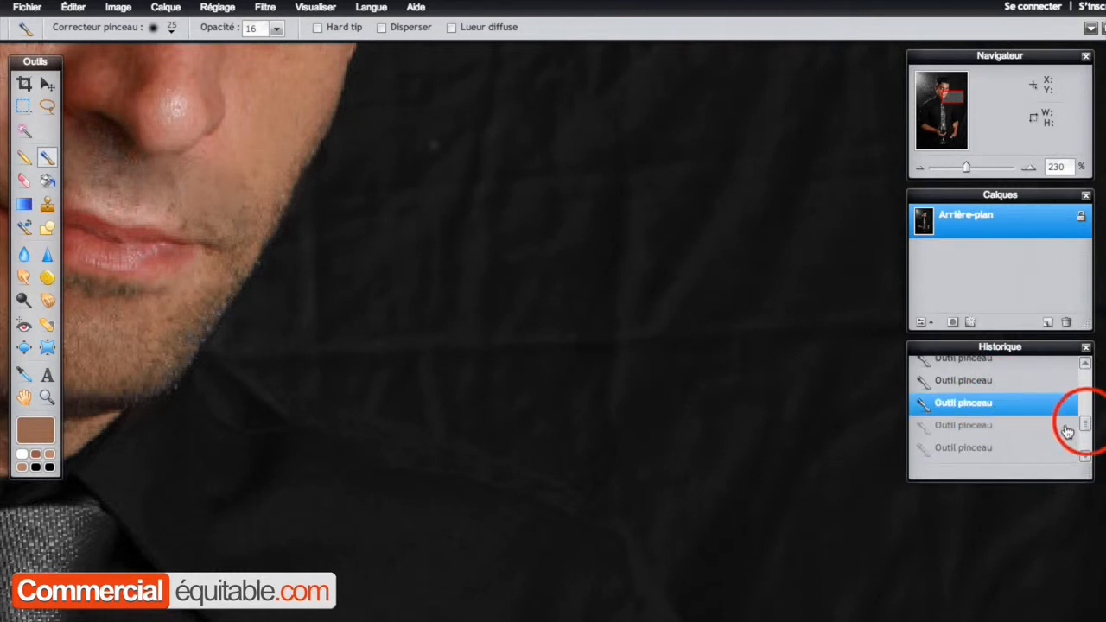
{"action": "left_click_drag", "start_coordinate": [1085, 424], "coordinate": [1085, 446]}
{"action": "left_click", "coordinate": [1030, 455]}
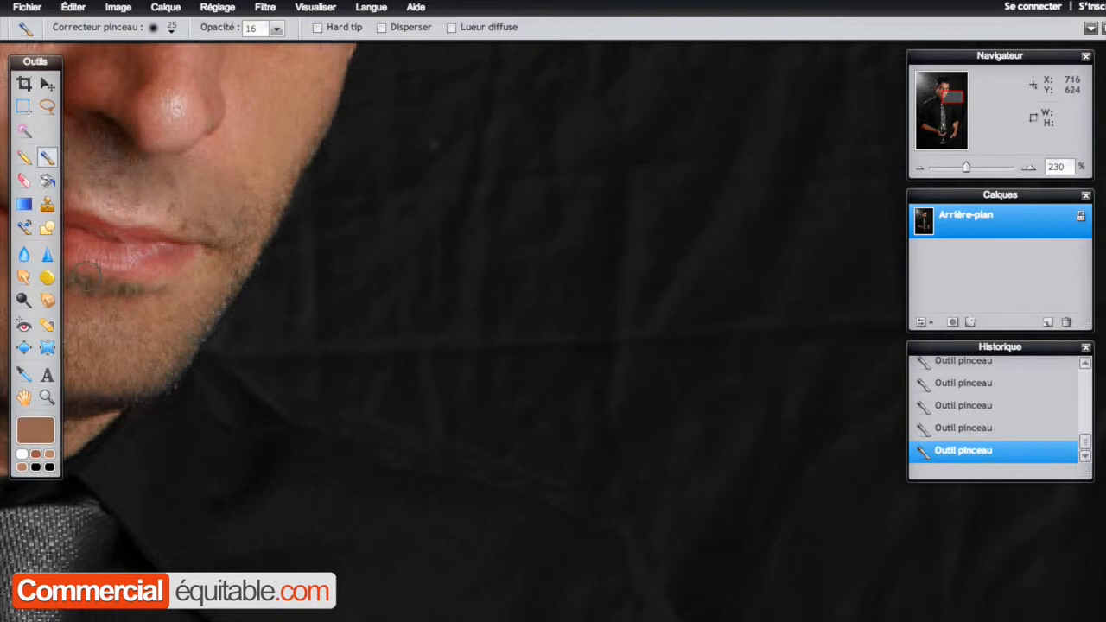
Place the original photo's viewer window beside the retouched portrait and enlarge its face to compare the stubble
{"action": "scroll", "coordinate": [249, 147], "scroll_direction": "down", "scroll_amount": 8}
{"action": "scroll", "coordinate": [269, 167], "scroll_direction": "down", "scroll_amount": 4}
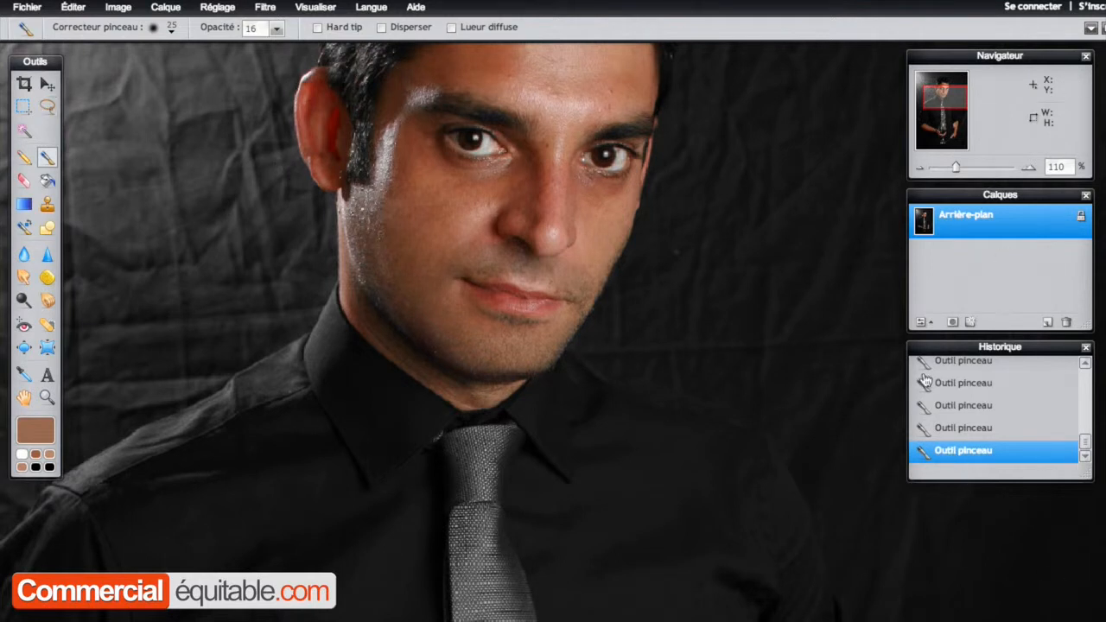
{"action": "mouse_move", "coordinate": [1085, 441]}
{"action": "left_mouse_down"}
{"action": "mouse_move", "coordinate": [1078, 371]}
{"action": "mouse_move", "coordinate": [1077, 444]}
{"action": "left_mouse_up"}
{"action": "left_click_drag", "start_coordinate": [510, 2], "coordinate": [903, 27]}
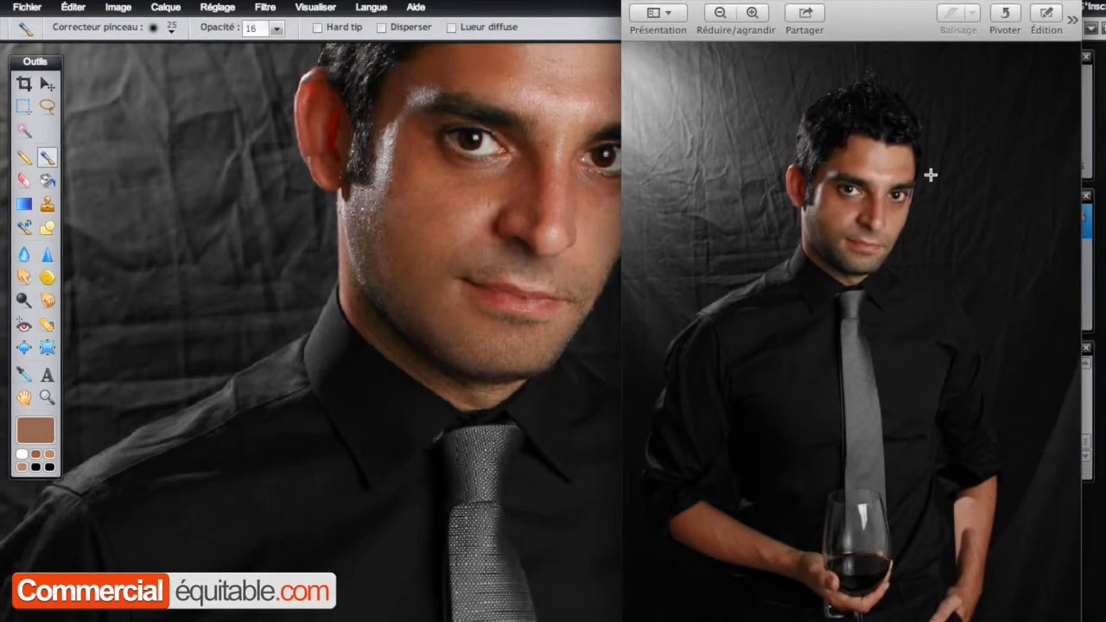
{"action": "left_click", "coordinate": [752, 13]}
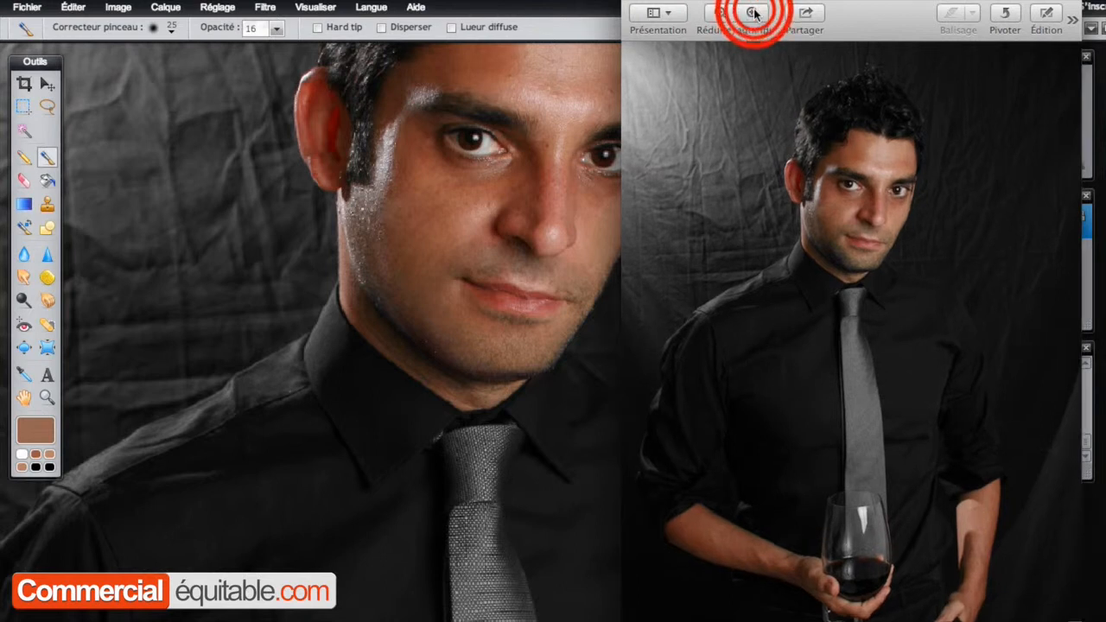
{"action": "mouse_move", "coordinate": [811, 115]}
{"action": "left_mouse_down"}
{"action": "mouse_move", "coordinate": [833, 213]}
{"action": "mouse_move", "coordinate": [812, 116]}
{"action": "left_mouse_up"}
{"action": "scroll", "coordinate": [831, 398], "scroll_direction": "down", "scroll_amount": 1}
{"action": "scroll", "coordinate": [875, 388], "scroll_direction": "up", "scroll_amount": 10}
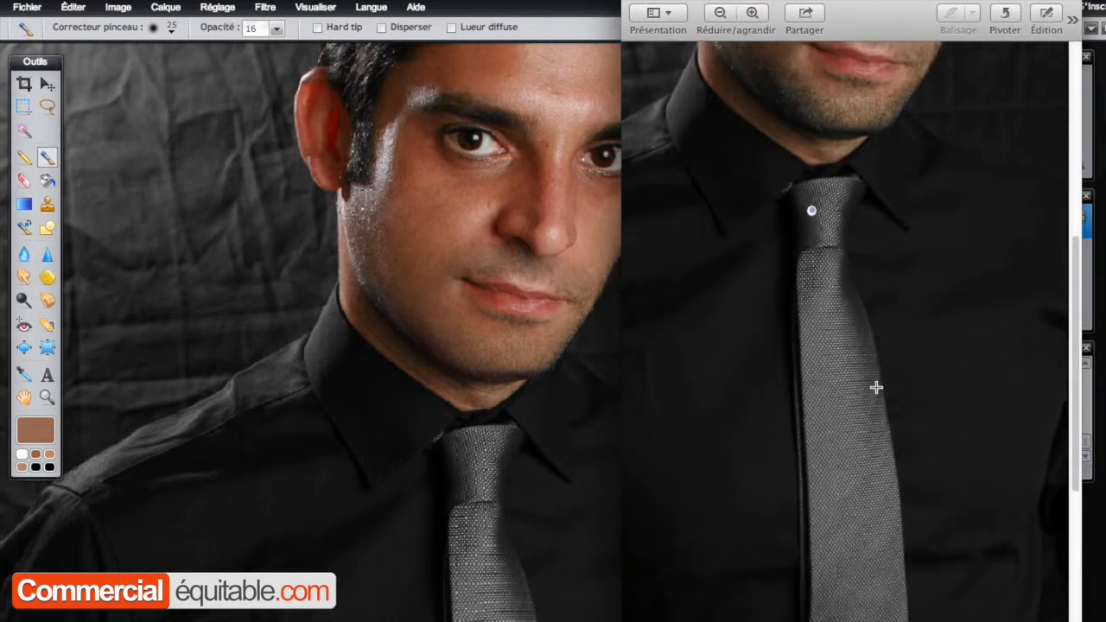
{"action": "scroll", "coordinate": [874, 380], "scroll_direction": "down", "scroll_amount": 3}
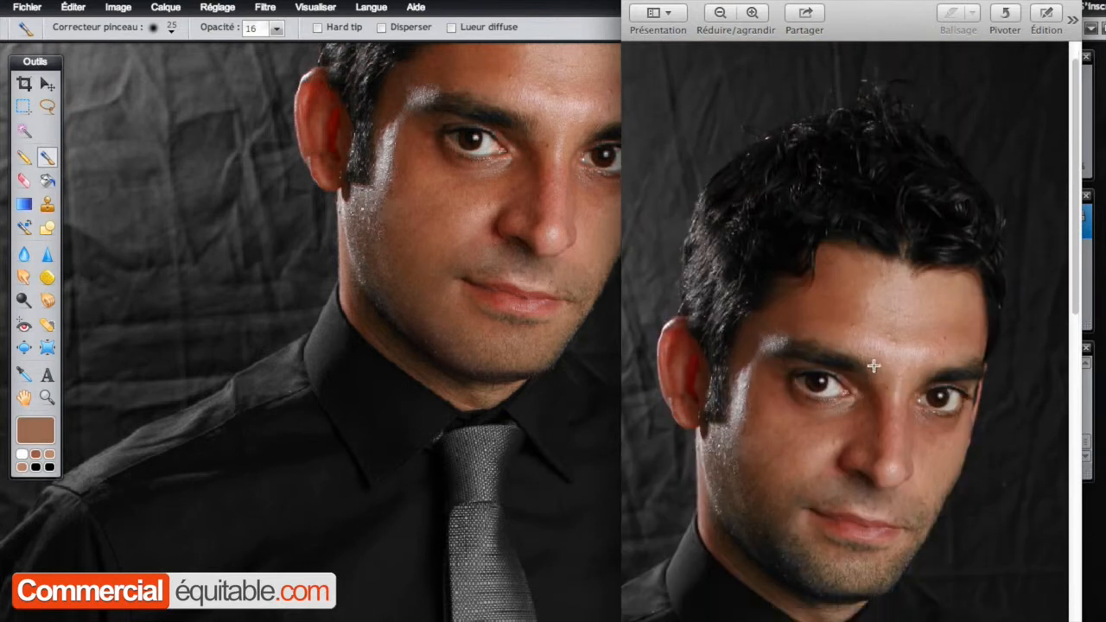
{"action": "scroll", "coordinate": [865, 385], "scroll_direction": "down", "scroll_amount": 3}
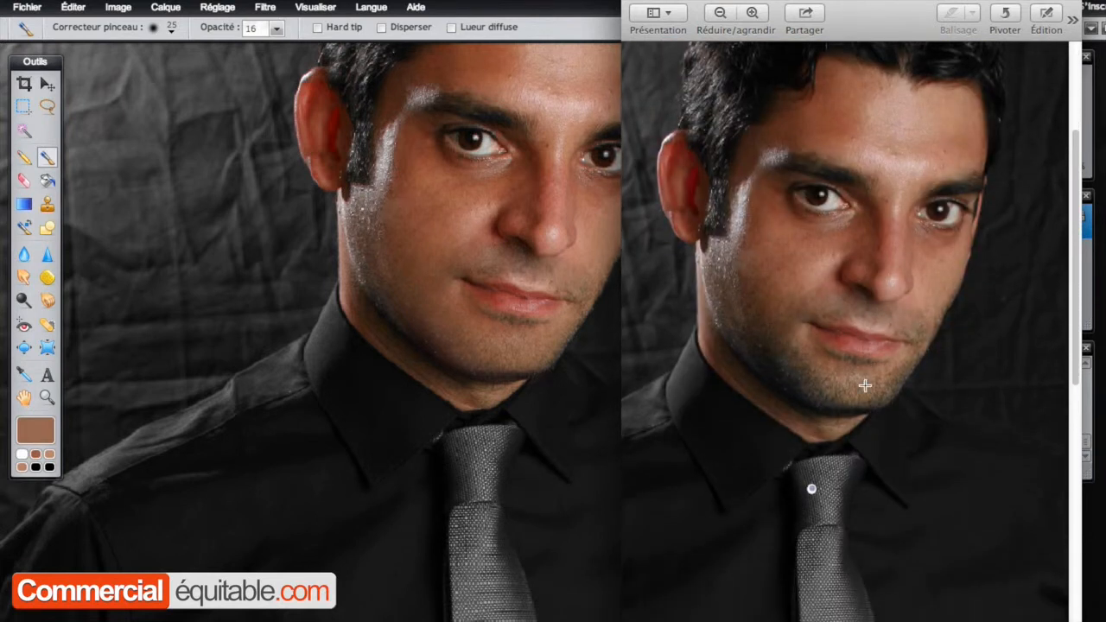